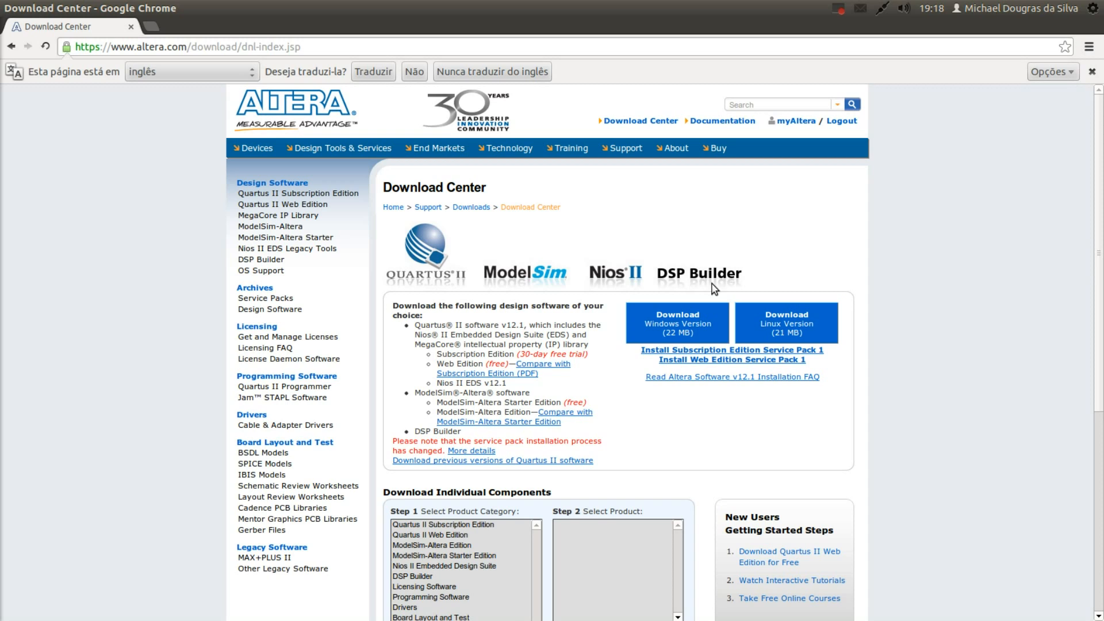
# Open the Quartus II Web Edition download page from the design software list in Altera's Download Center.
pyautogui.scroll(-5, 555, 405)
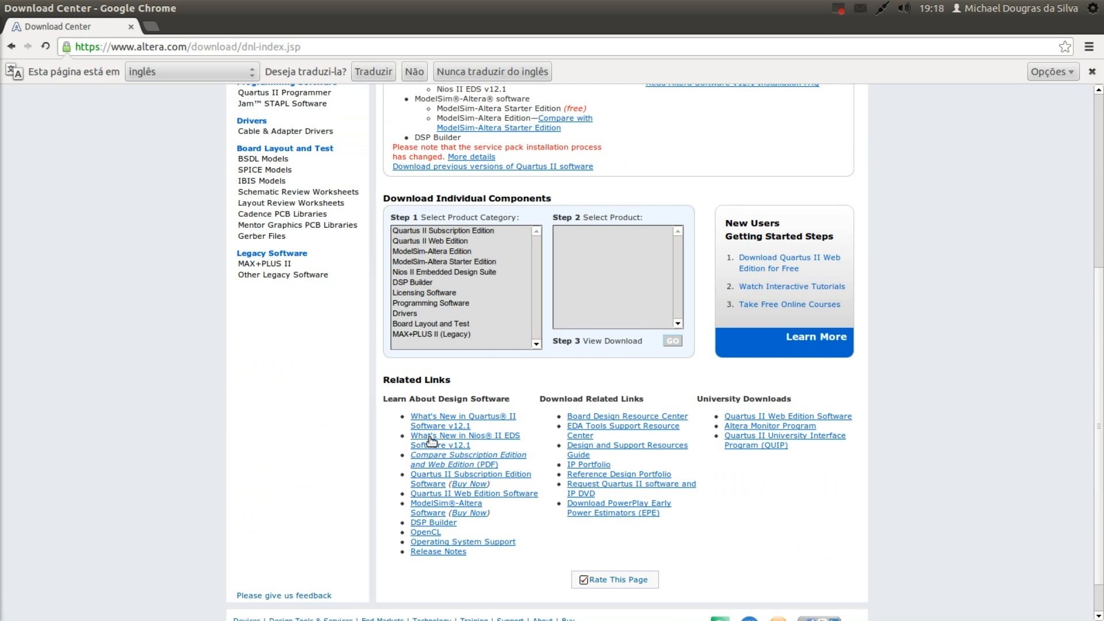
pyautogui.scroll(5, 431, 440)
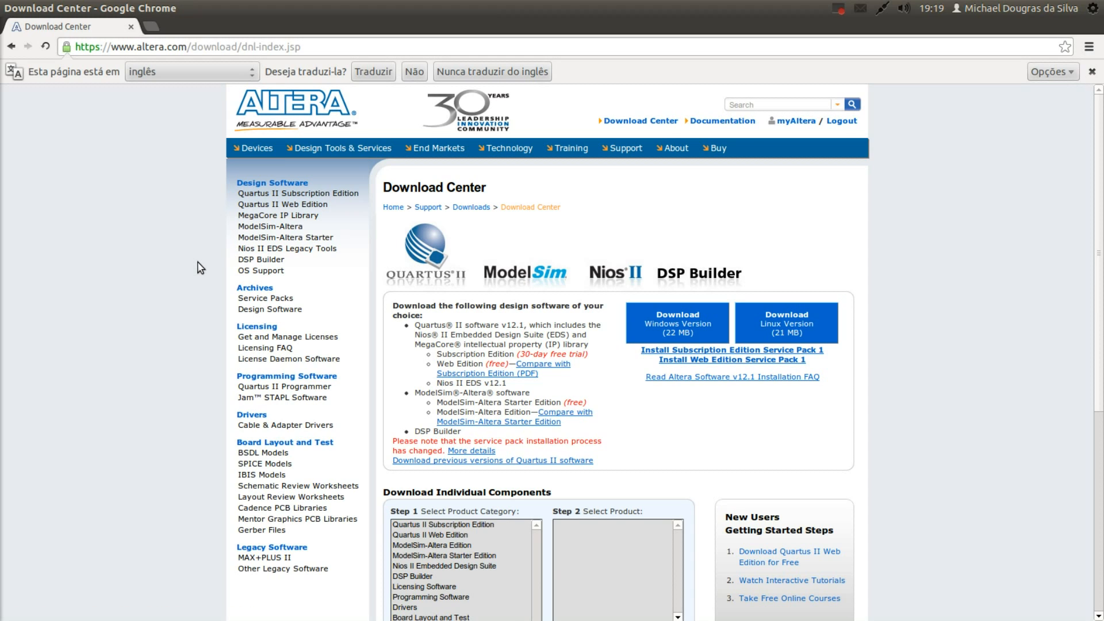
pyautogui.keyDown('ctrl'); pyautogui.scroll(7, 199, 268); pyautogui.keyUp('ctrl')
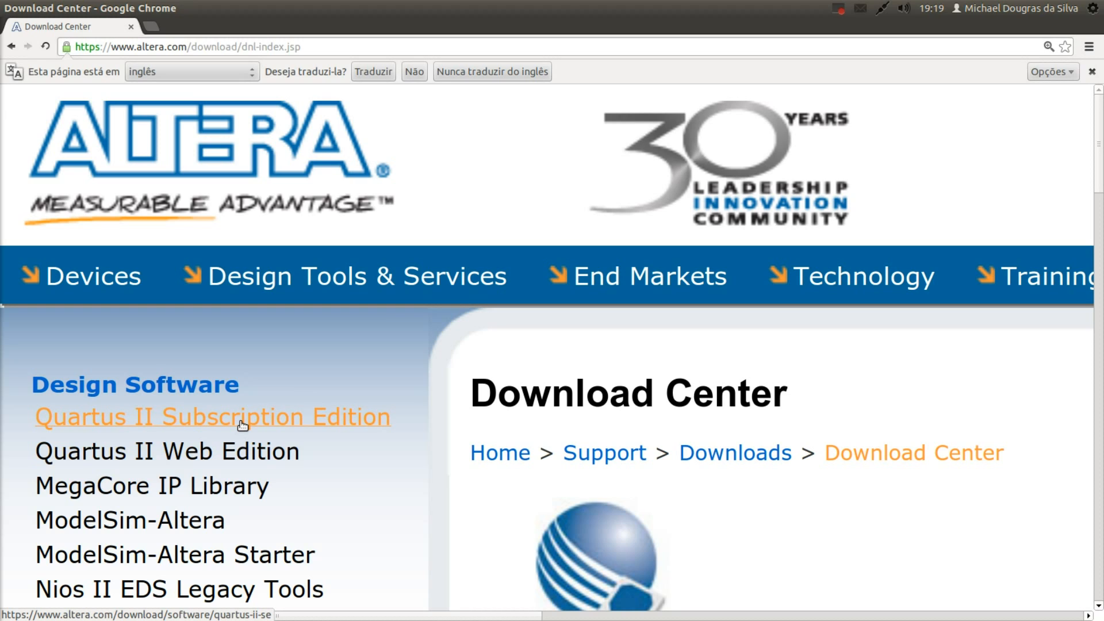
pyautogui.click(230, 451)
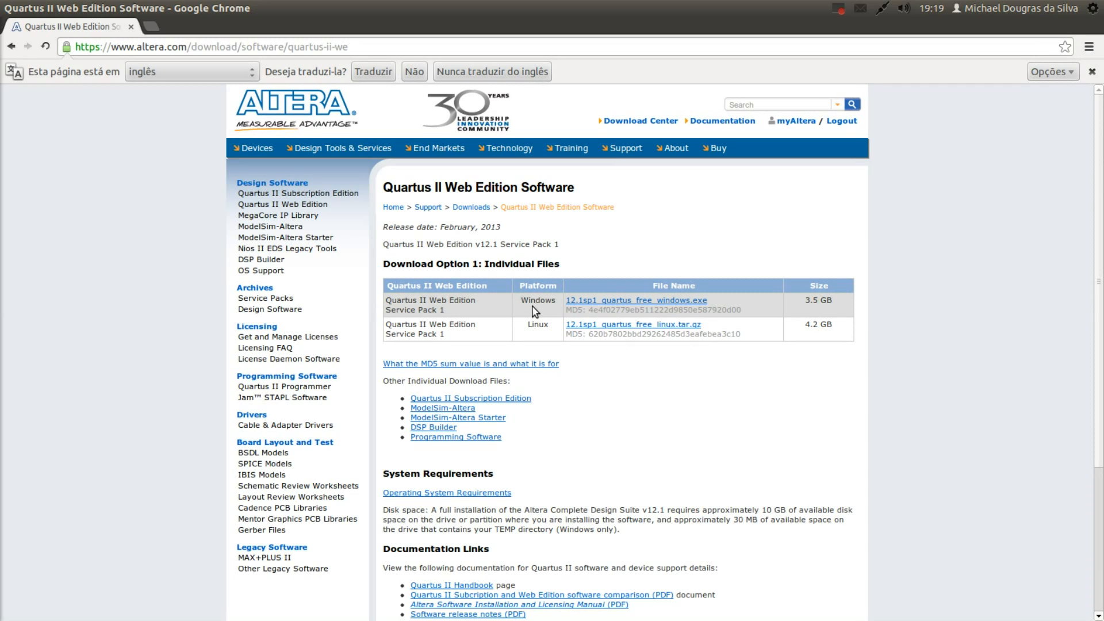
# Start the download of the Linux archive 12.1sp1_quartus_free_linux.tar.gz through the direct link that bypasses the pop-up blocker, after dismissing the translation offer.
pyautogui.moveTo(530, 300); pyautogui.dragTo(551, 300)
pyautogui.click(542, 327)
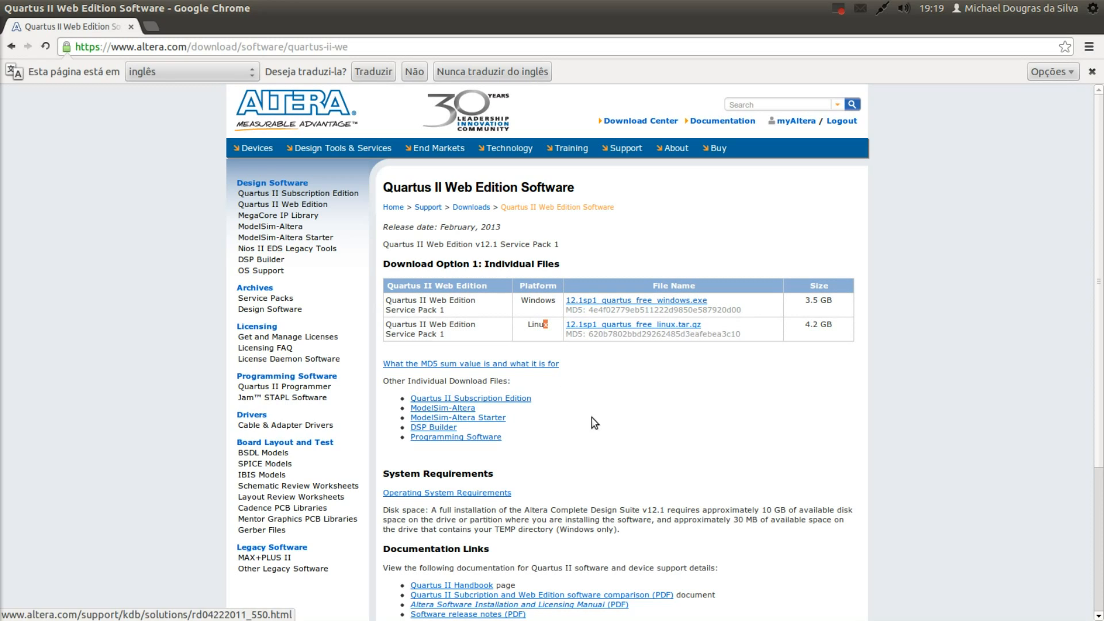
pyautogui.click(661, 325)
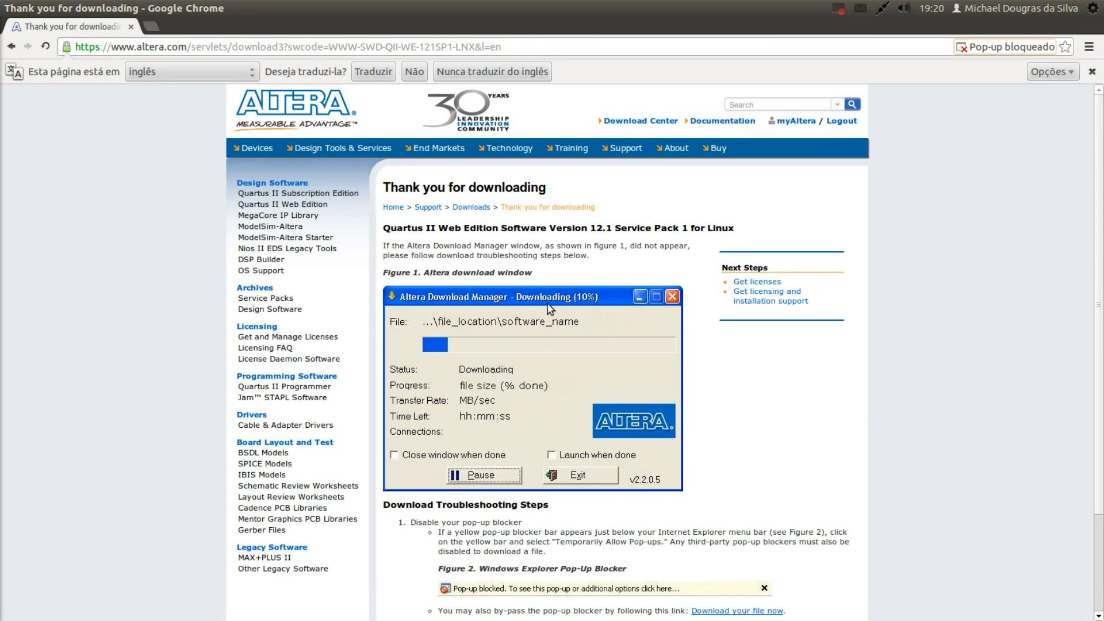
pyautogui.click(1092, 72)
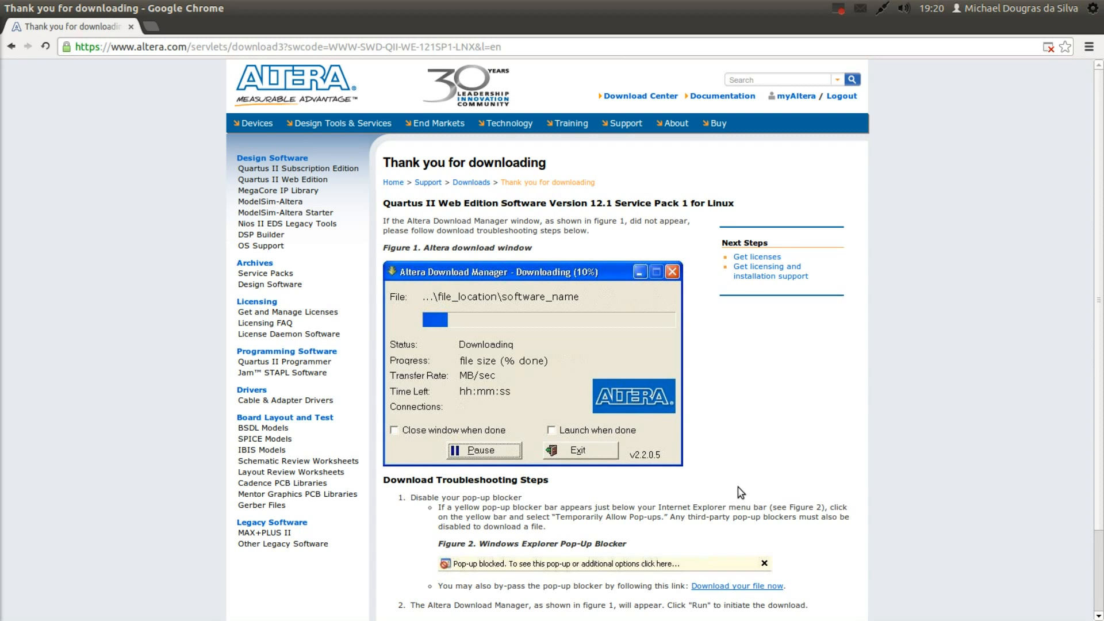
pyautogui.scroll(-3, 751, 403)
pyautogui.scroll(3, 748, 358)
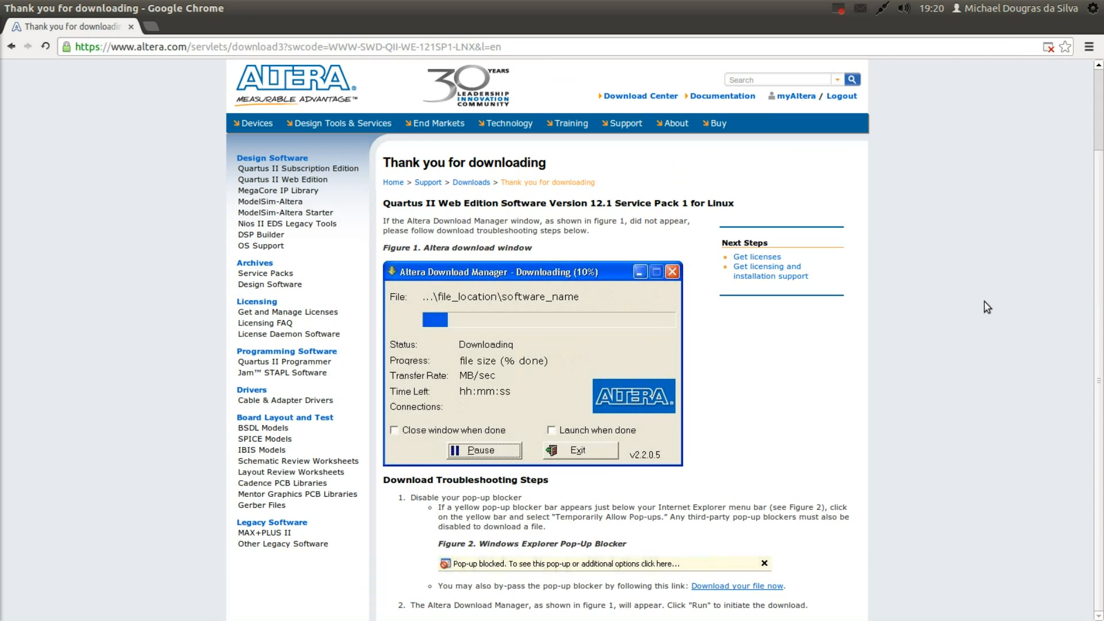
pyautogui.click(757, 586)
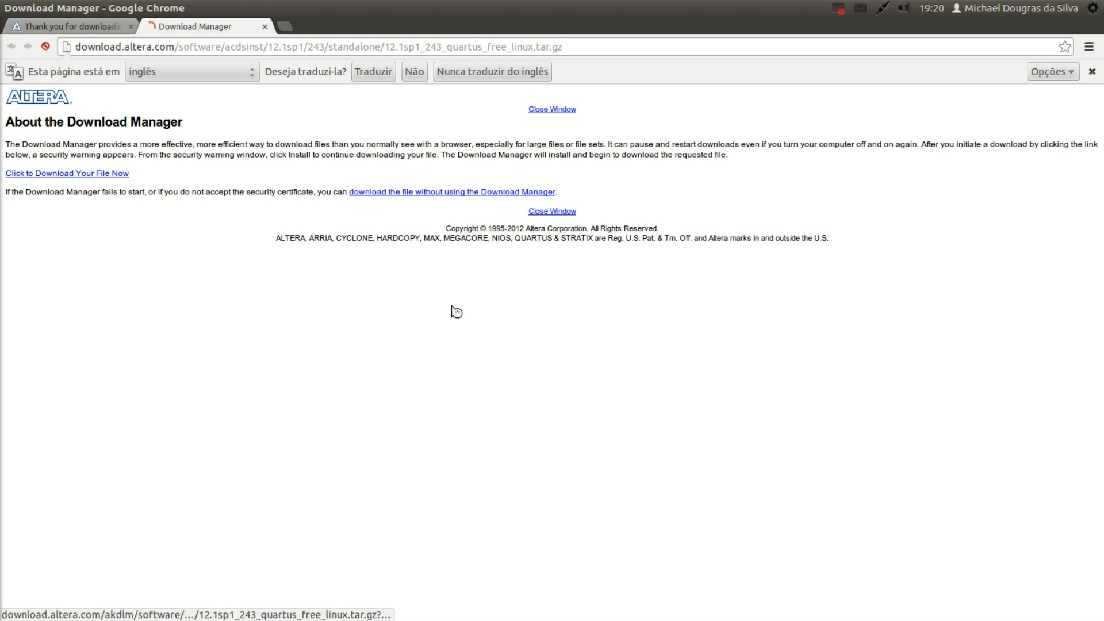
# Cancel the running Quartus archive downloads, clear the whole download list and close the Download Manager page.
pyautogui.hotkey('ctrl', 'j')
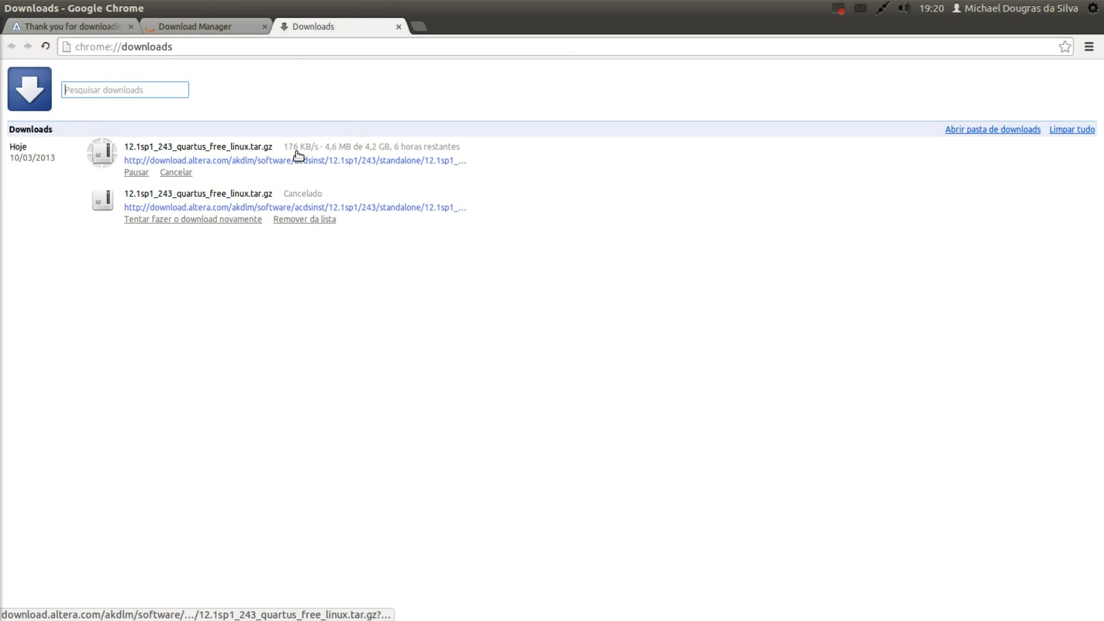
pyautogui.click(188, 173)
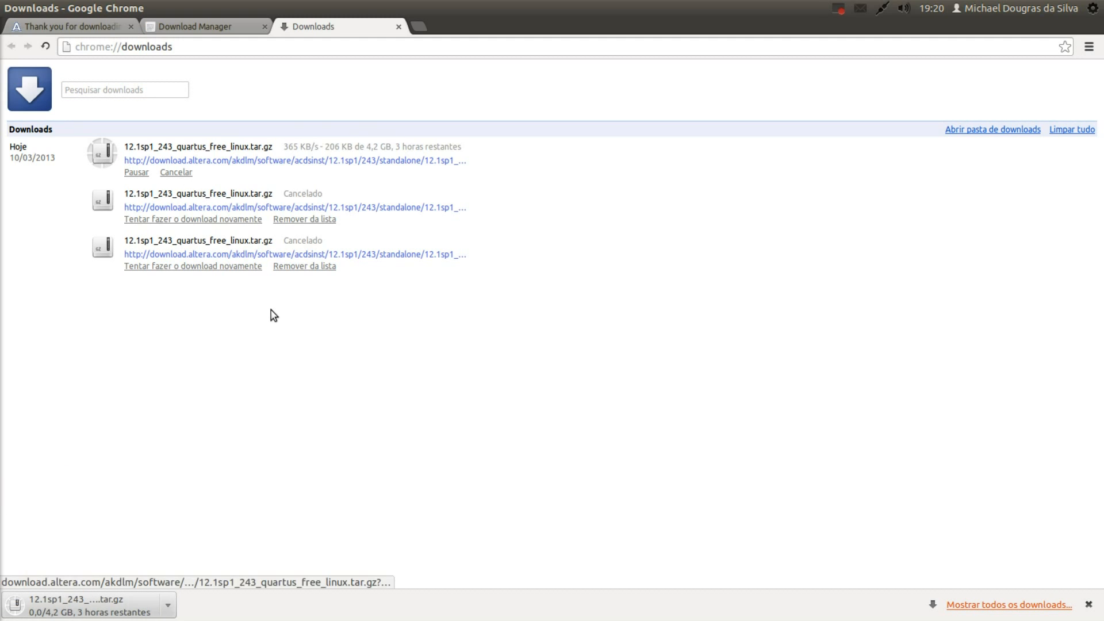
pyautogui.click(165, 599)
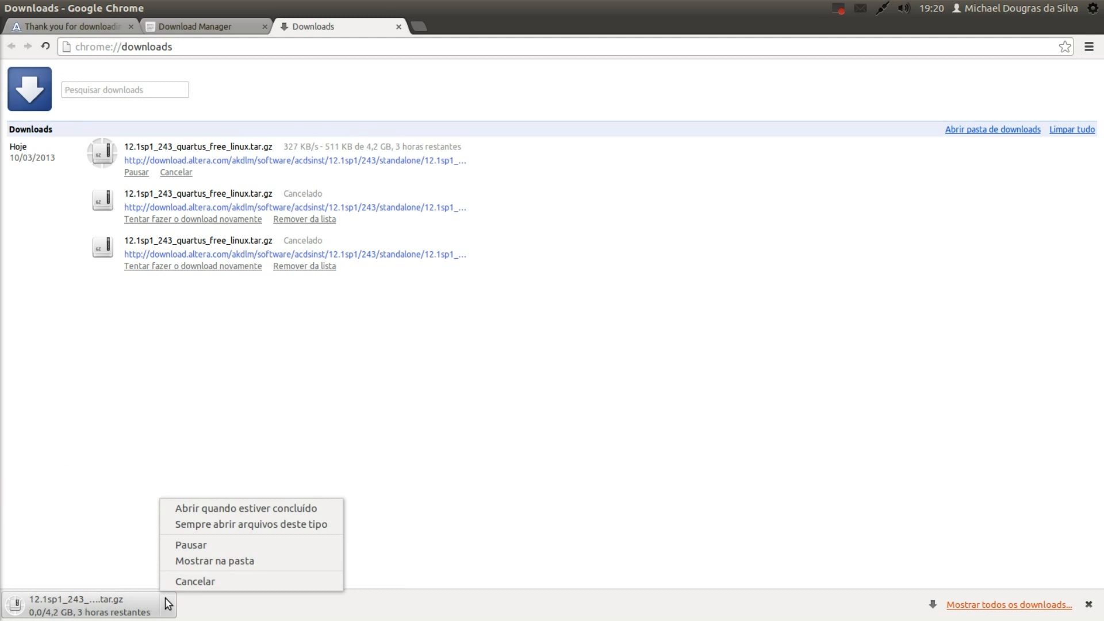
pyautogui.click(206, 579)
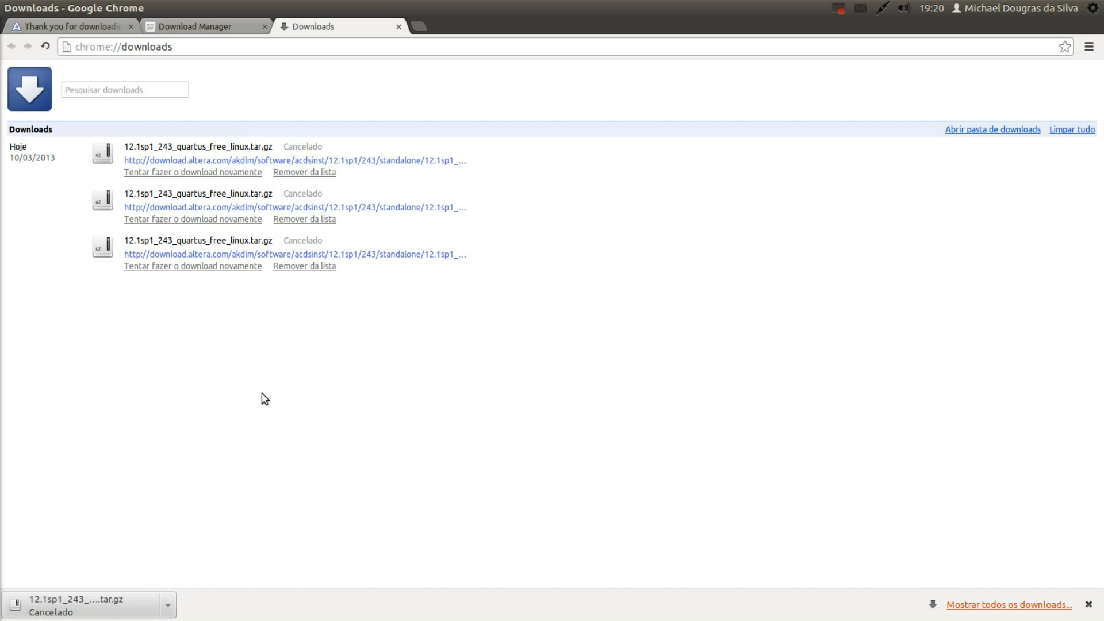
pyautogui.click(1065, 130)
pyautogui.click(198, 26)
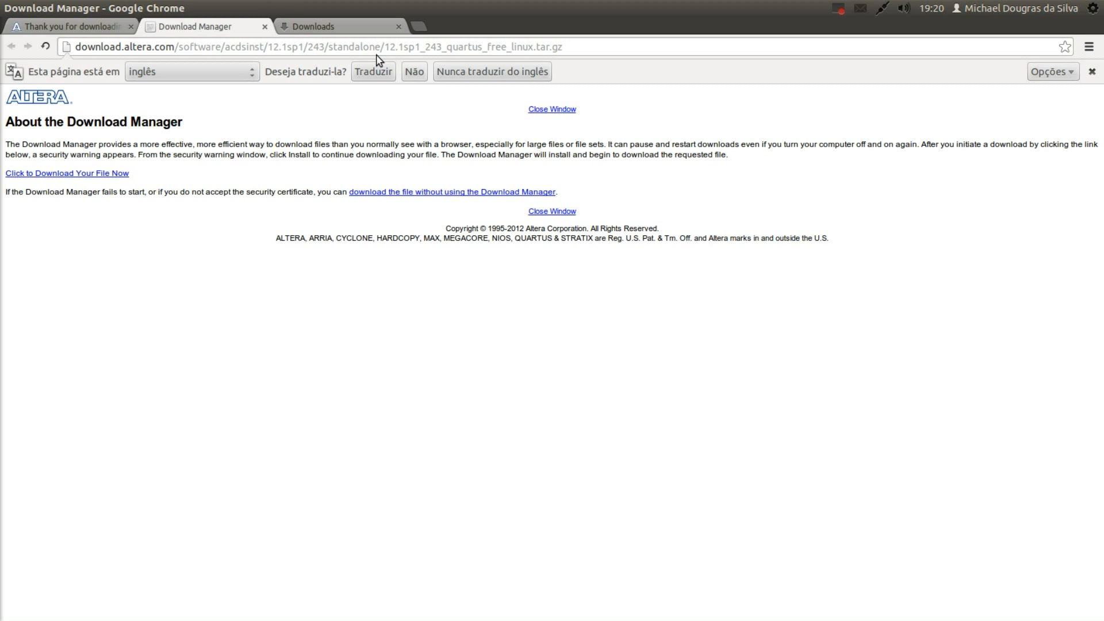
pyautogui.click(265, 26)
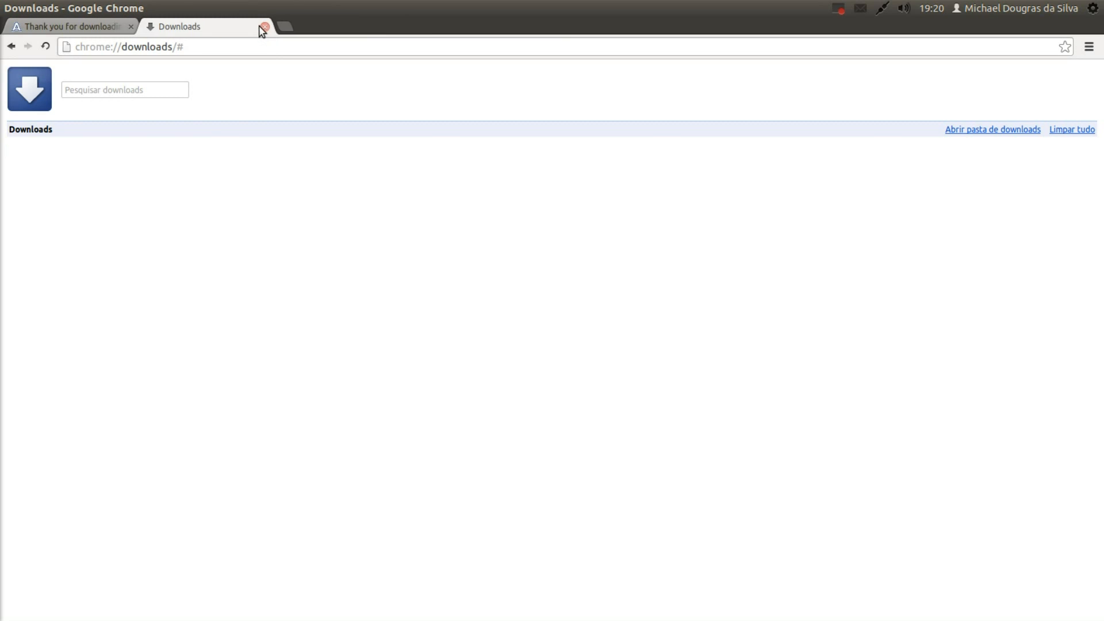
# Switch to the file manager on another workspace and locate 12.1sp1_243_quartus_free_linux.tar.gz in the altera folder.
pyautogui.moveTo(4, 538)
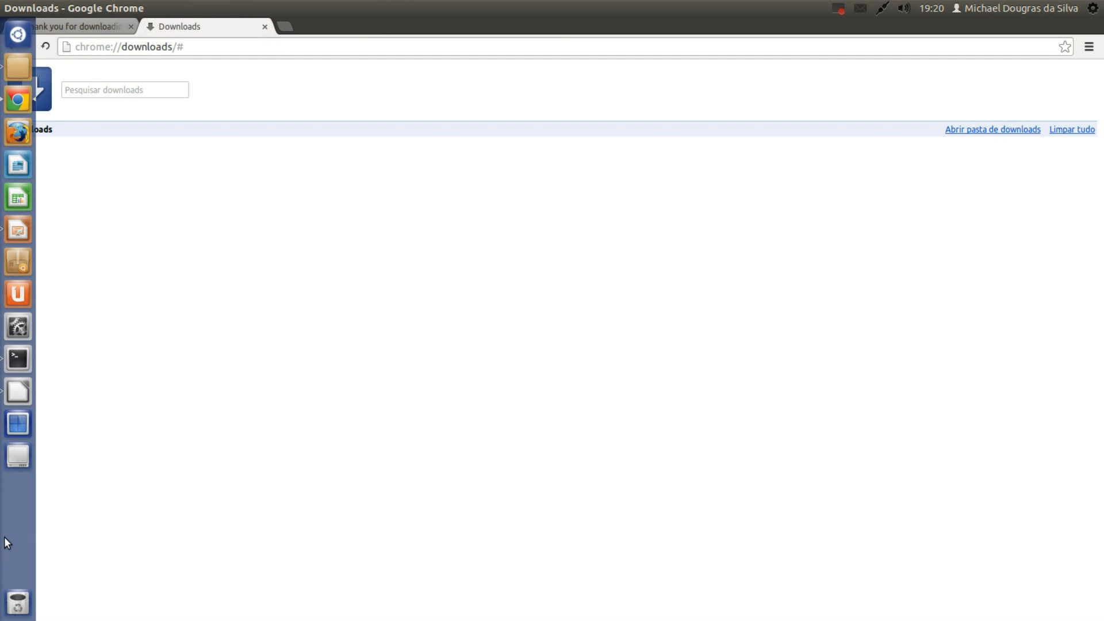
pyautogui.click(18, 423)
pyautogui.click(730, 486)
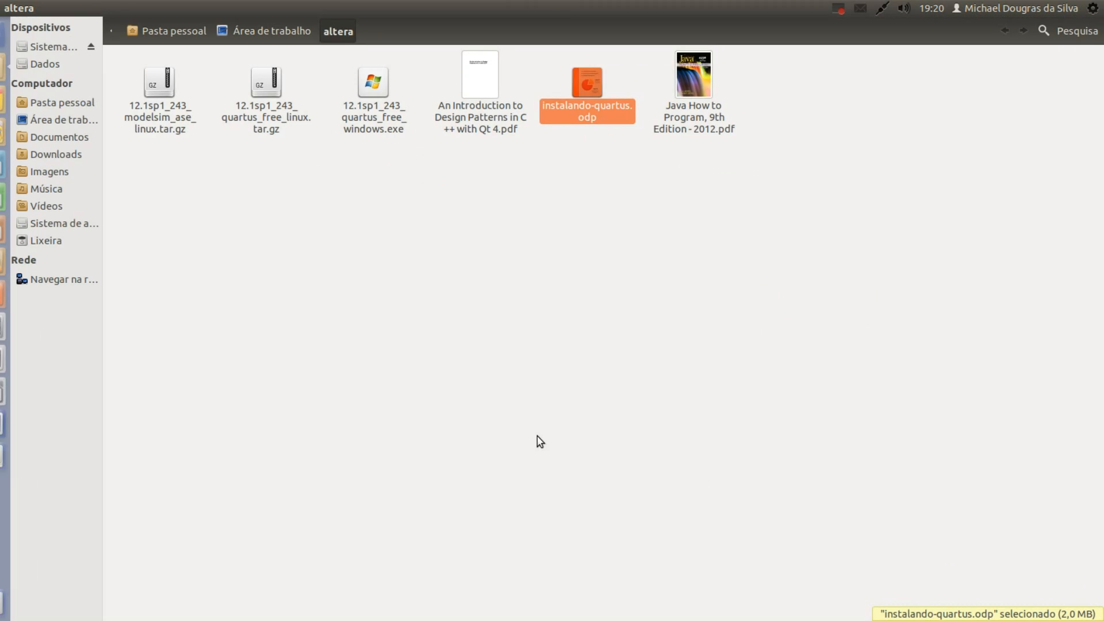
pyautogui.click(256, 127)
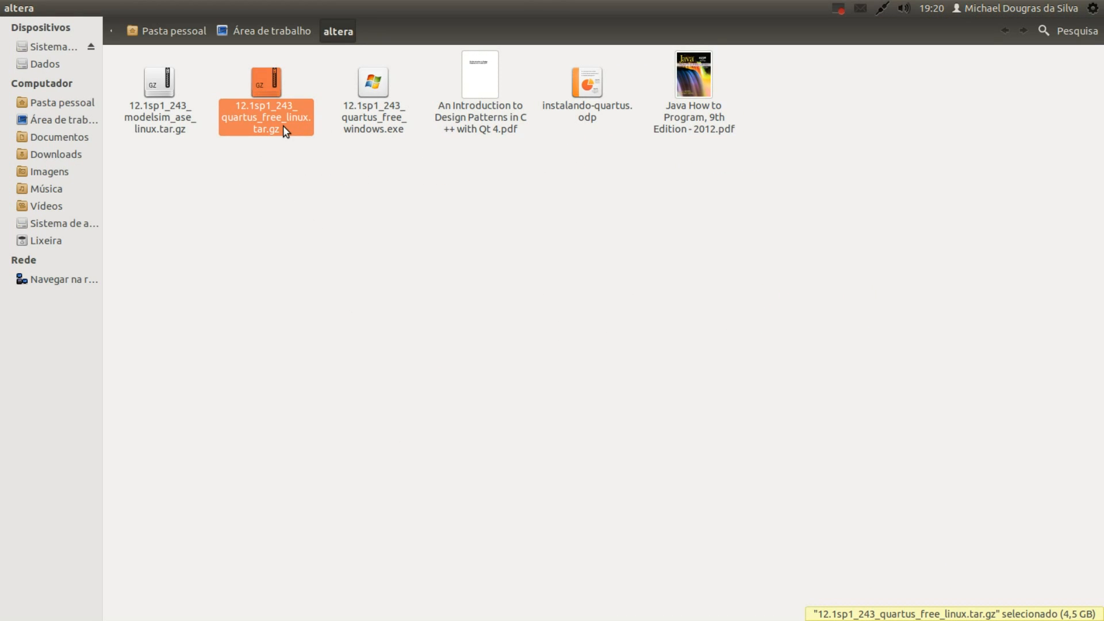
pyautogui.click(251, 148)
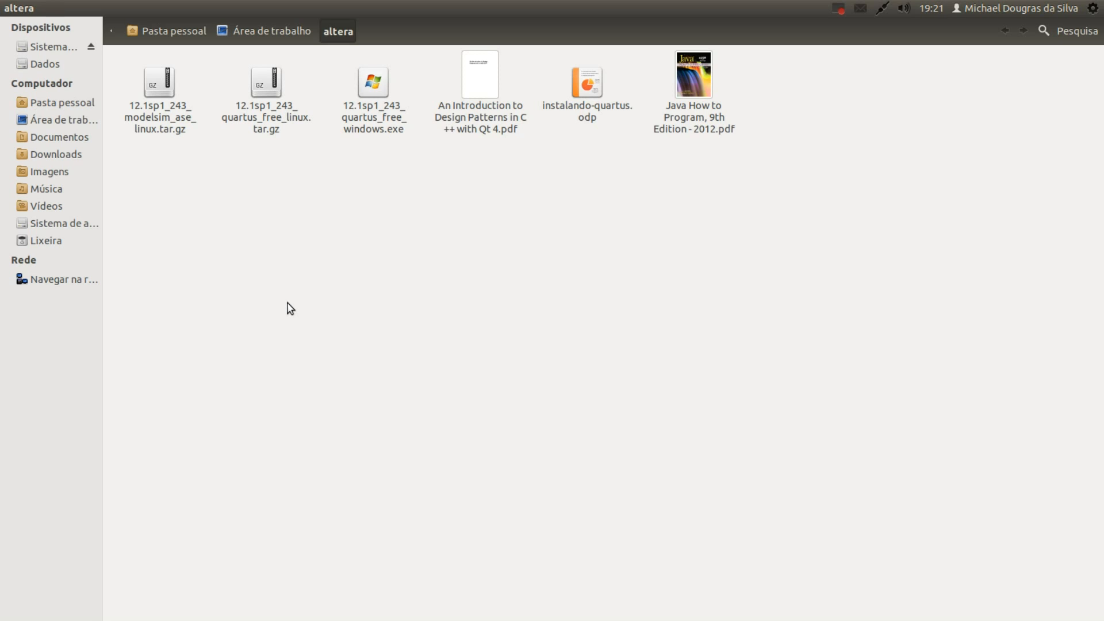
# Return to the browser, close the downloads page and open the ModelSim-Altera Starter download page.
pyautogui.hotkey('ctrl', 'alt', 'Up')
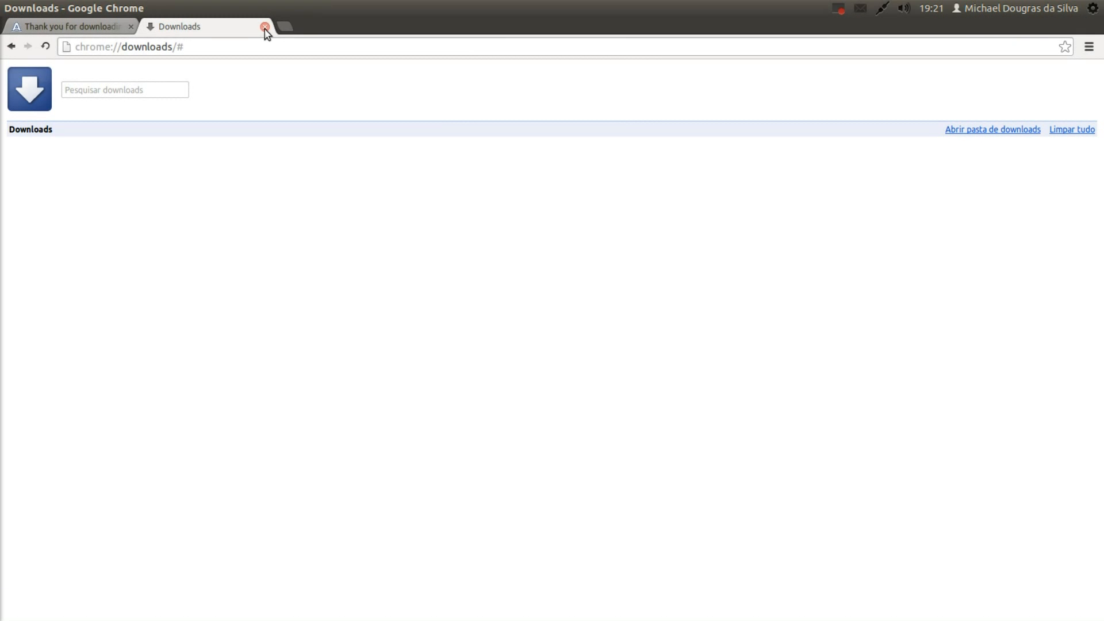
pyautogui.click(265, 26)
pyautogui.click(10, 46)
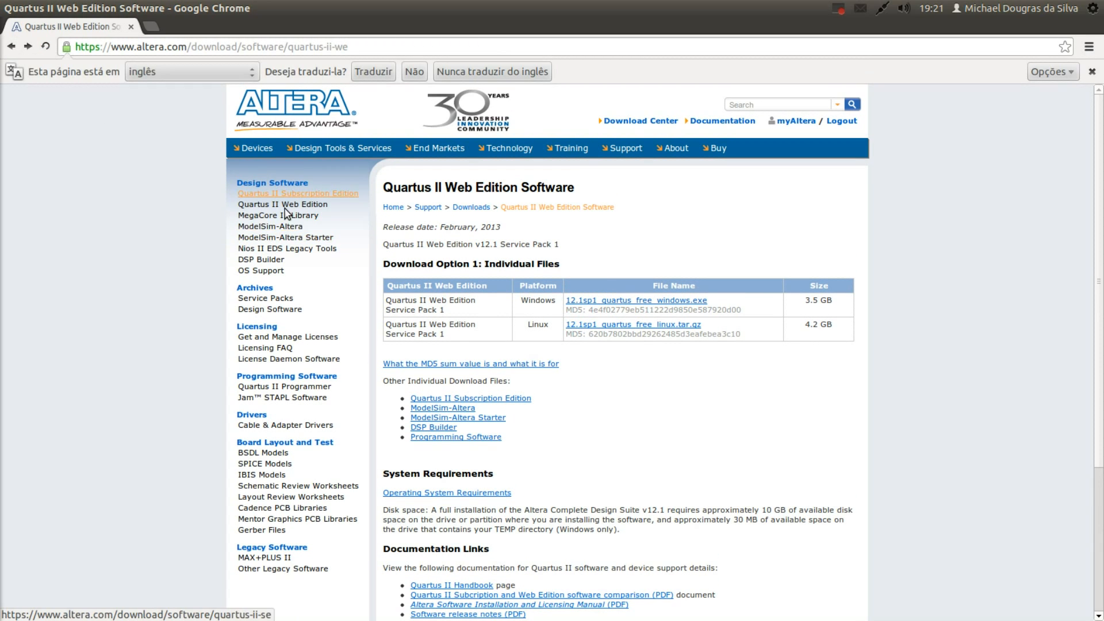
pyautogui.hotkey('ctrl', '+')
pyautogui.hotkey('ctrl', '+')
pyautogui.hotkey('ctrl', '+')
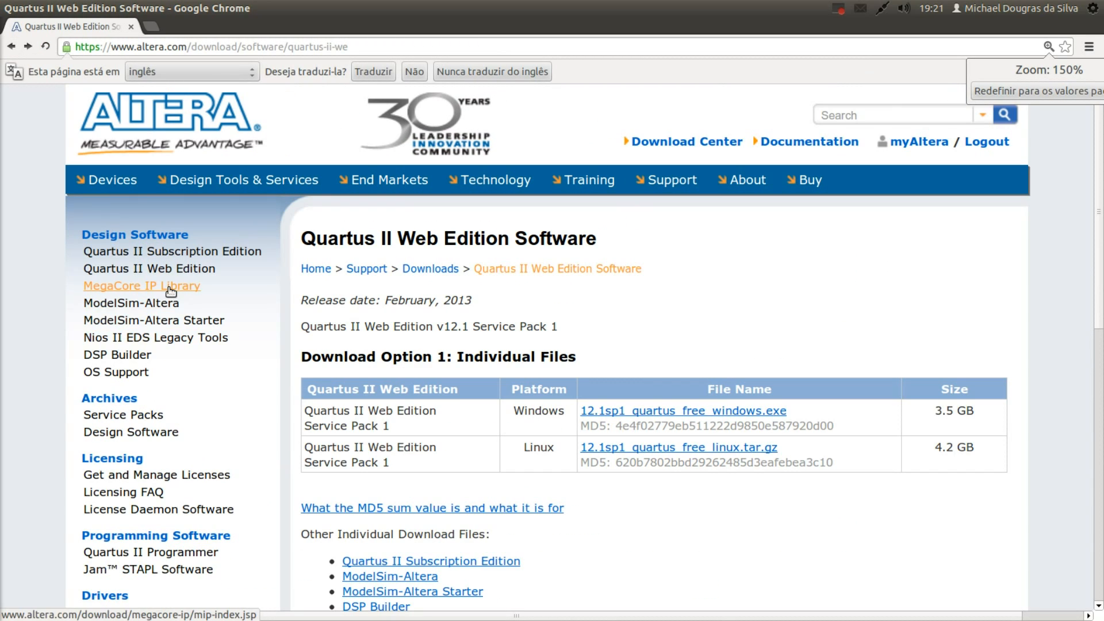
pyautogui.click(103, 323)
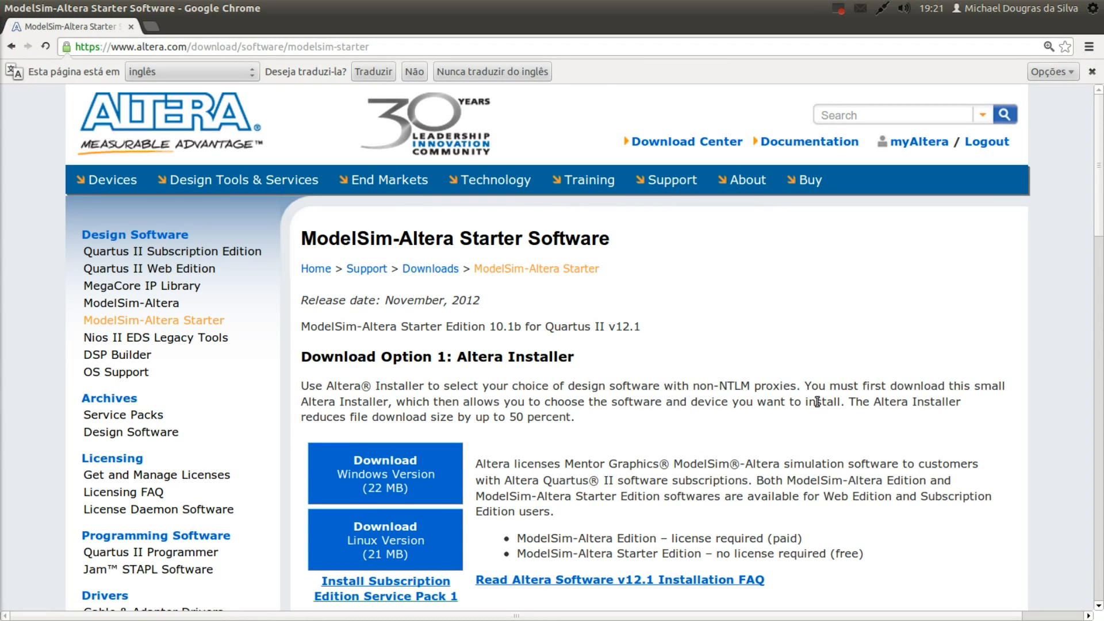
# Examine the individual download files for ModelSim-Altera Starter Edition, especially the v10.1b Service Pack 1 entry for Linux.
pyautogui.scroll(-8, 805, 414)
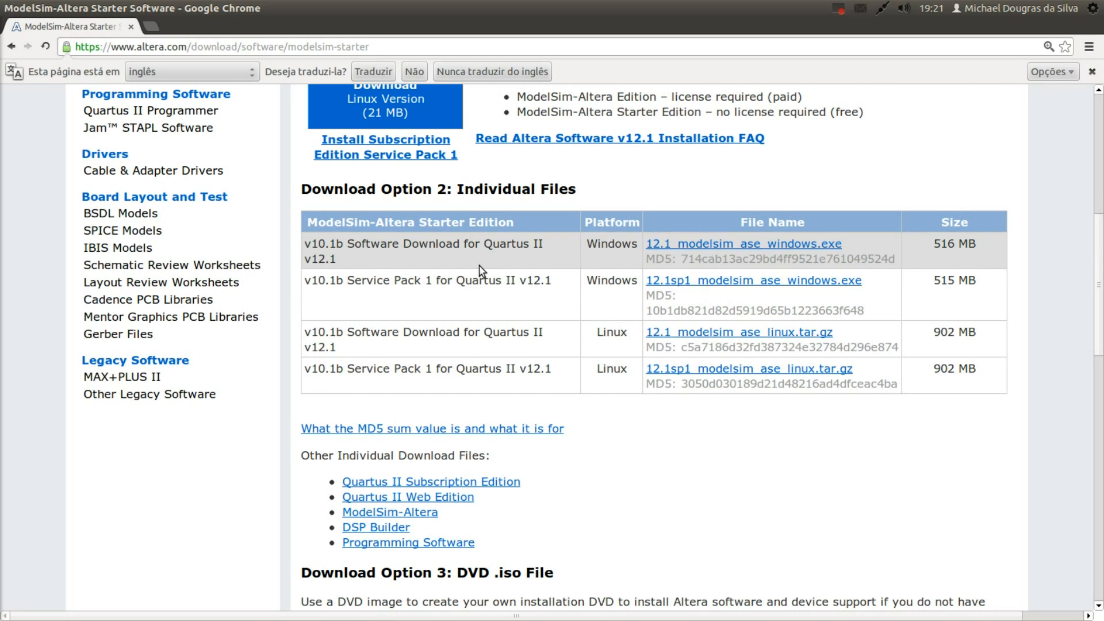
pyautogui.scroll(3, 478, 264)
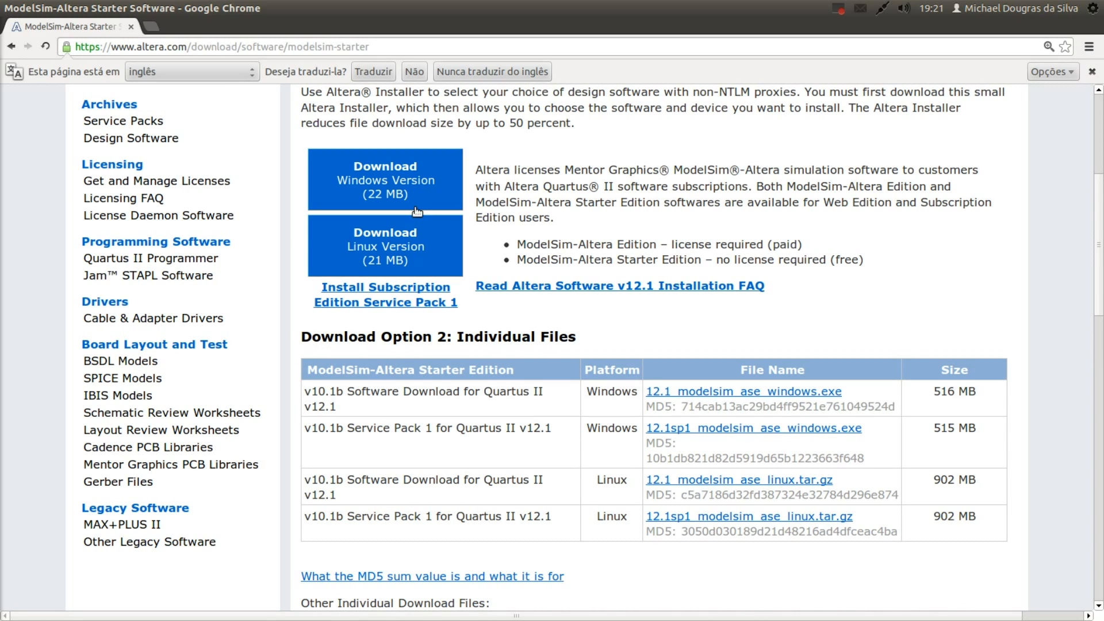
pyautogui.scroll(-5, 666, 405)
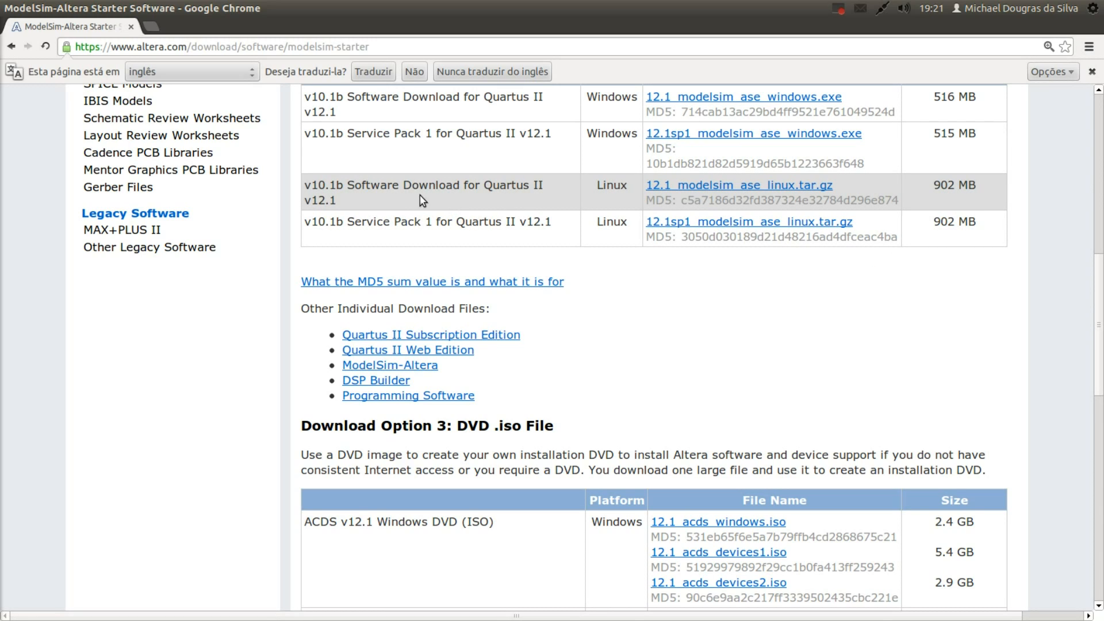
pyautogui.moveTo(316, 224); pyautogui.dragTo(528, 224)
pyautogui.click(405, 236)
pyautogui.moveTo(309, 223); pyautogui.dragTo(414, 218)
pyautogui.moveTo(348, 222); pyautogui.dragTo(577, 222)
pyautogui.click(540, 222)
pyautogui.click(888, 289)
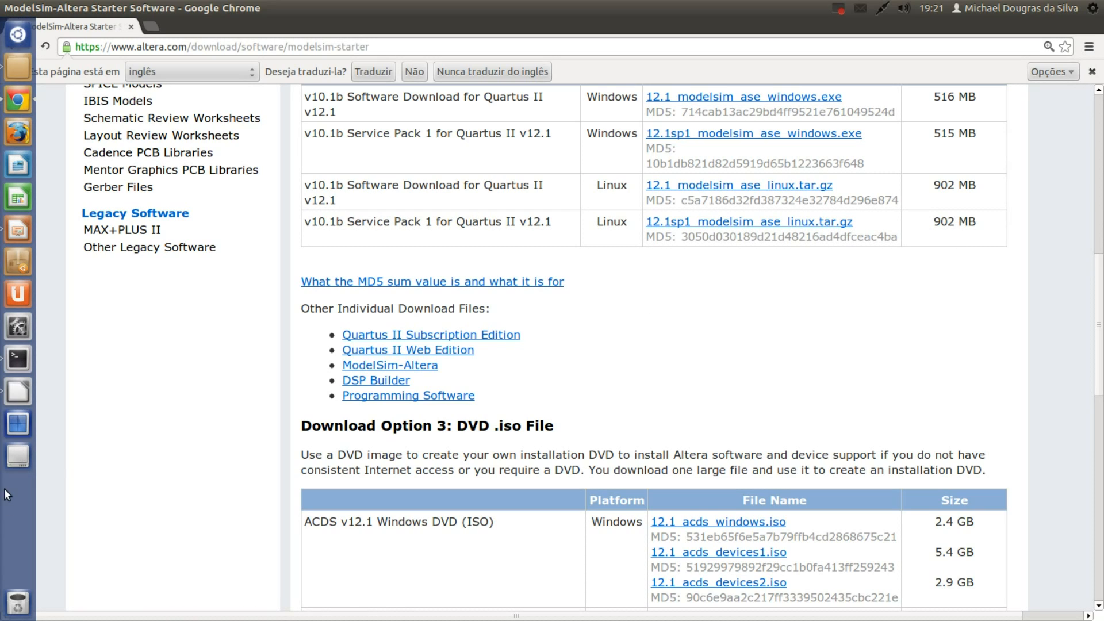
# Switch to the file manager's workspace and view the properties of 12.1sp1_243_modelsim_ase_linux.tar.gz in the altera folder.
pyautogui.click(28, 431)
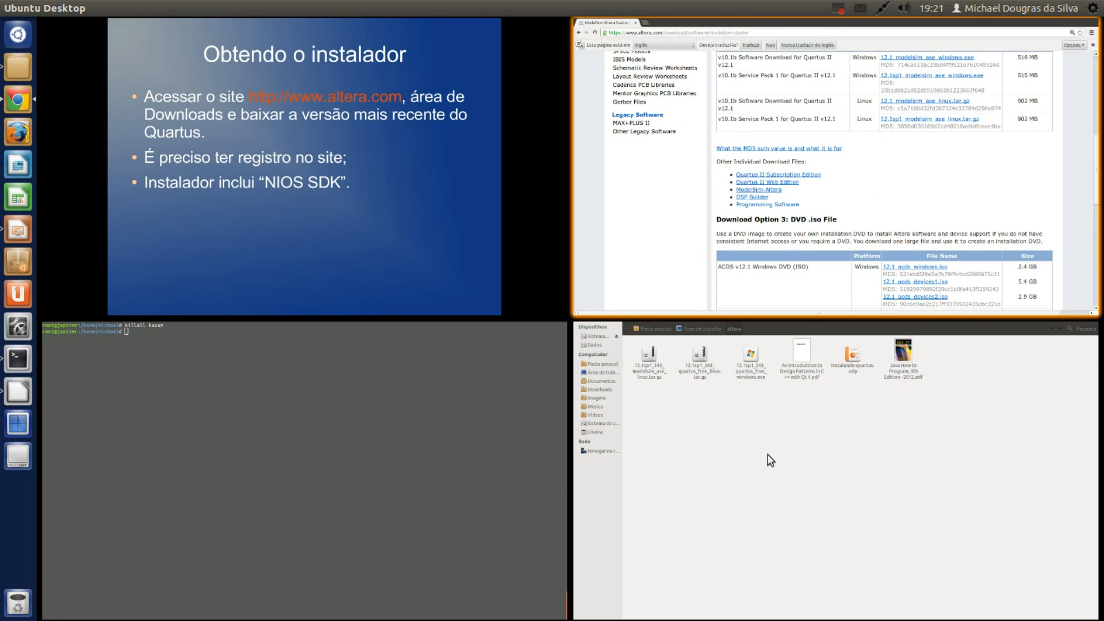
pyautogui.click(767, 458)
pyautogui.click(174, 130)
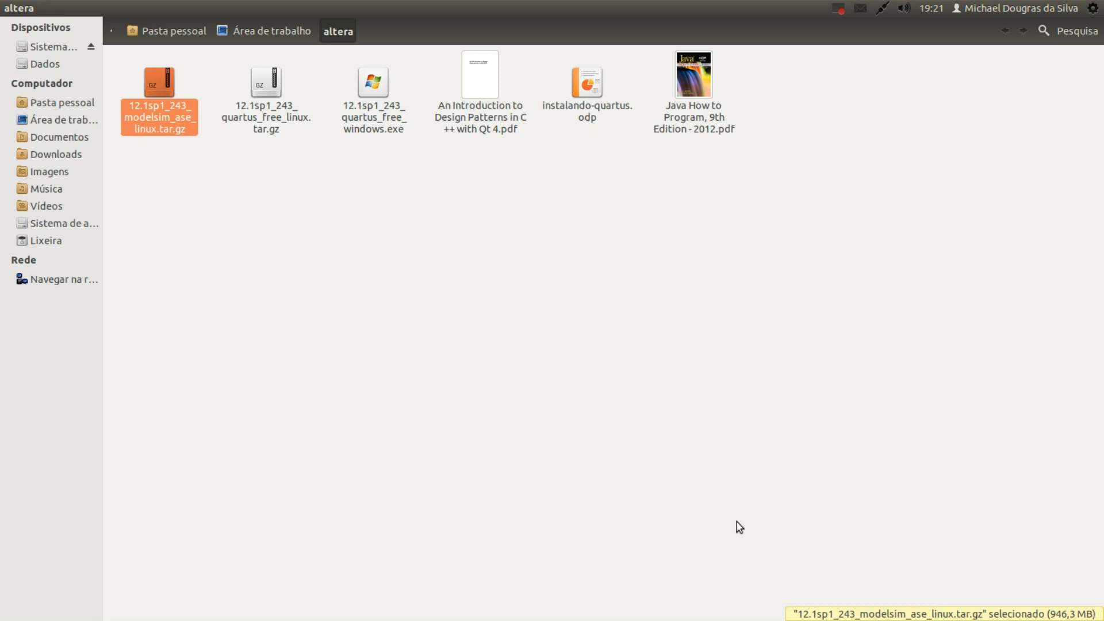
pyautogui.rightClick(171, 118)
pyautogui.click(222, 375)
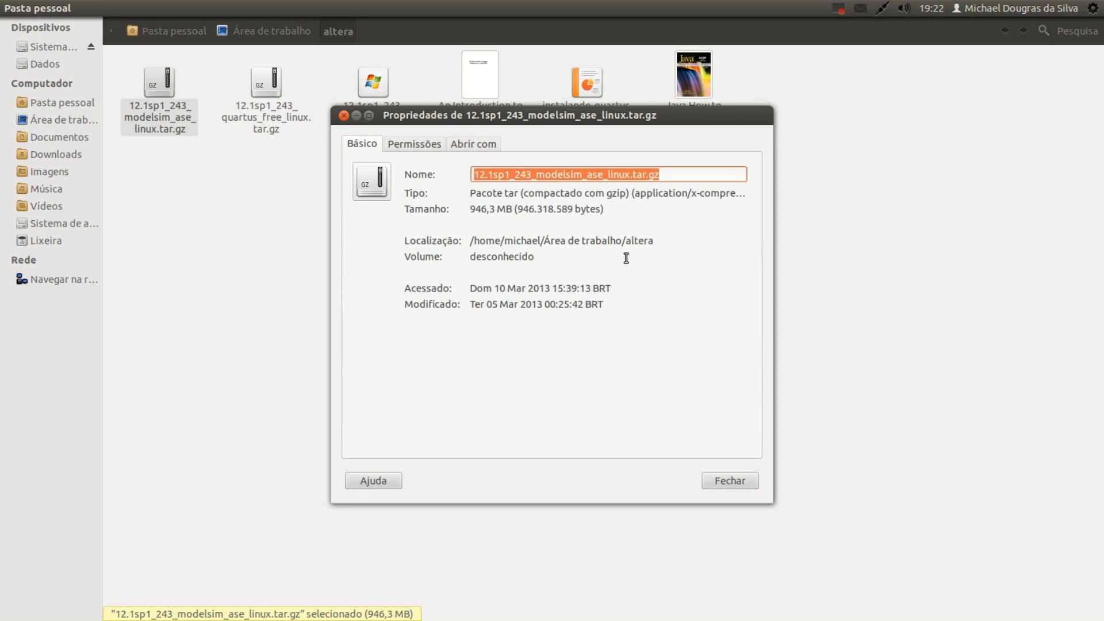
pyautogui.click(344, 116)
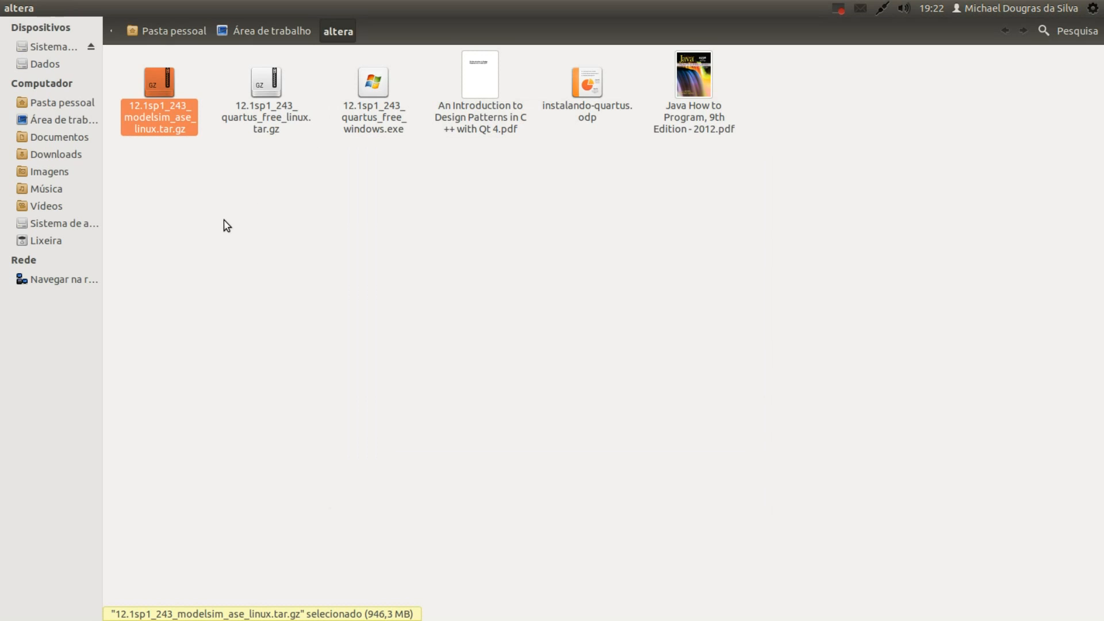
# Point out the Quartus and ModelSim Linux archives in the altera folder by selecting each in turn.
pyautogui.moveTo(224, 219); pyautogui.dragTo(409, 295)
pyautogui.click(250, 120)
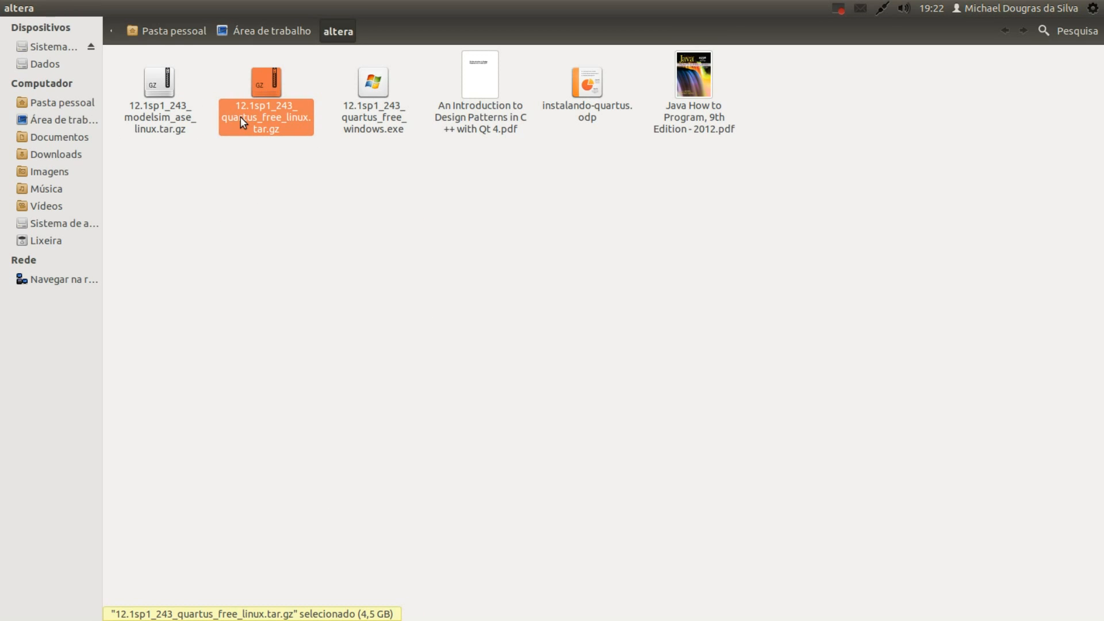
pyautogui.click(178, 117)
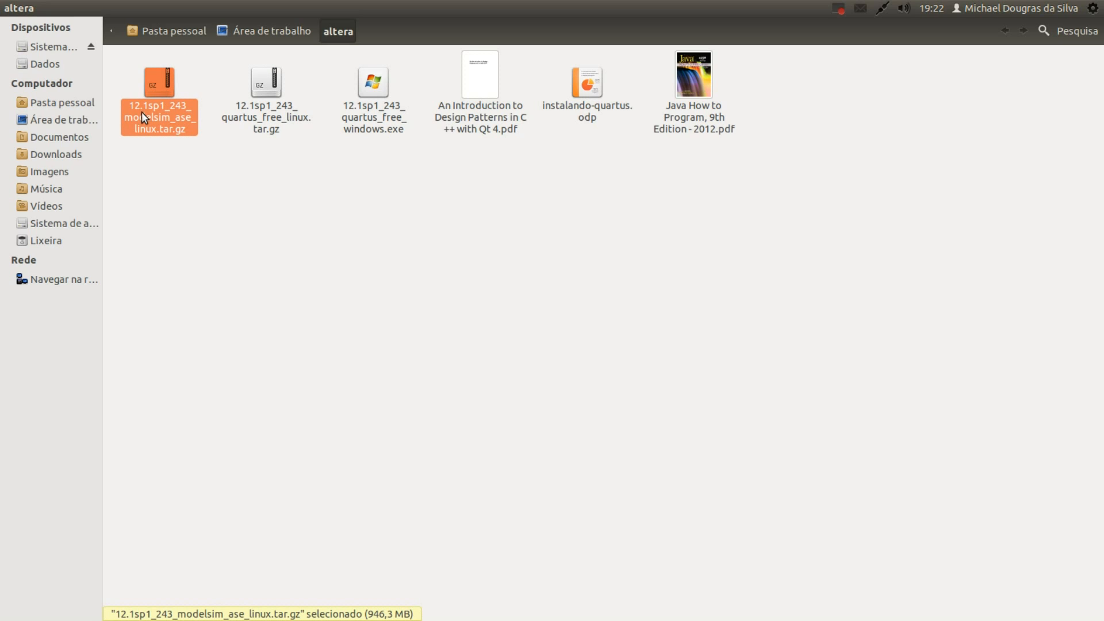
pyautogui.moveTo(163, 256); pyautogui.dragTo(502, 354)
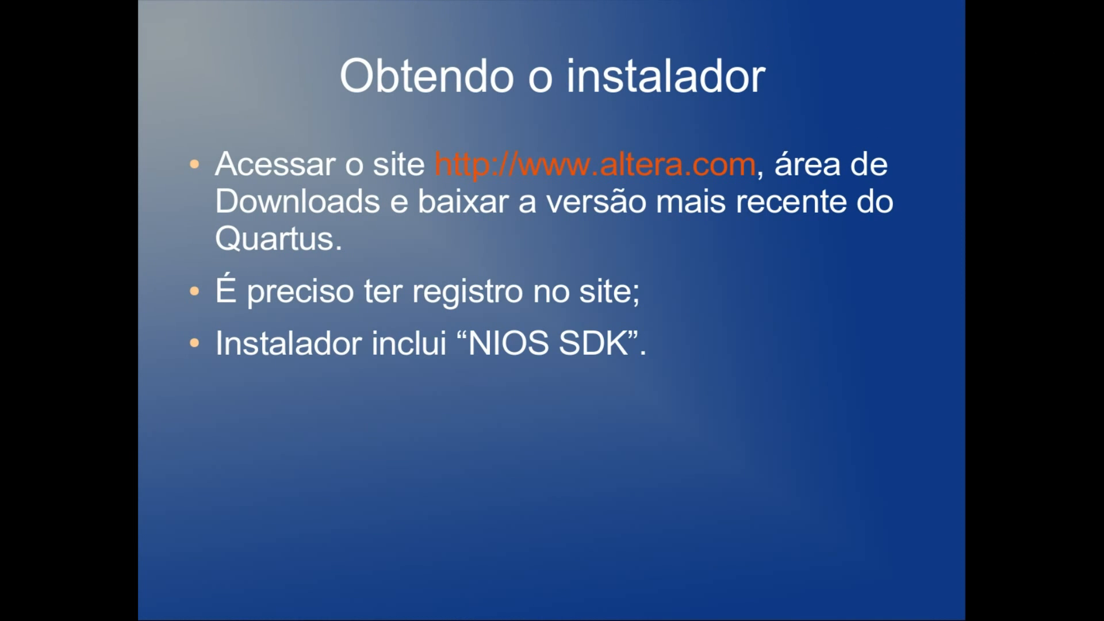
pyautogui.press('Right')
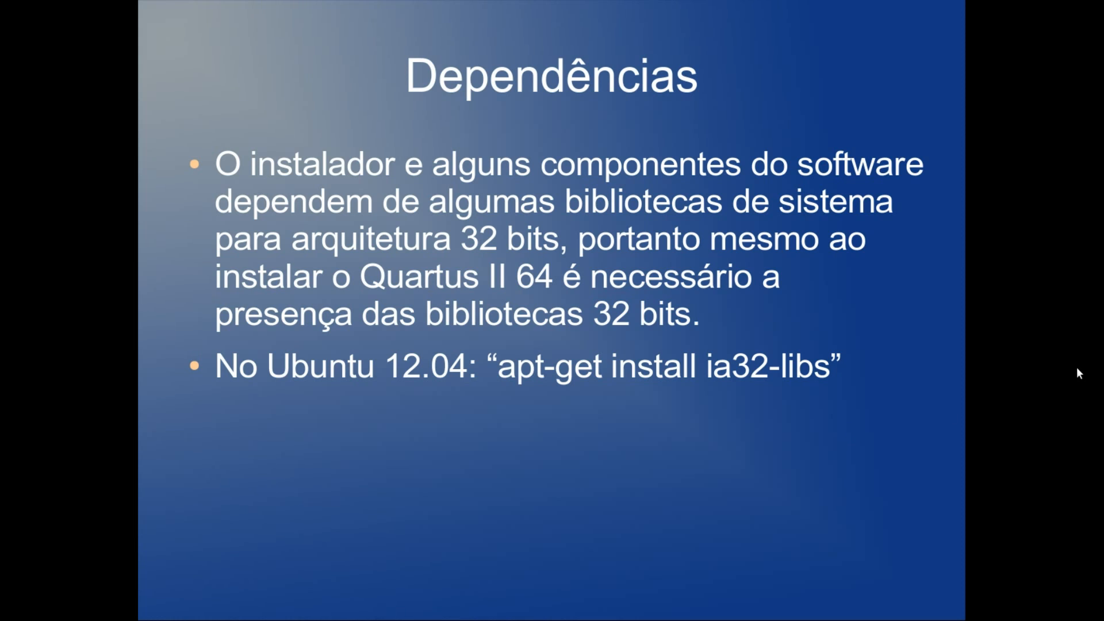
# Switch to the root terminal's workspace, clear the terminal screen and enlarge its text for readability.
pyautogui.hotkey('ctrl', 'alt', 'Down')
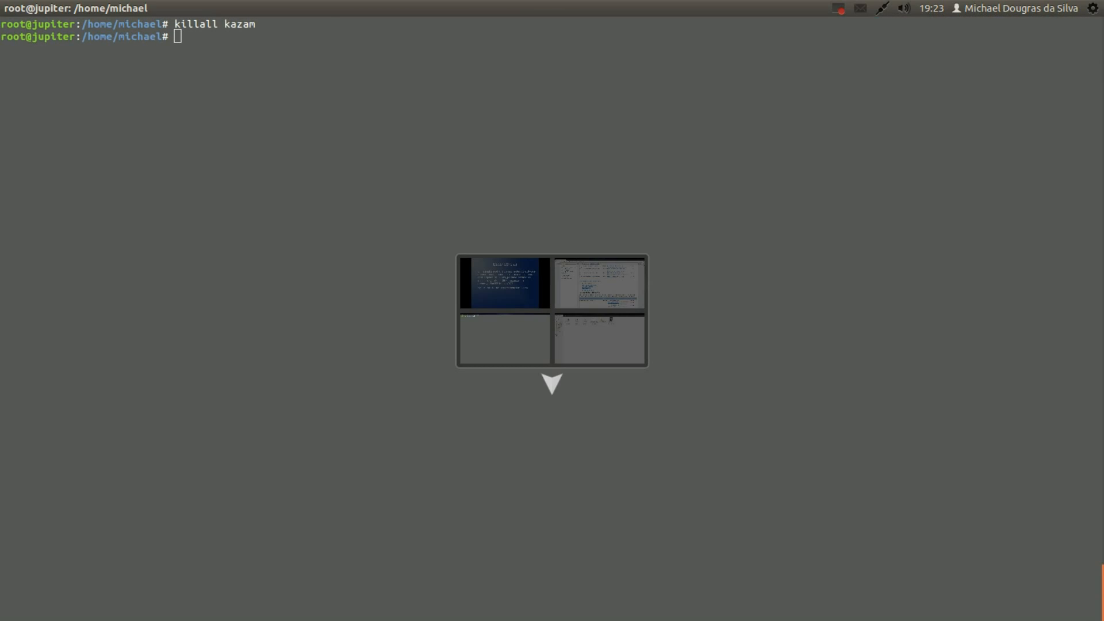
pyautogui.hotkey('ctrl', 'l')
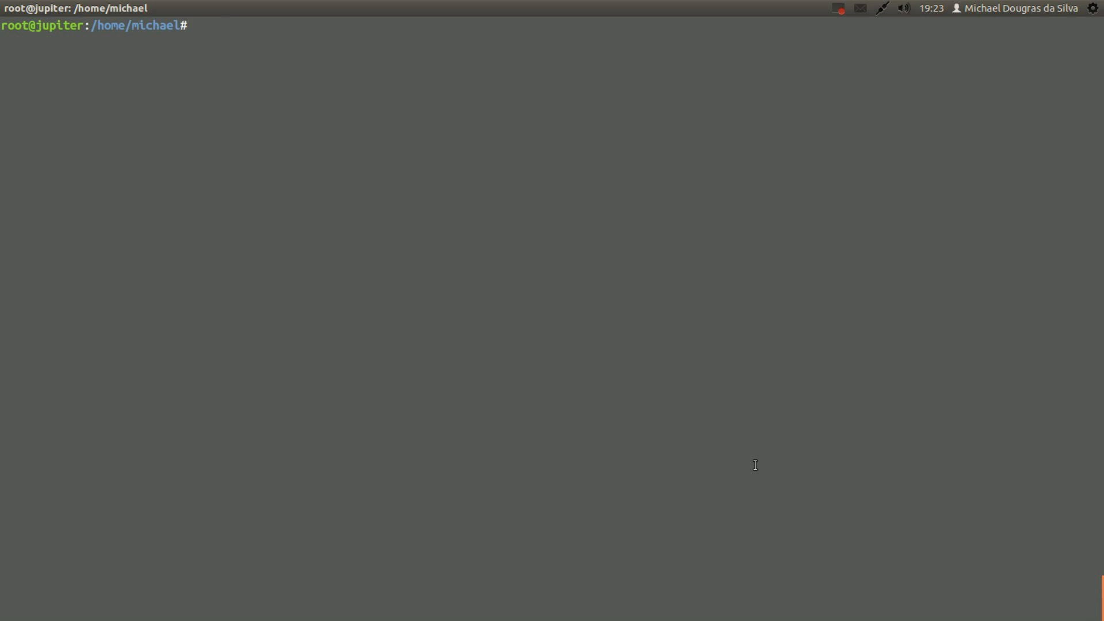
pyautogui.hotkey('ctrl', '+')
pyautogui.hotkey('ctrl', '+')
pyautogui.hotkey('ctrl', '+')
pyautogui.hotkey('ctrl', '+')
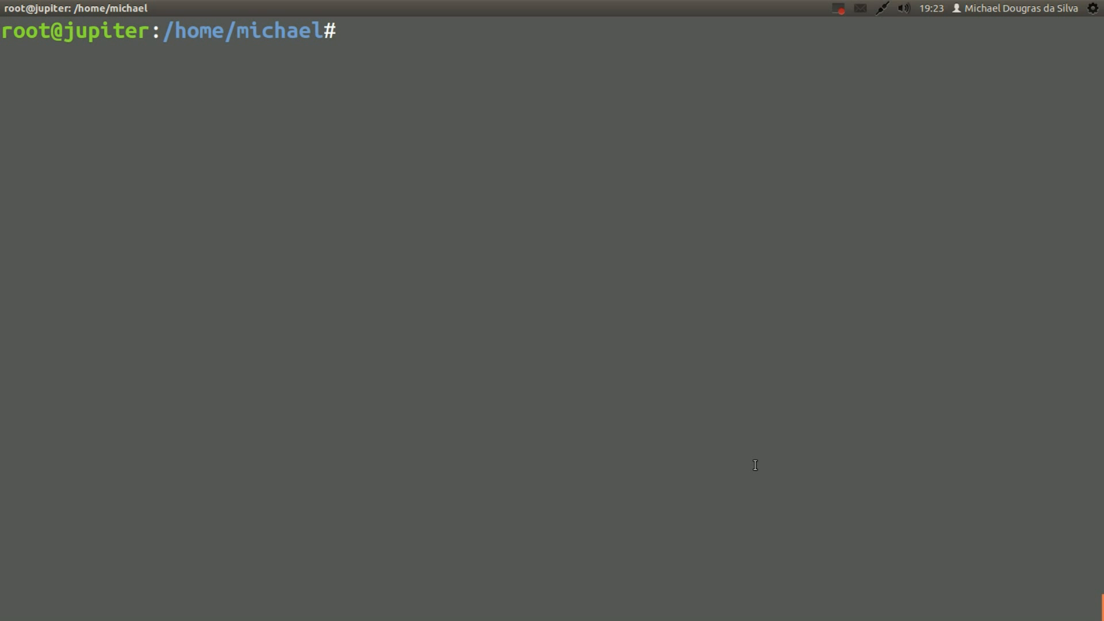
# Install the 32-bit compatibility libraries by running apt-get install ia32-libs.
pyautogui.write('apt')
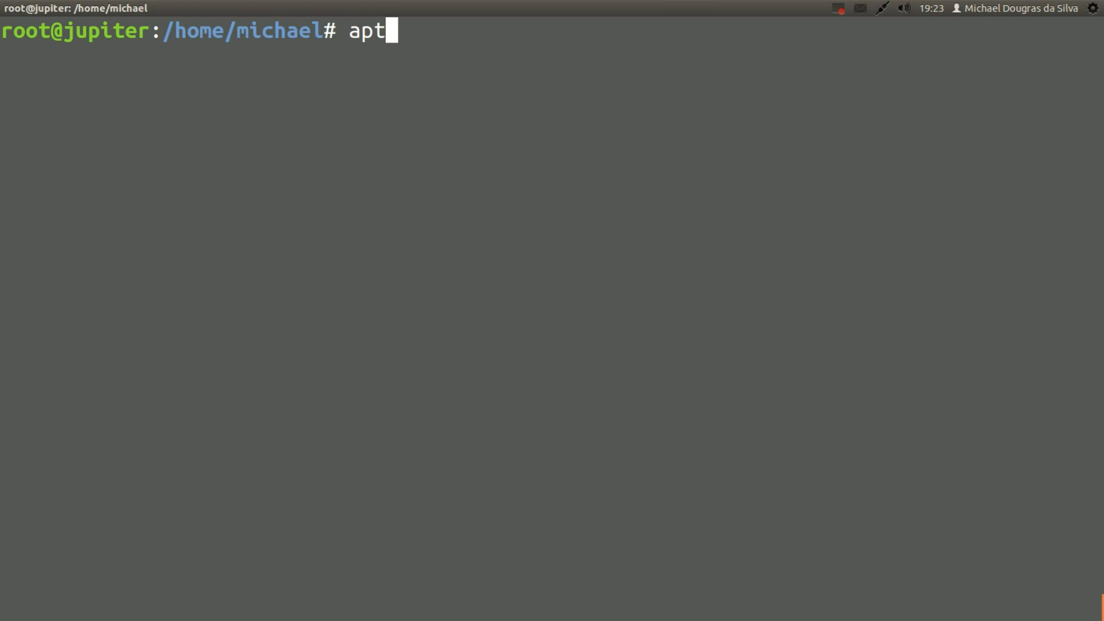
pyautogui.write('-get instal')
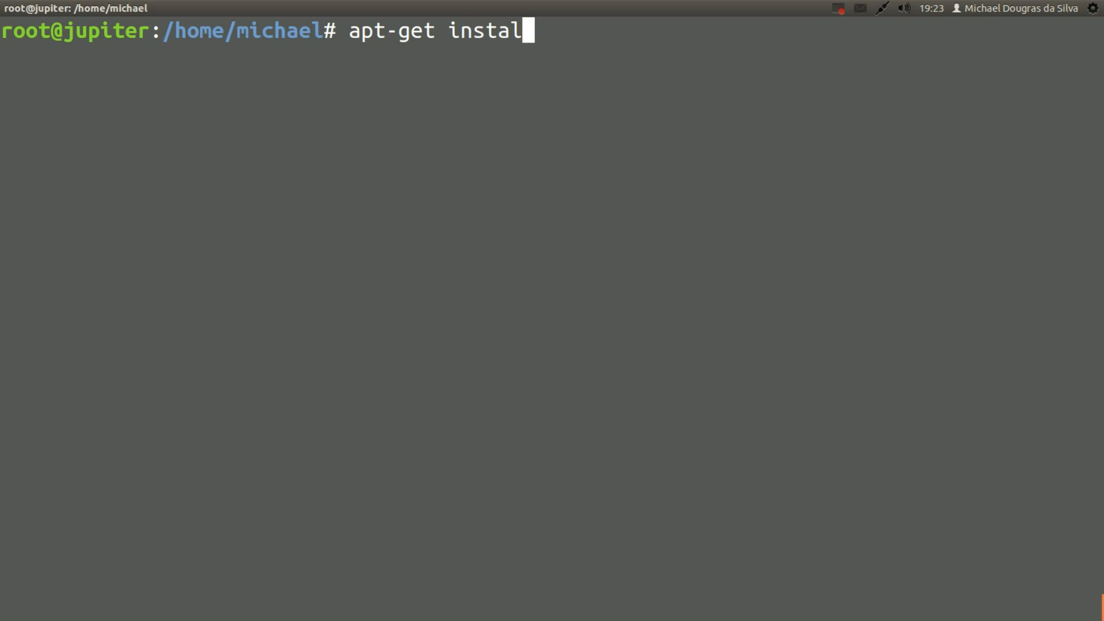
pyautogui.write('l ia32')
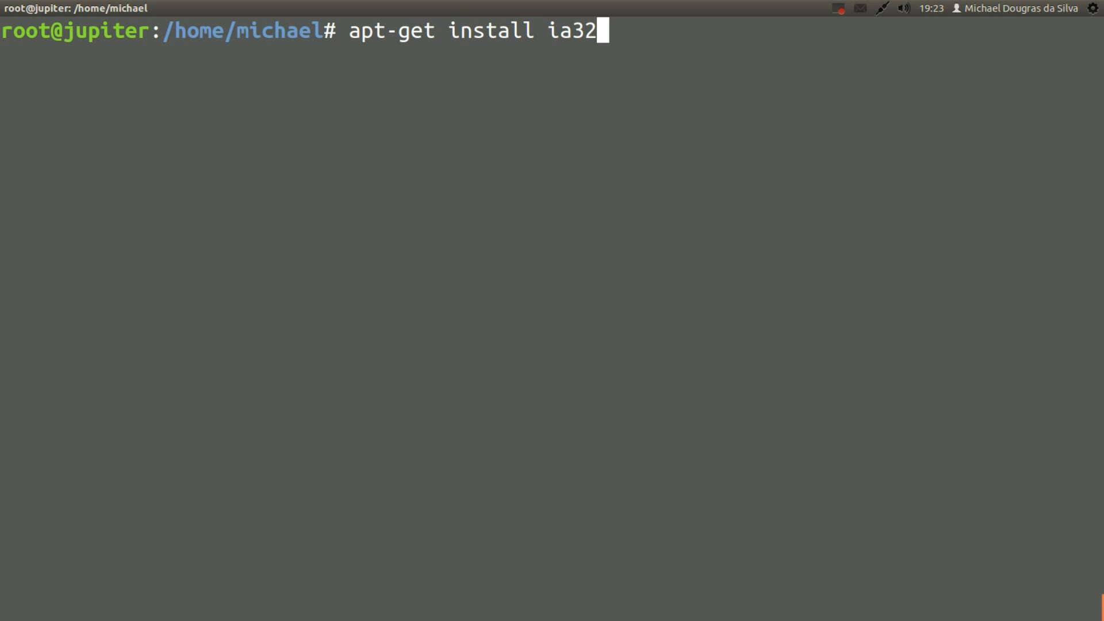
pyautogui.write('-libs')
pyautogui.press('Return')
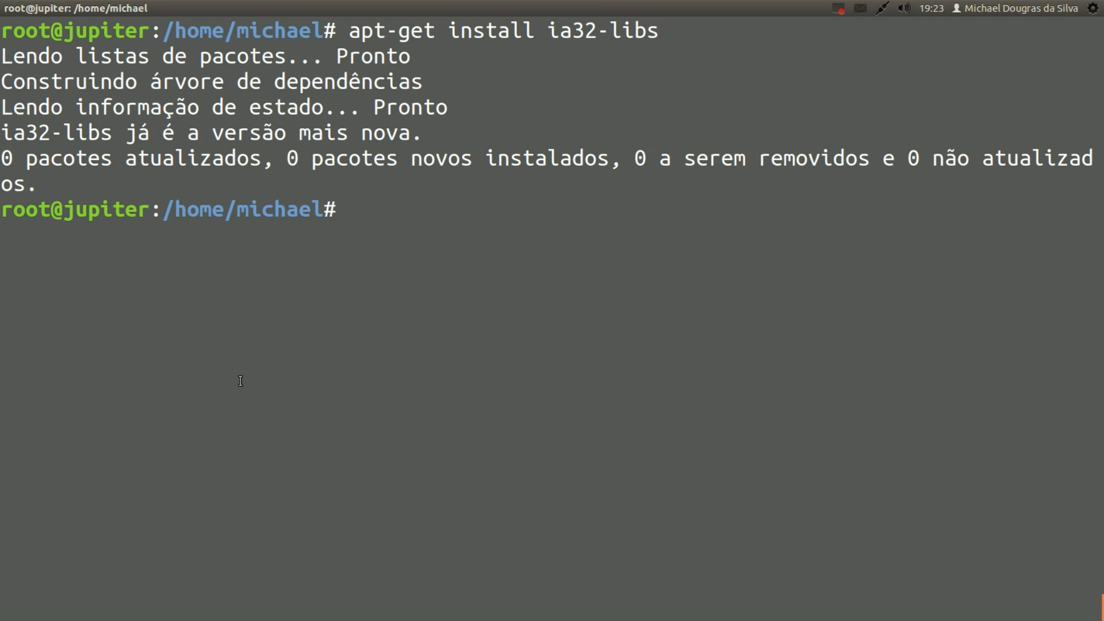
# Examine the ia32-libs status line in the apt-get output, highlighting its text.
pyautogui.moveTo(53, 135); pyautogui.dragTo(252, 149)
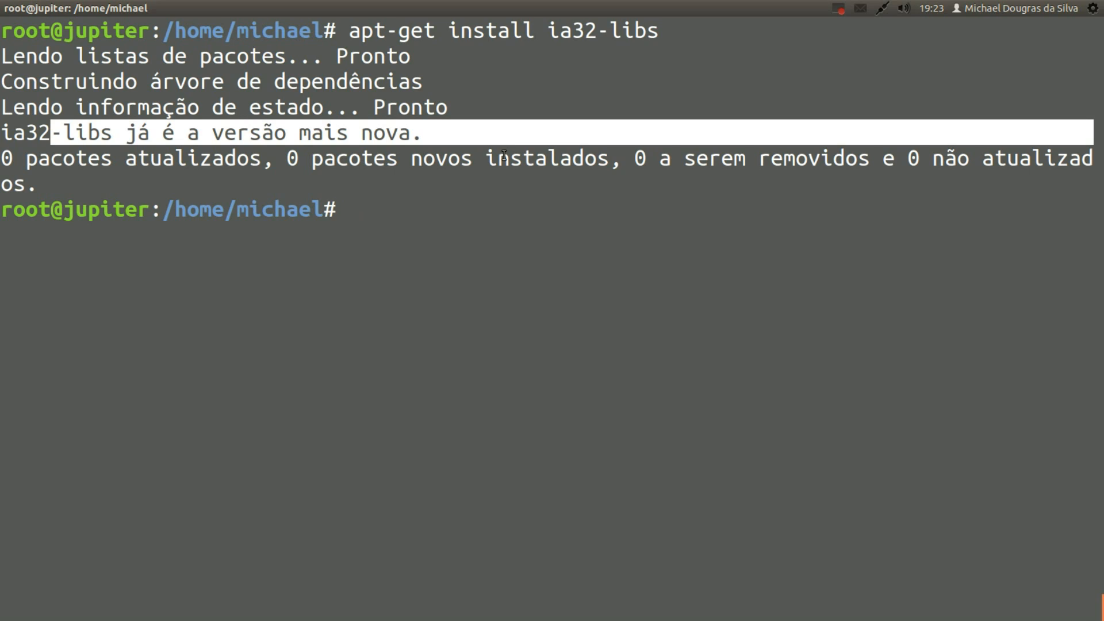
pyautogui.click(461, 209)
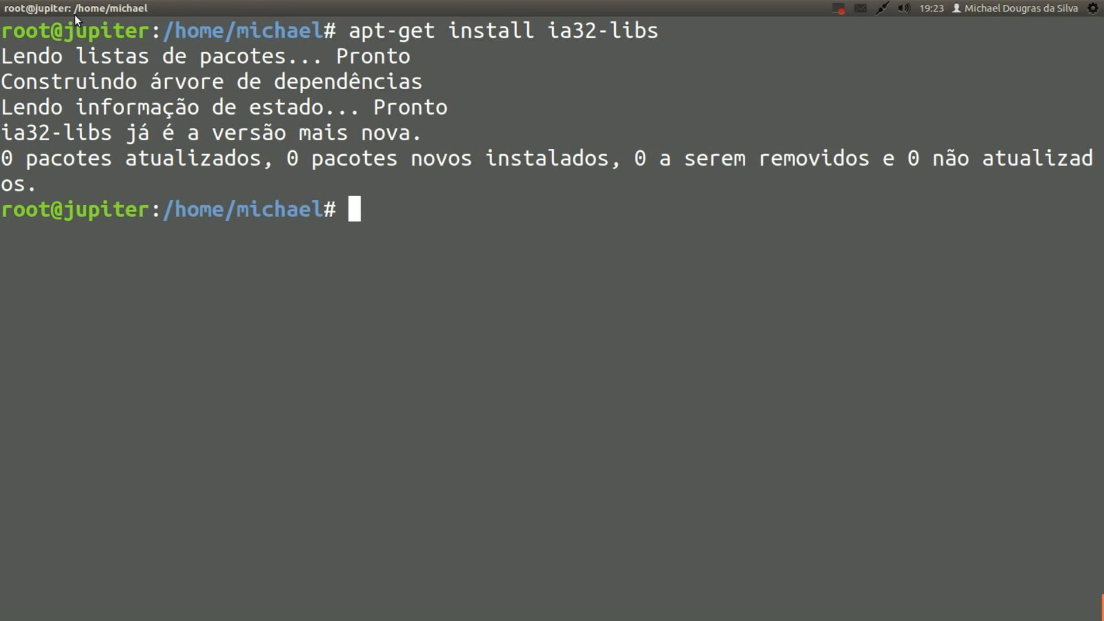
pyautogui.moveTo(190, 140); pyautogui.dragTo(206, 154)
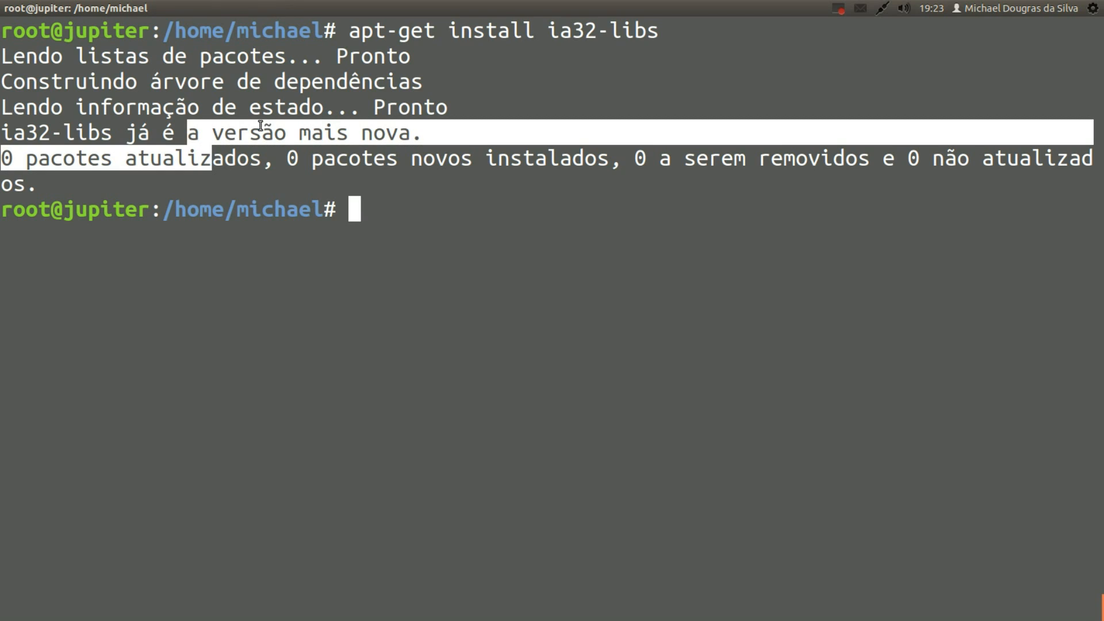
pyautogui.click(354, 116)
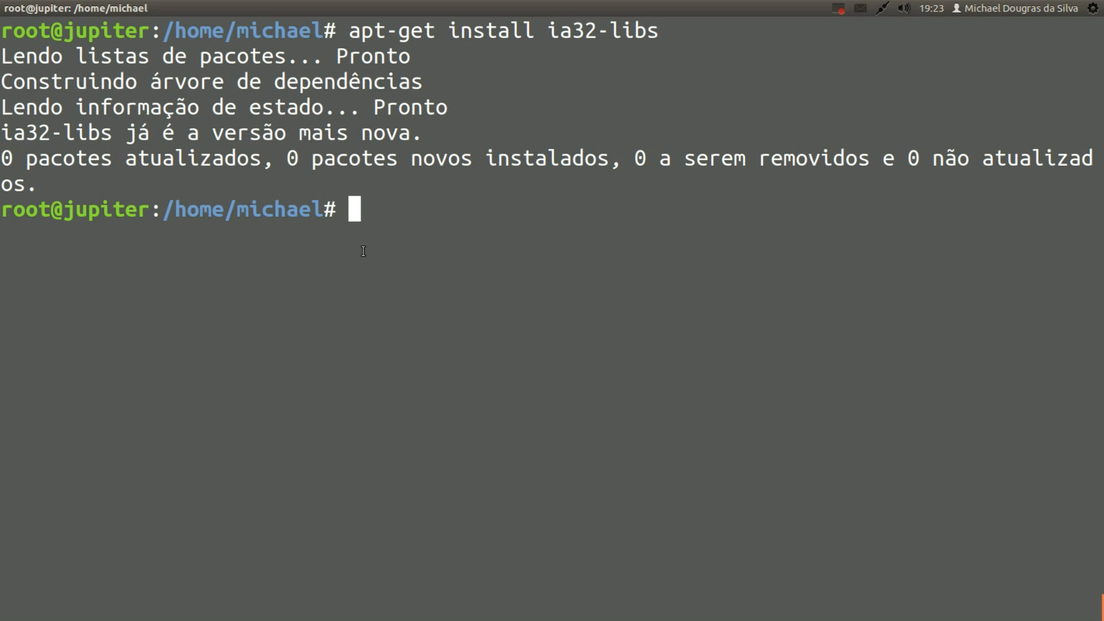
pyautogui.moveTo(8, 268)
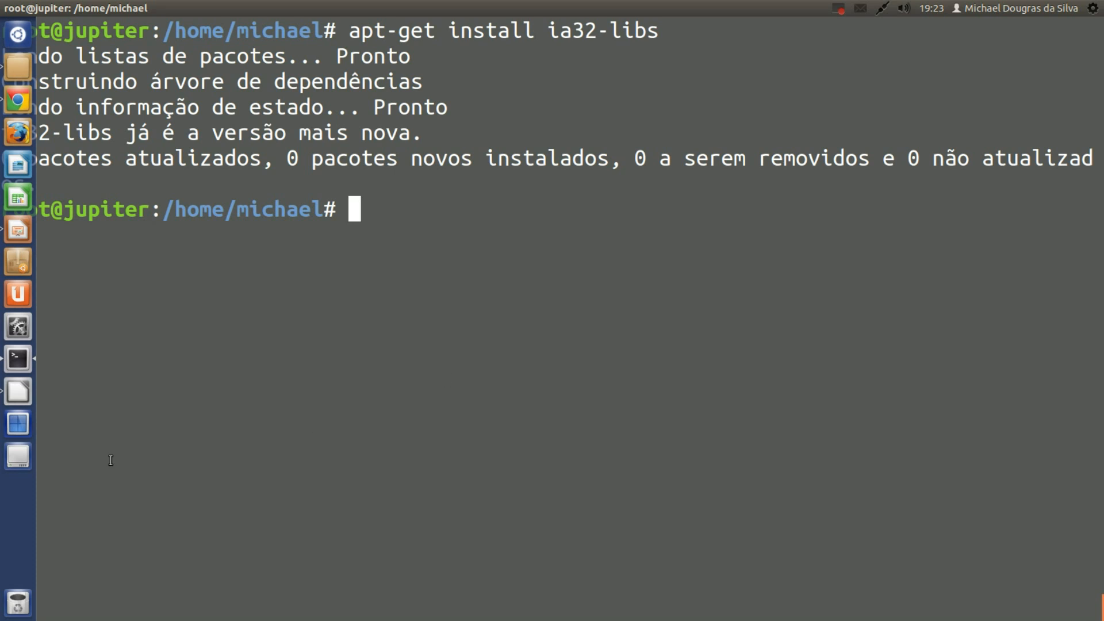
pyautogui.click(17, 427)
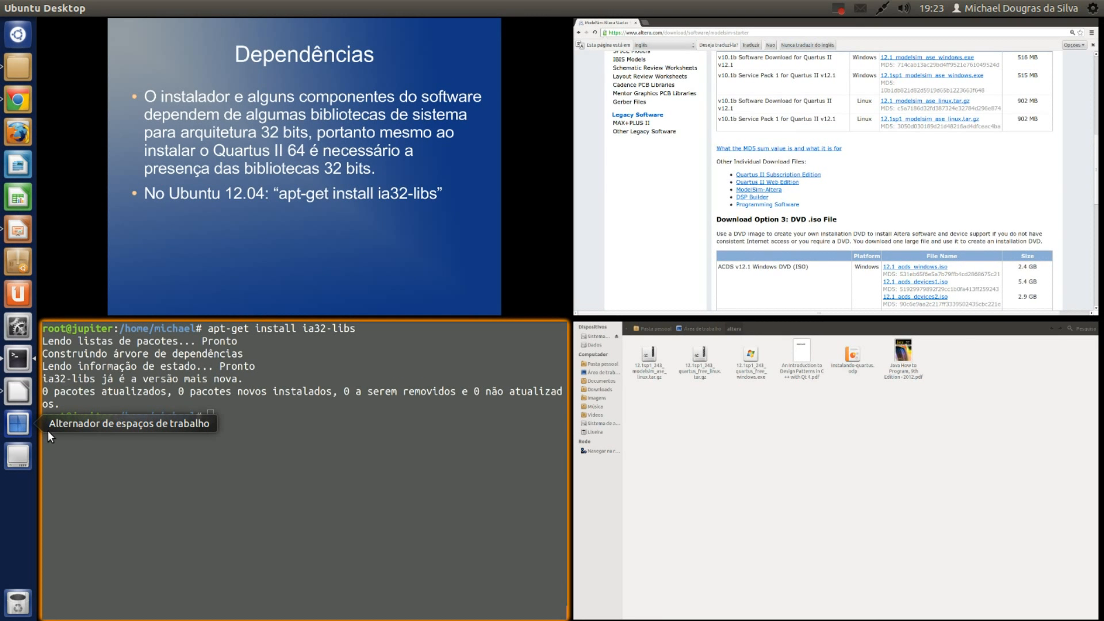
pyautogui.click(285, 471)
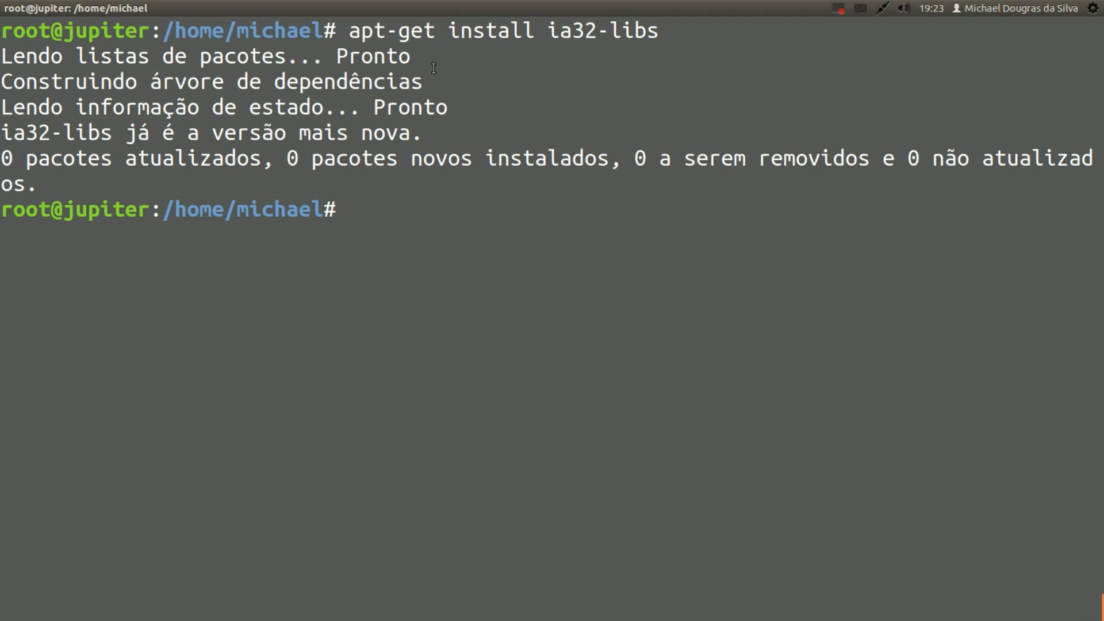
# Point out the apt-get install ia32-libs command, and advance the presentation to the "Instalando o software" slide.
pyautogui.moveTo(424, 29); pyautogui.dragTo(338, 30)
pyautogui.click(660, 27)
pyautogui.click(581, 29)
pyautogui.moveTo(573, 29); pyautogui.dragTo(592, 28)
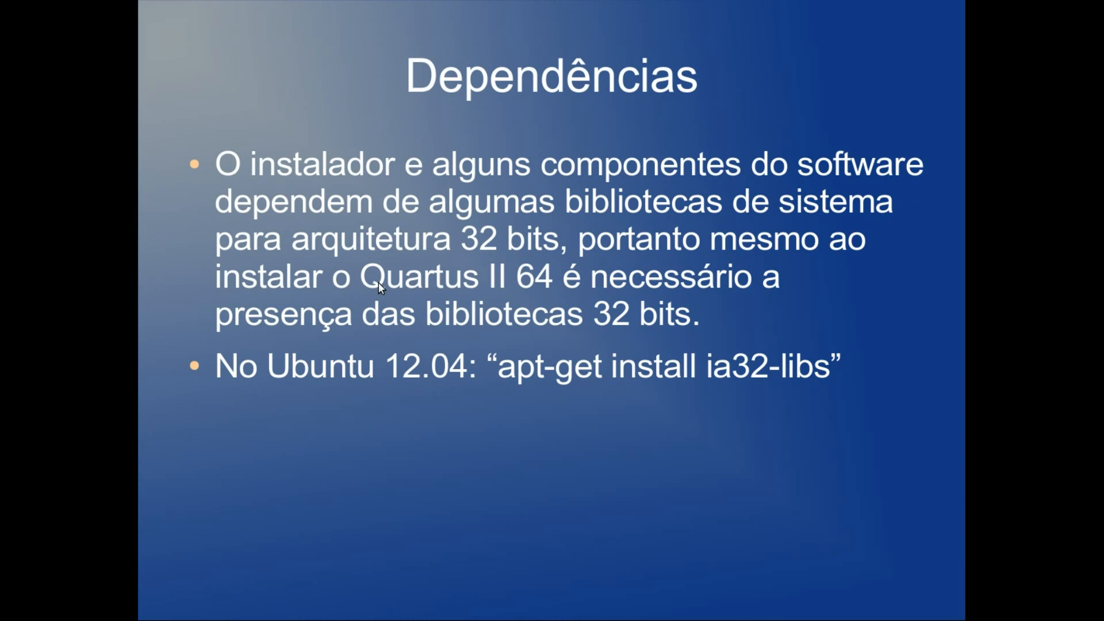
pyautogui.click(436, 516)
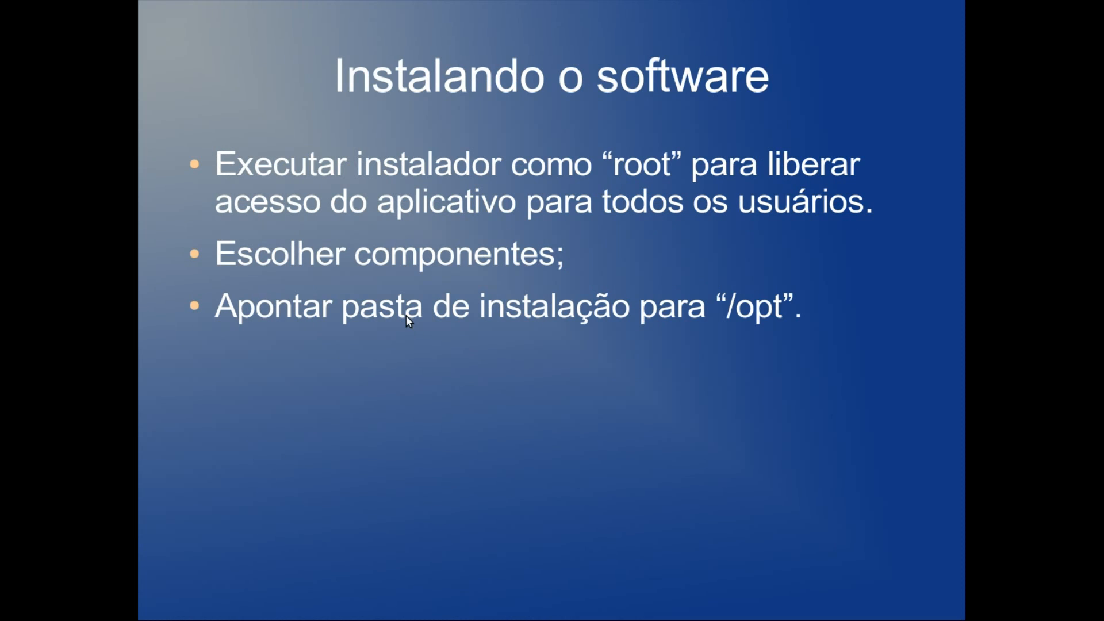
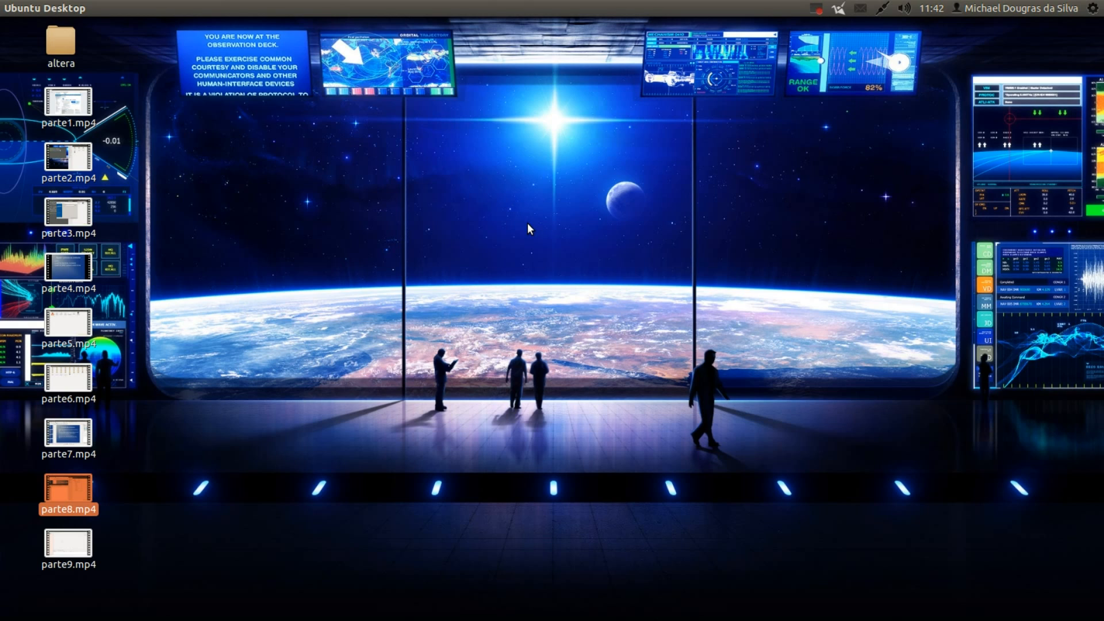
# Open the system's run-command prompt and enter the command gksudo nautilus.
pyautogui.hotkey('alt', 'F2')
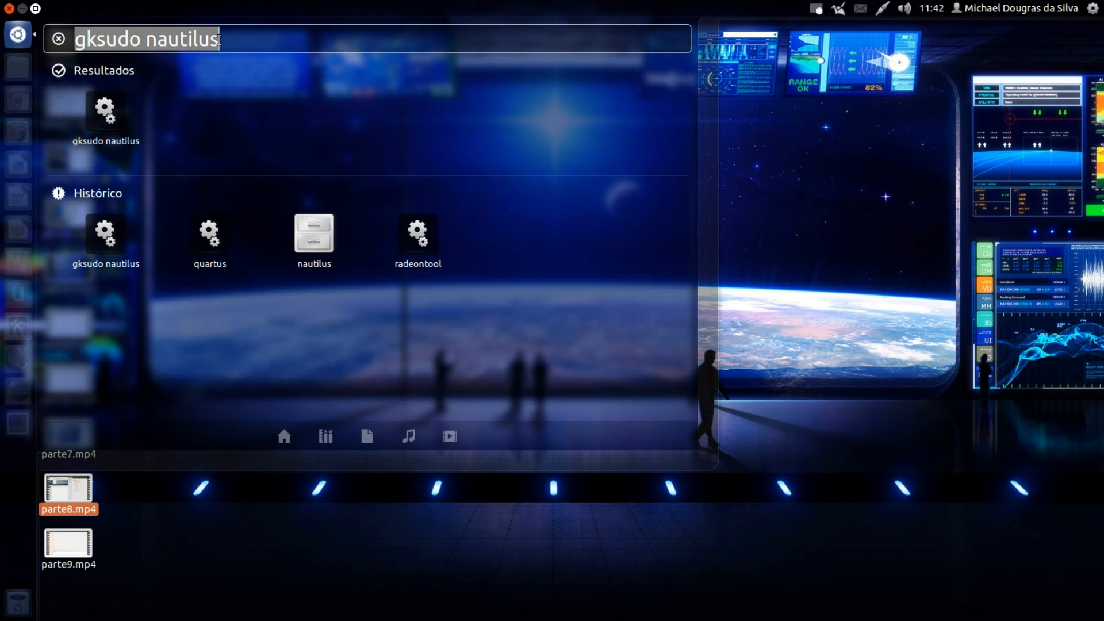
pyautogui.keyDown('shift'); pyautogui.moveTo(221, 41); pyautogui.dragTo(240, 74); pyautogui.keyUp('shift')
pyautogui.click(820, 11)
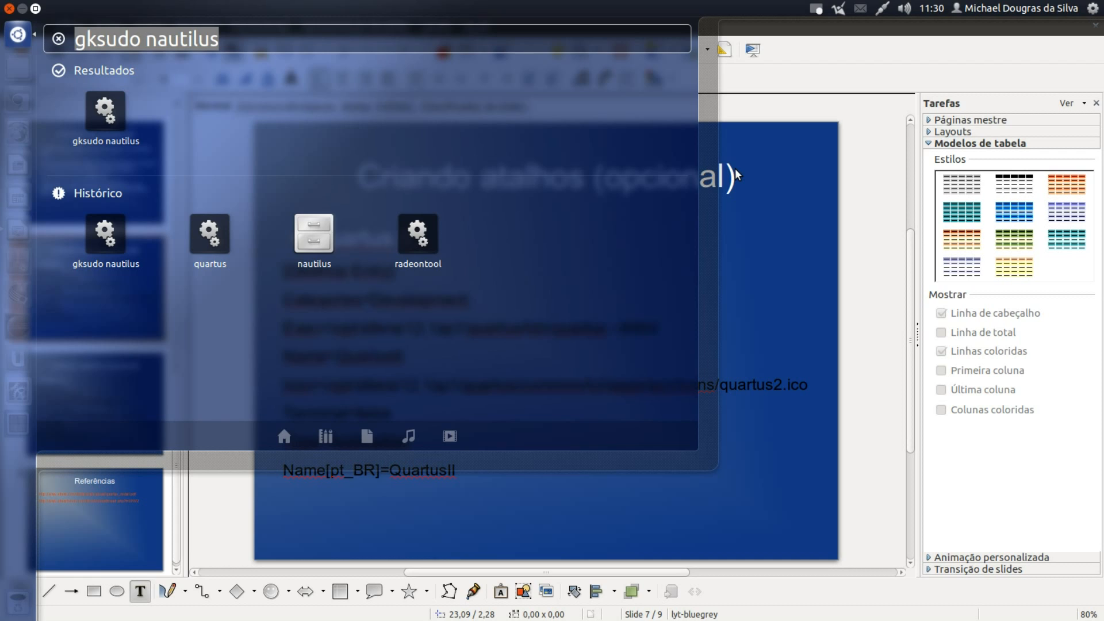
pyautogui.write('gksud')
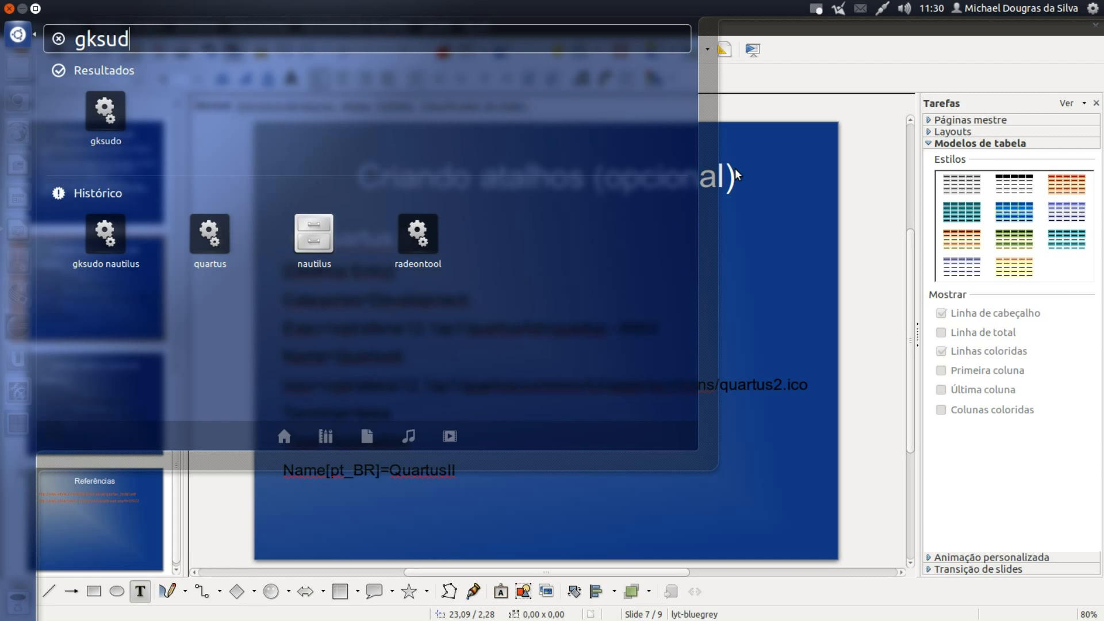
pyautogui.write('o nautilus')
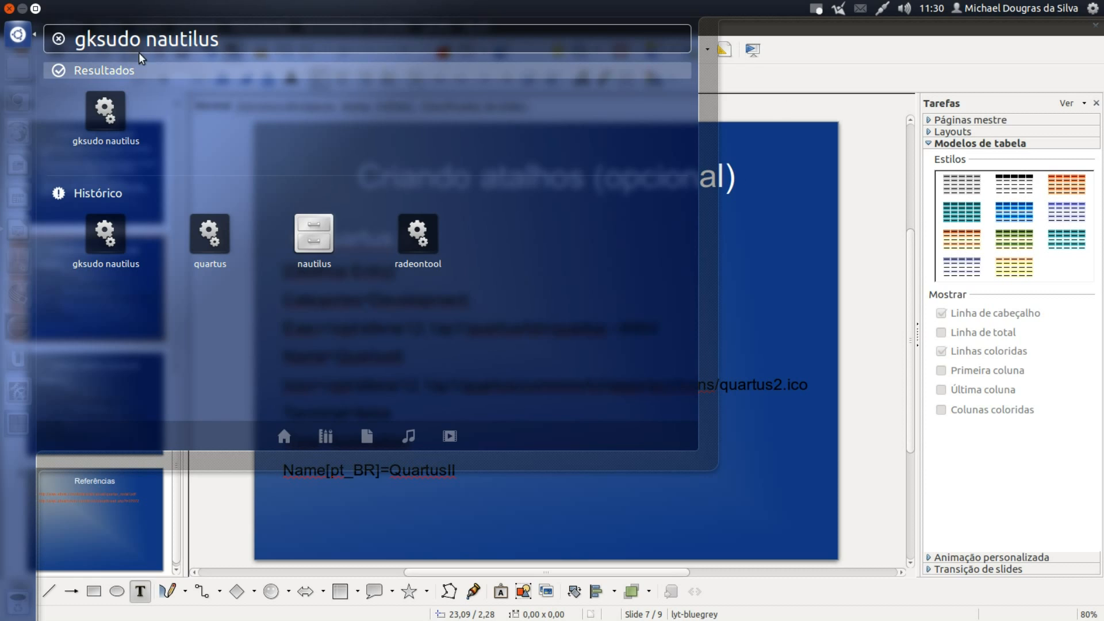
# Run the gksudo nautilus command and authenticate with the administrator password to open the file manager as root.
pyautogui.click(81, 40)
pyautogui.moveTo(80, 40); pyautogui.dragTo(138, 46)
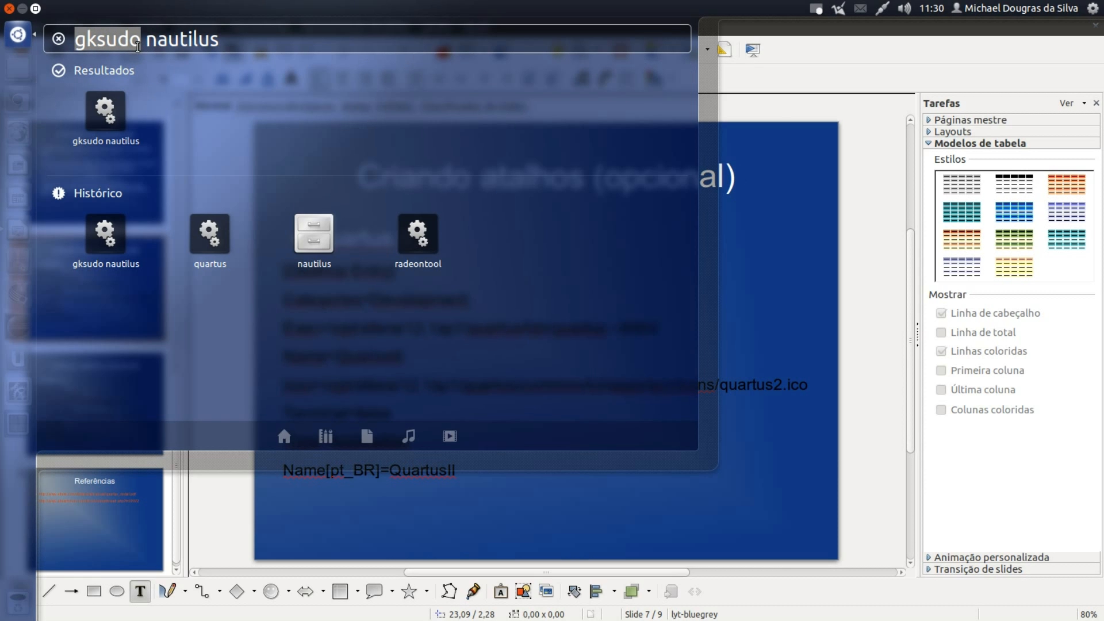
pyautogui.click(157, 41)
pyautogui.moveTo(150, 41); pyautogui.dragTo(241, 58)
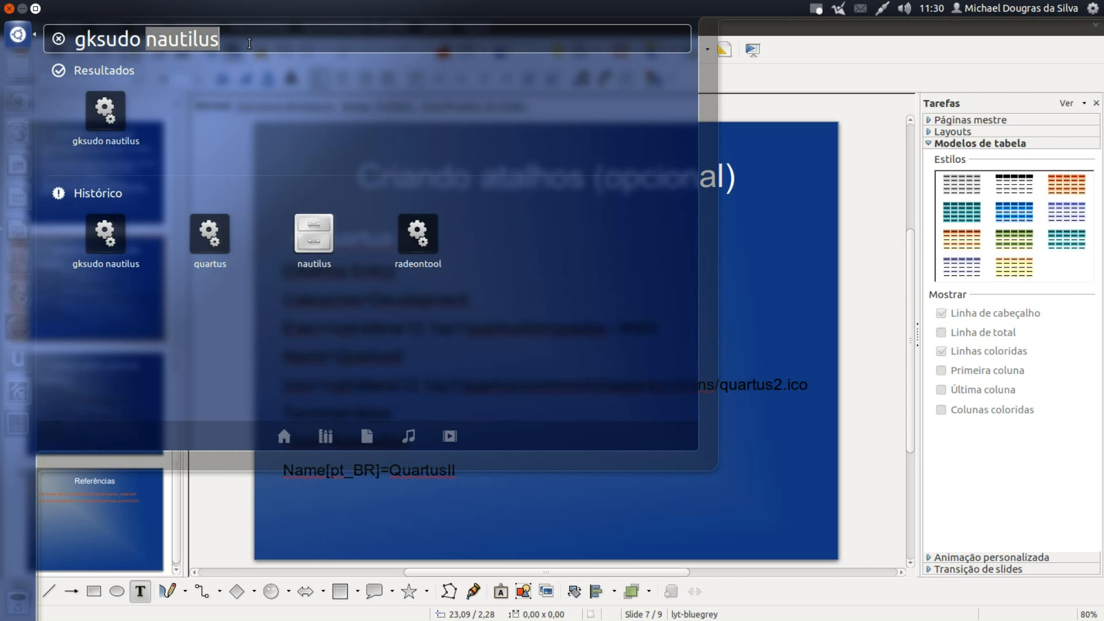
pyautogui.press('Return')
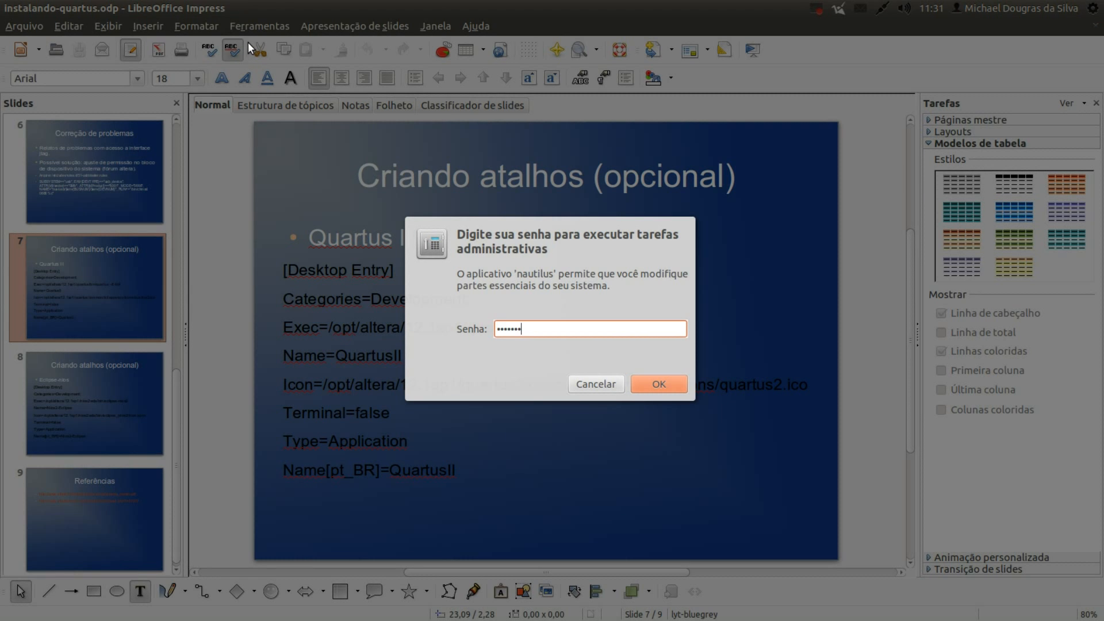
pyautogui.press('Return')
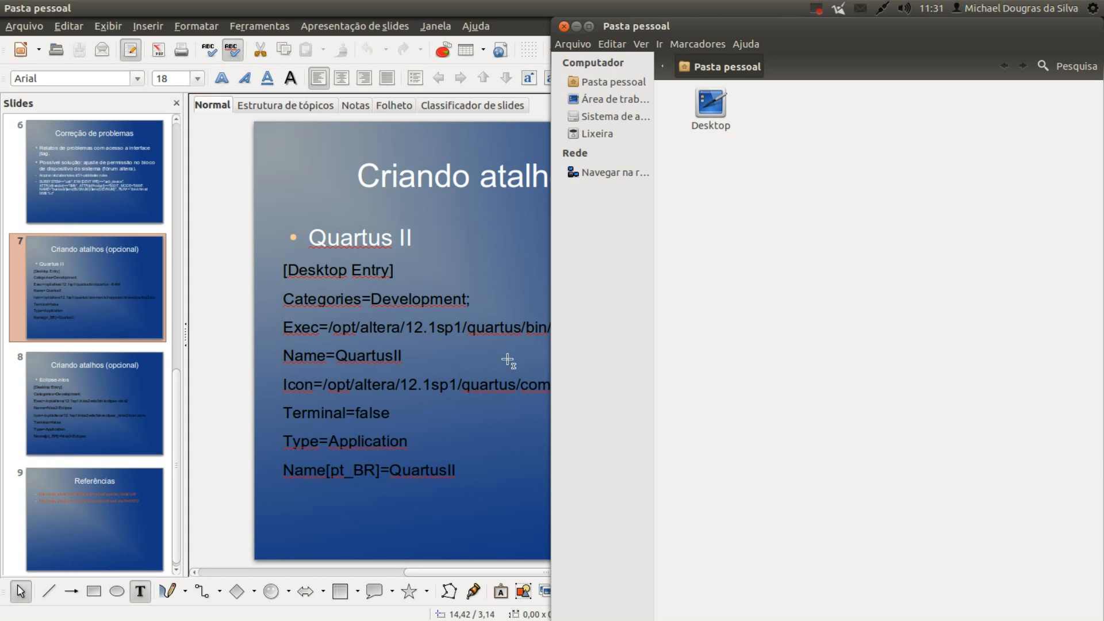
# Remove the Nios2-Eclipse shortcut and the shortcut just above it from the launcher.
pyautogui.rightClick(15, 329)
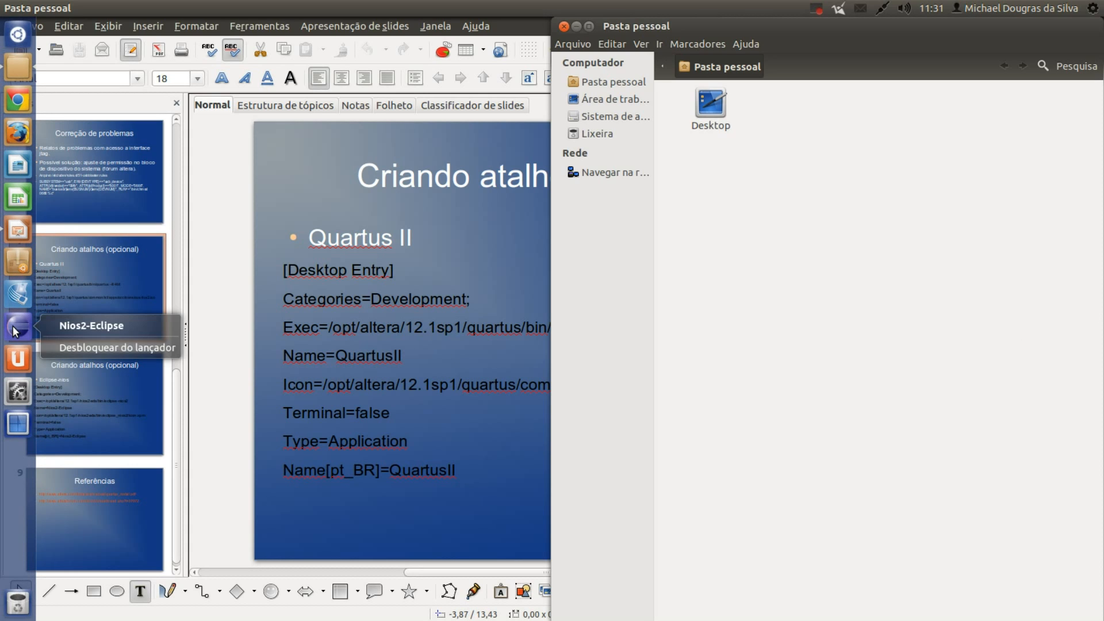
pyautogui.click(75, 348)
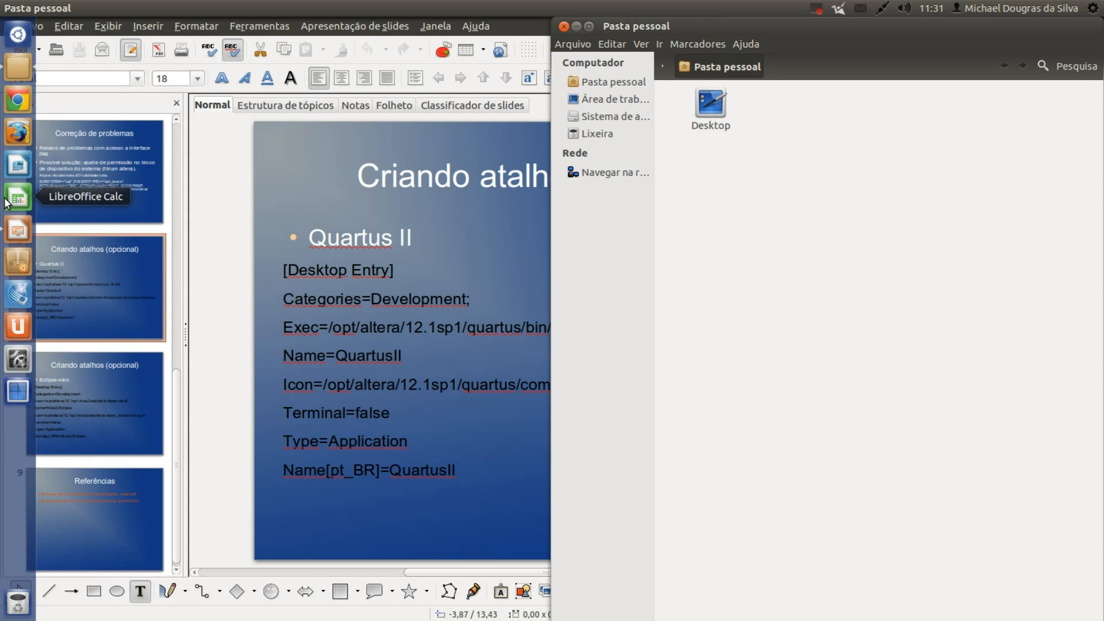
pyautogui.rightClick(13, 301)
pyautogui.click(75, 312)
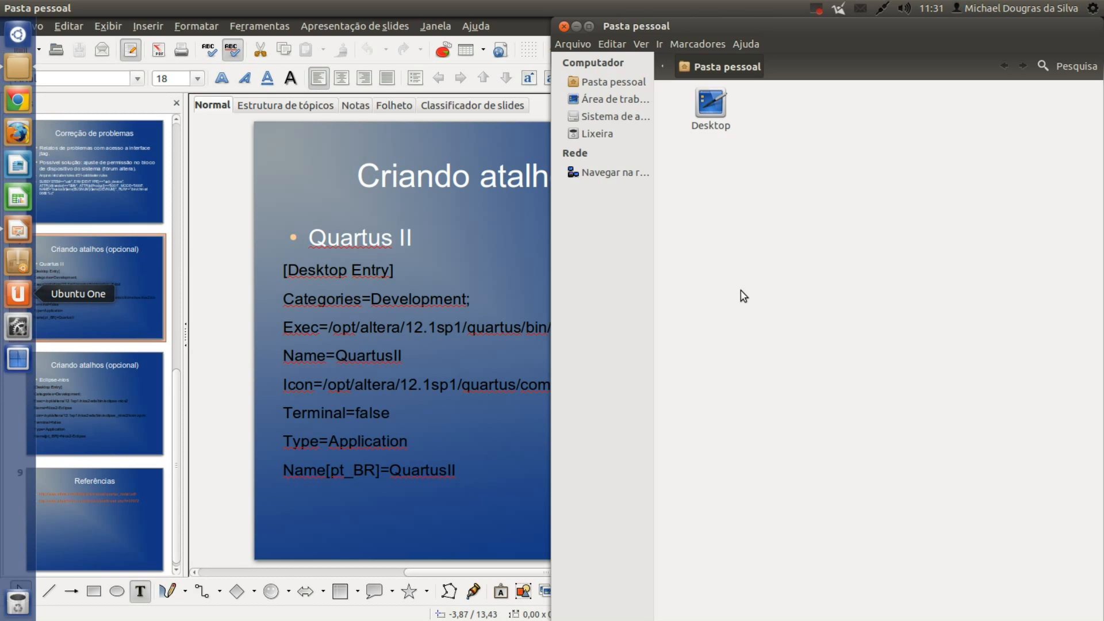
# Go to /opt/ in the root file manager and open the 12.1sp1 folder inside altera.
pyautogui.hotkey('ctrl', 'l')
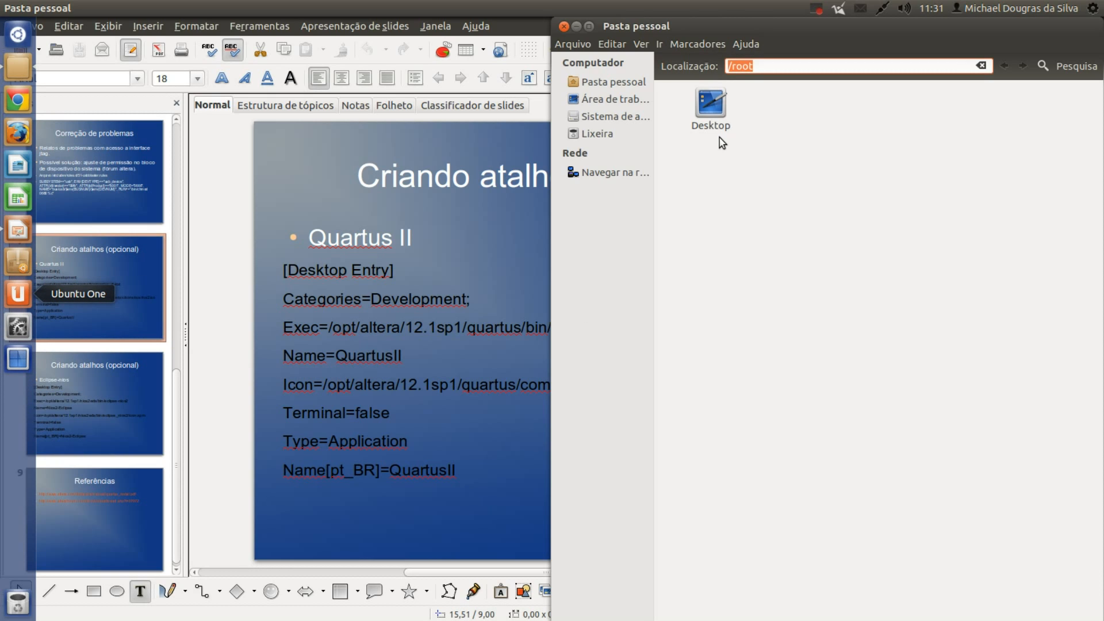
pyautogui.write('/opt/')
pyautogui.press('Return')
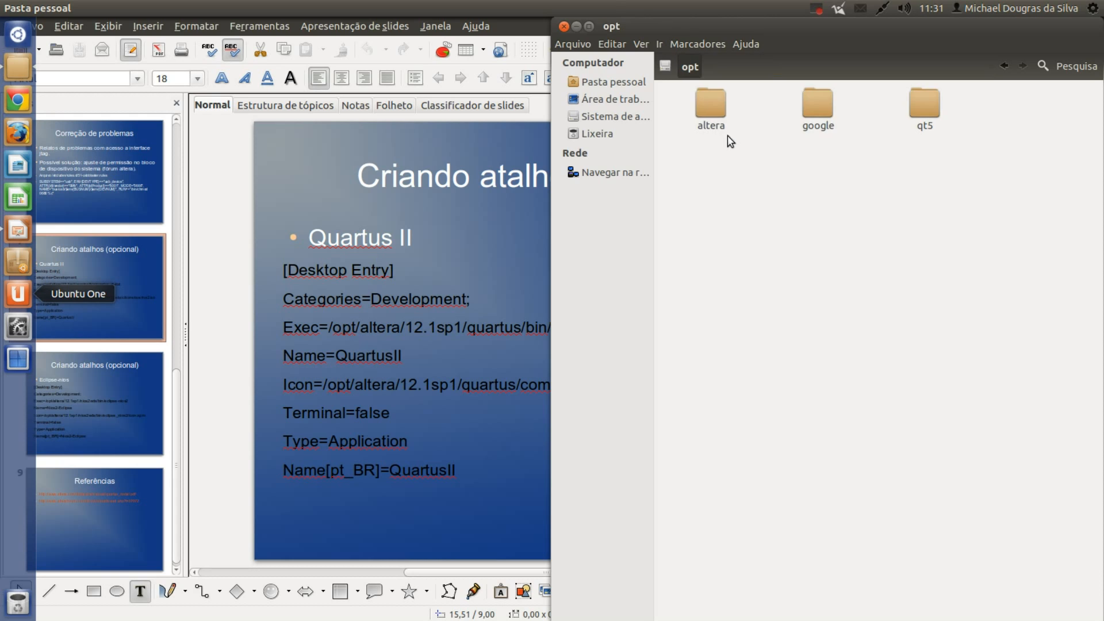
pyautogui.doubleClick(711, 126)
pyautogui.doubleClick(716, 124)
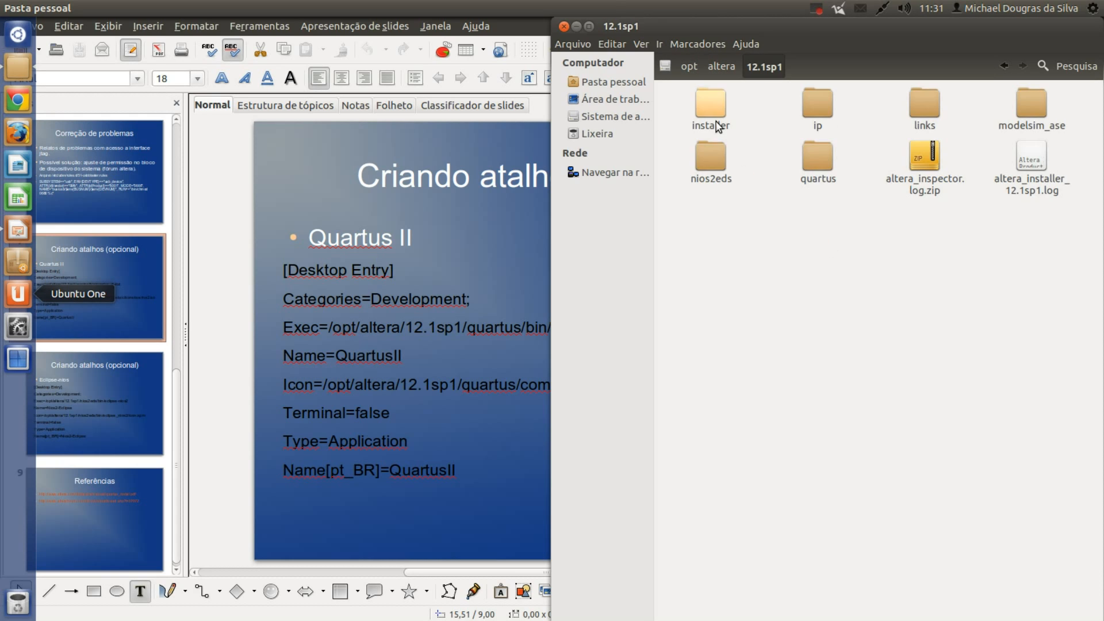
# Permanently delete the links folder from /opt/altera/12.1sp1.
pyautogui.moveTo(830, 309); pyautogui.dragTo(1011, 376)
pyautogui.click(925, 114)
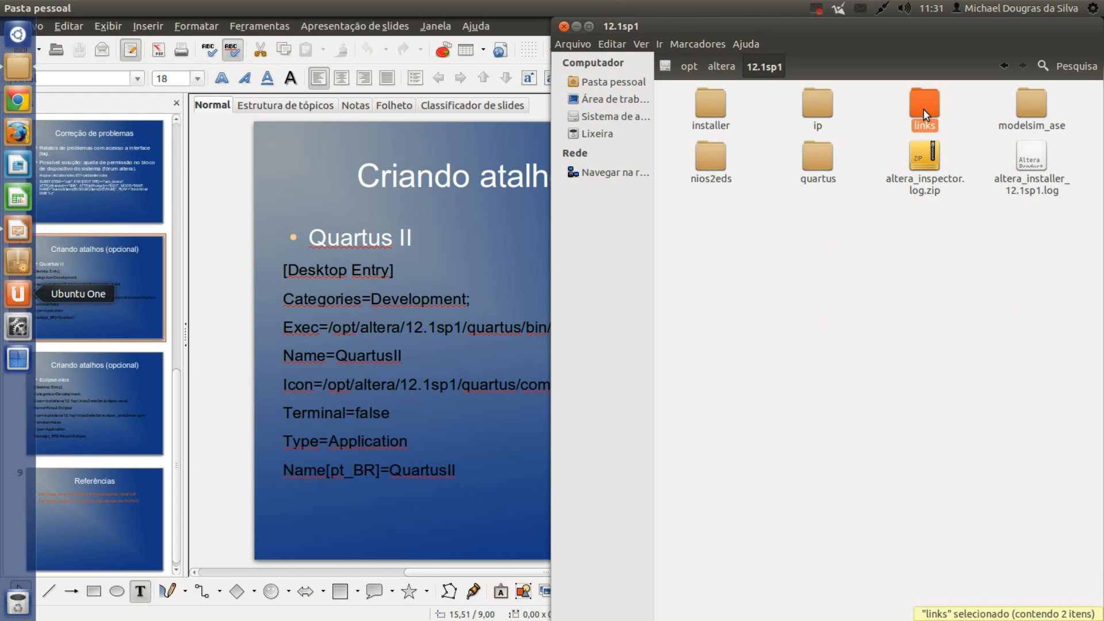
pyautogui.hotkey('shift', 'Delete')
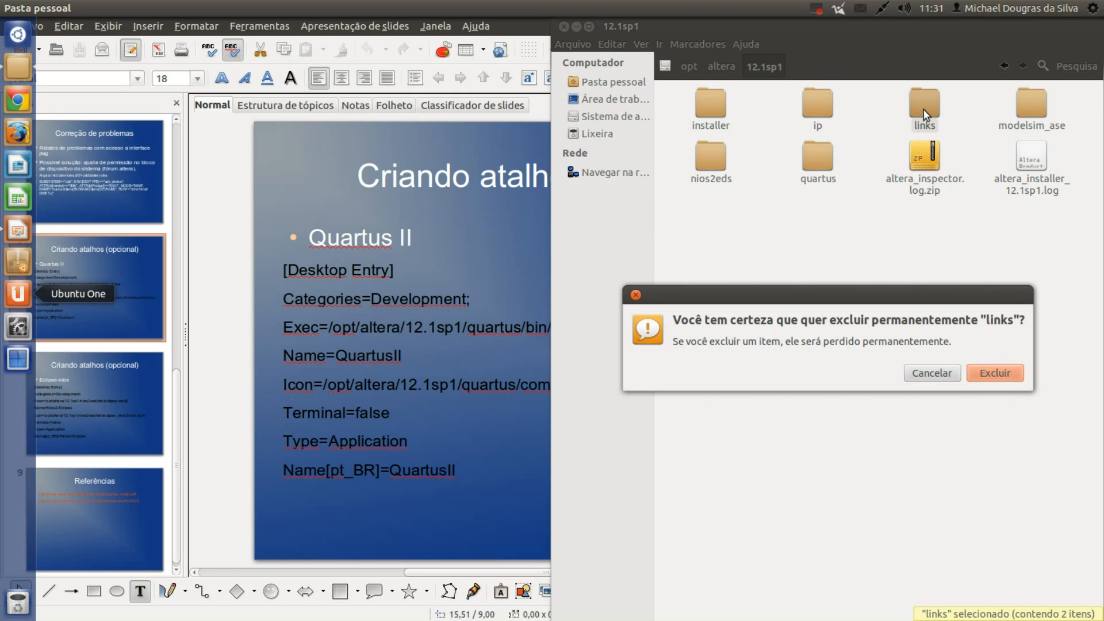
pyautogui.click(996, 372)
pyautogui.click(845, 274)
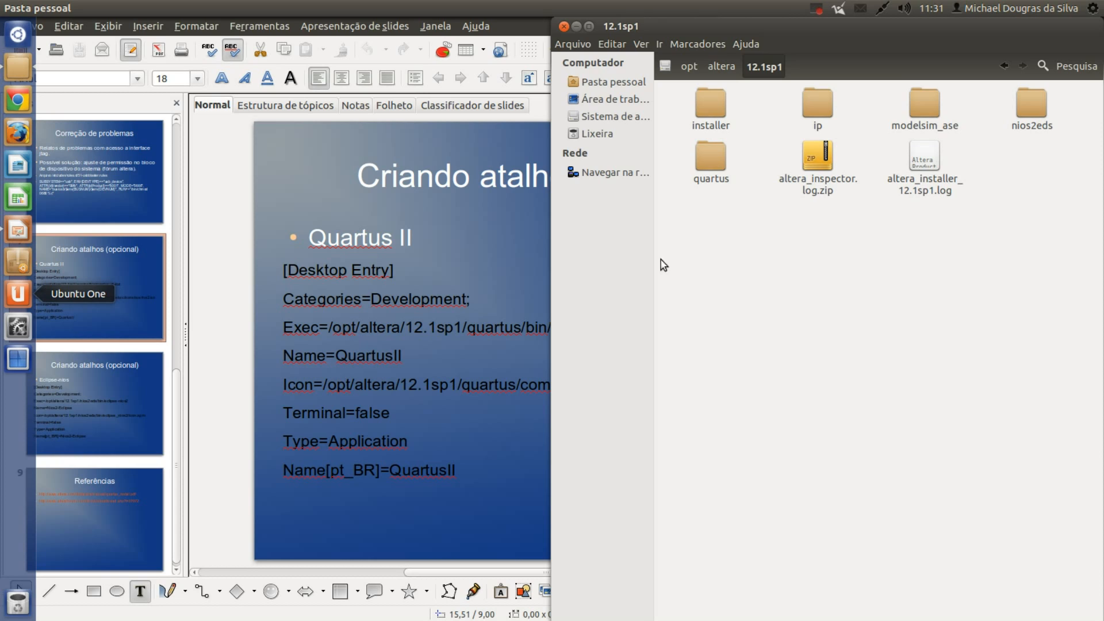
# Create a folder named links in /opt/altera/12.1sp1 and open it.
pyautogui.moveTo(681, 248); pyautogui.dragTo(865, 368)
pyautogui.rightClick(713, 302)
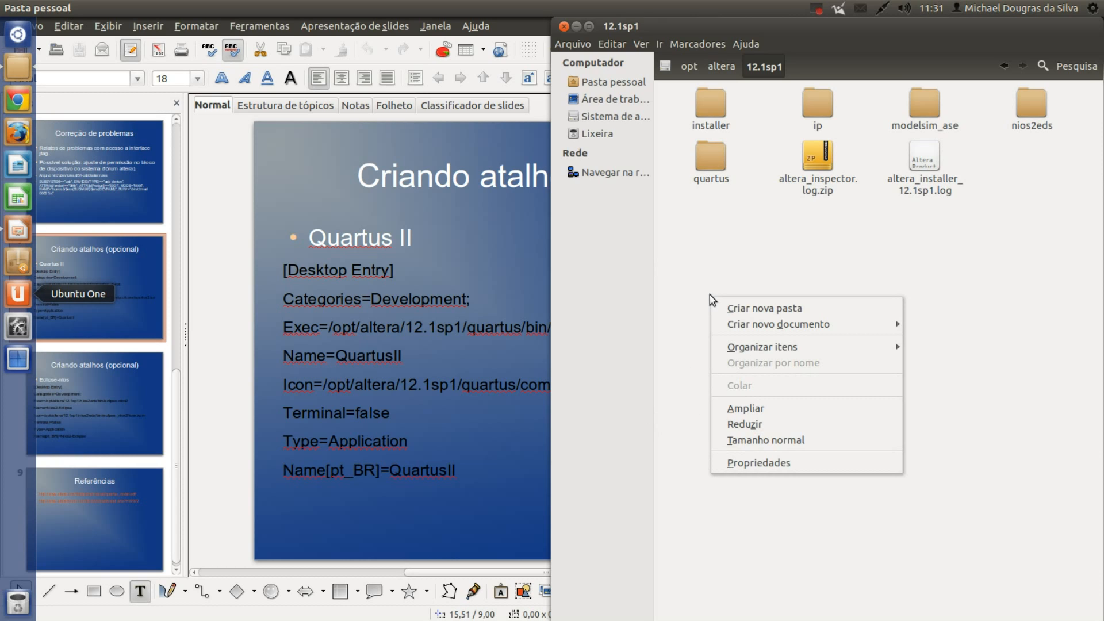
pyautogui.press('Escape')
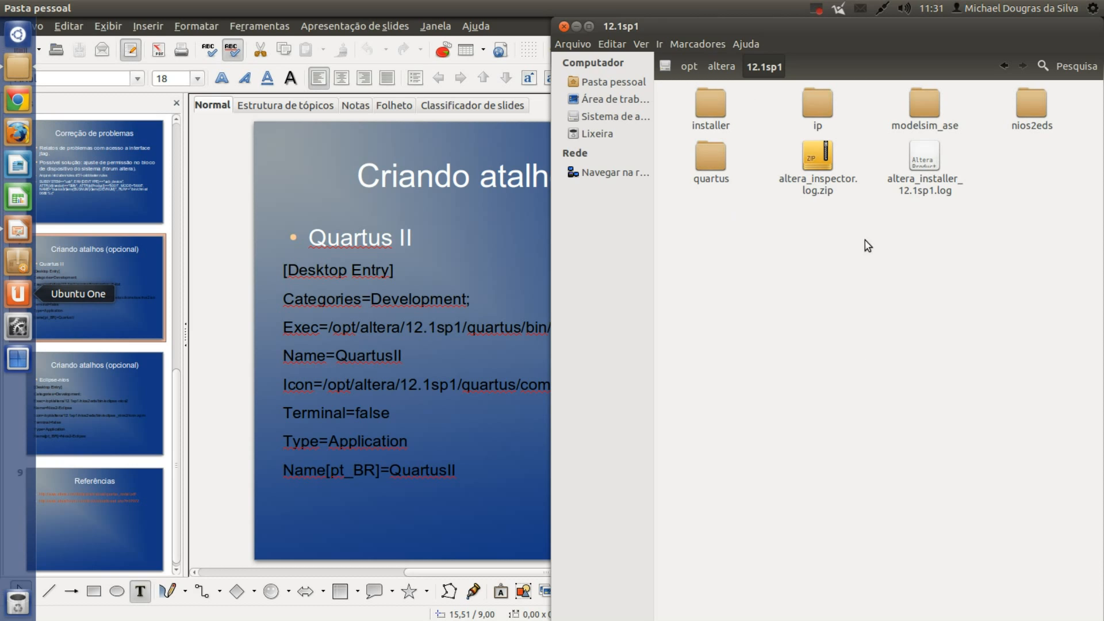
pyautogui.rightClick(693, 251)
pyautogui.press('Escape')
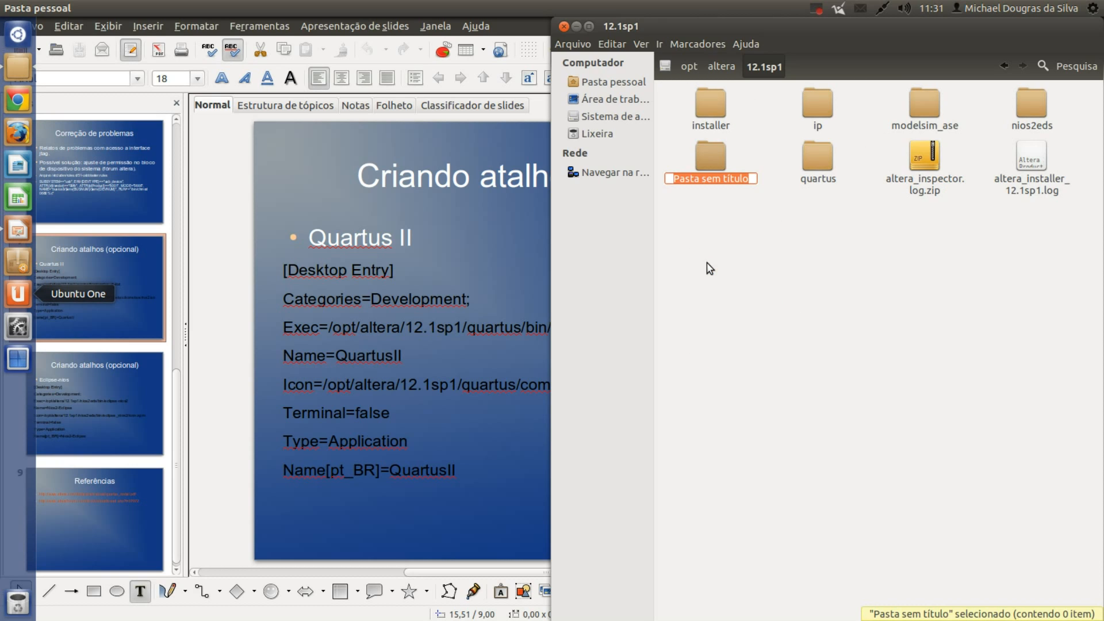
pyautogui.write('links')
pyautogui.press('Return')
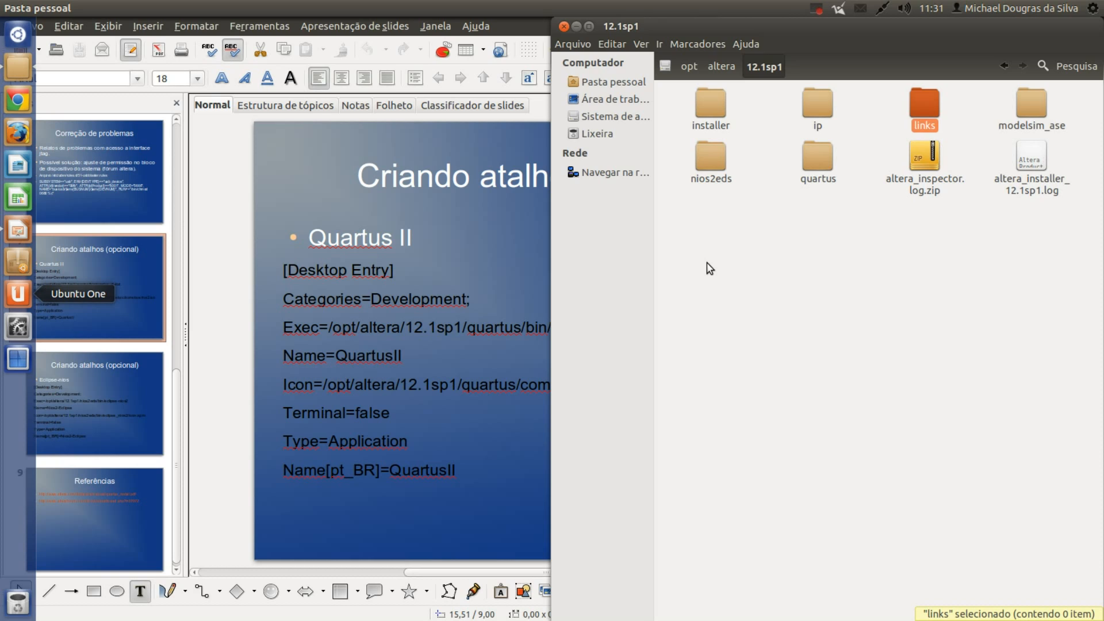
pyautogui.press('Return')
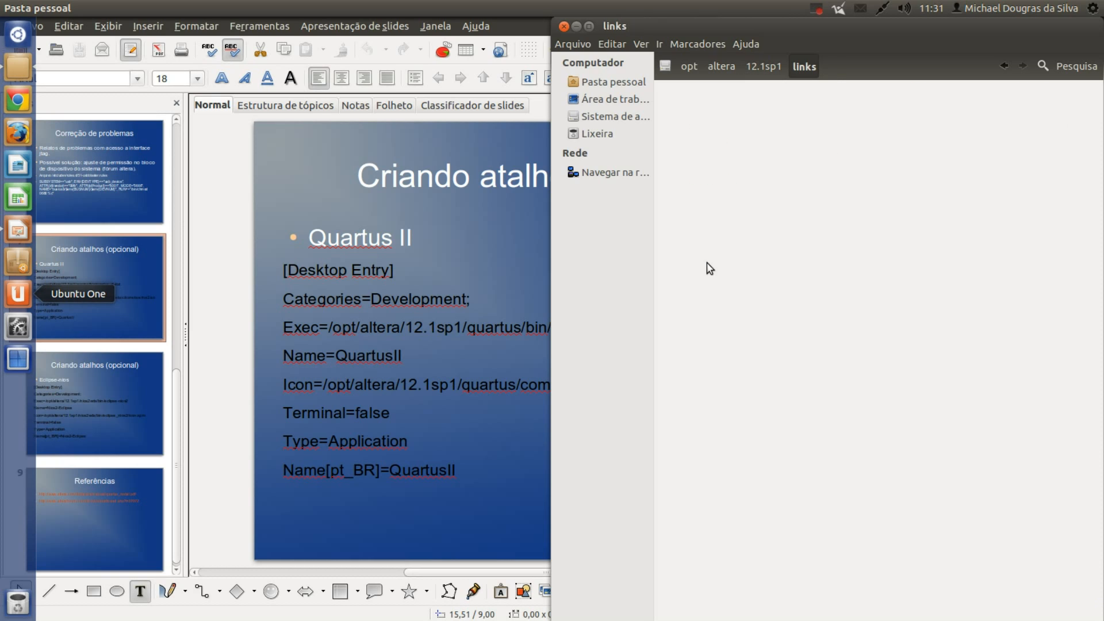
# Create an empty document named Quartus2.txt in the links folder.
pyautogui.rightClick(707, 262)
pyautogui.rightClick(705, 178)
pyautogui.rightClick(701, 173)
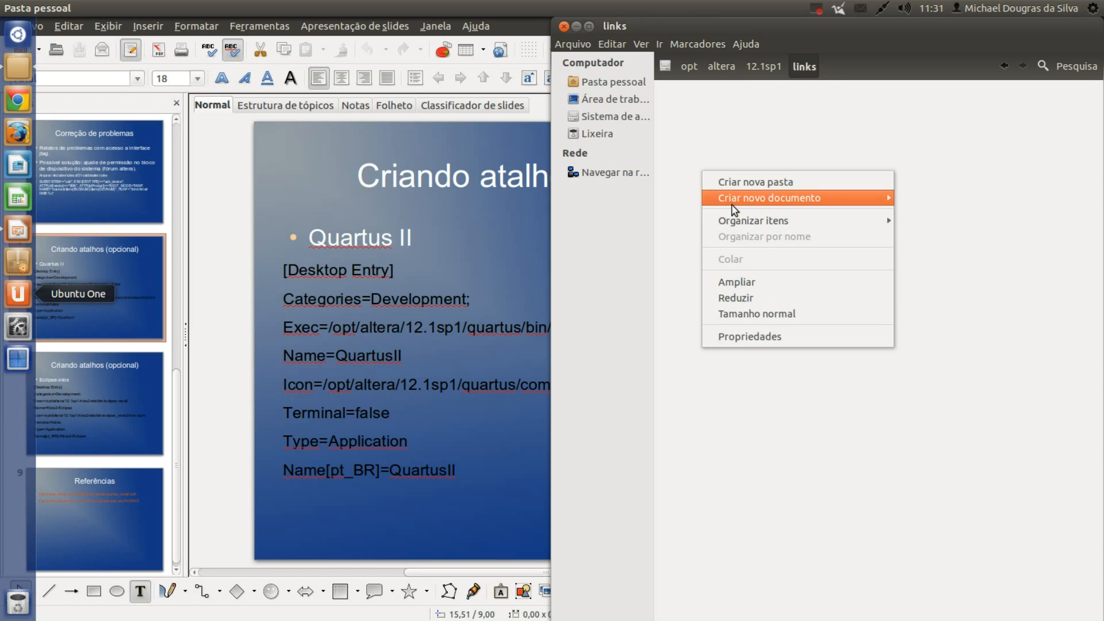
pyautogui.moveTo(801, 202)
pyautogui.click(918, 220)
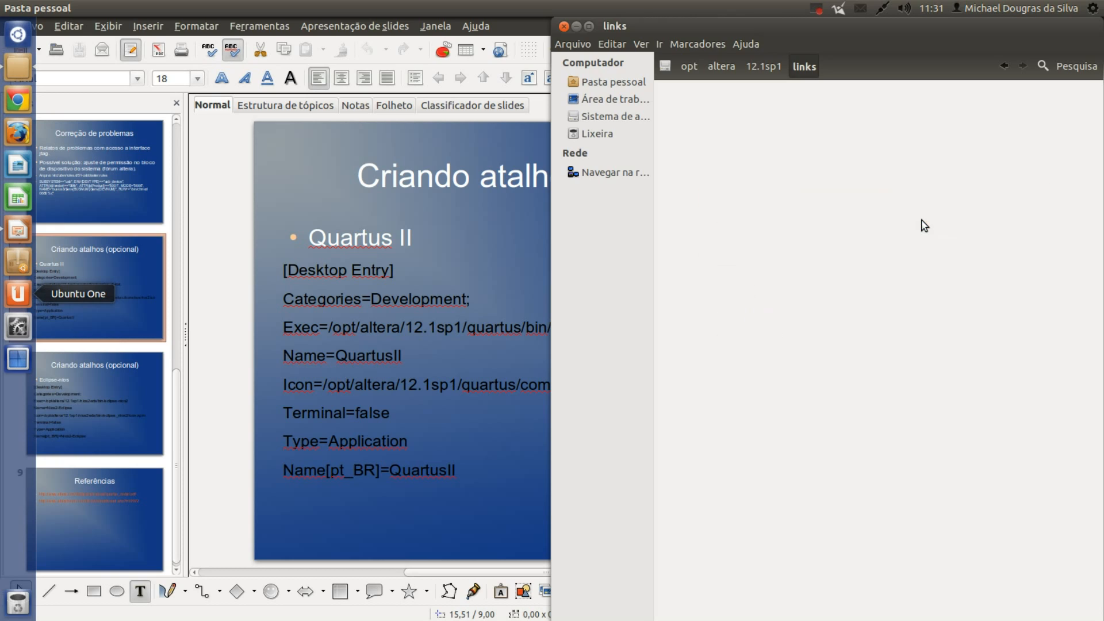
pyautogui.write('Quart')
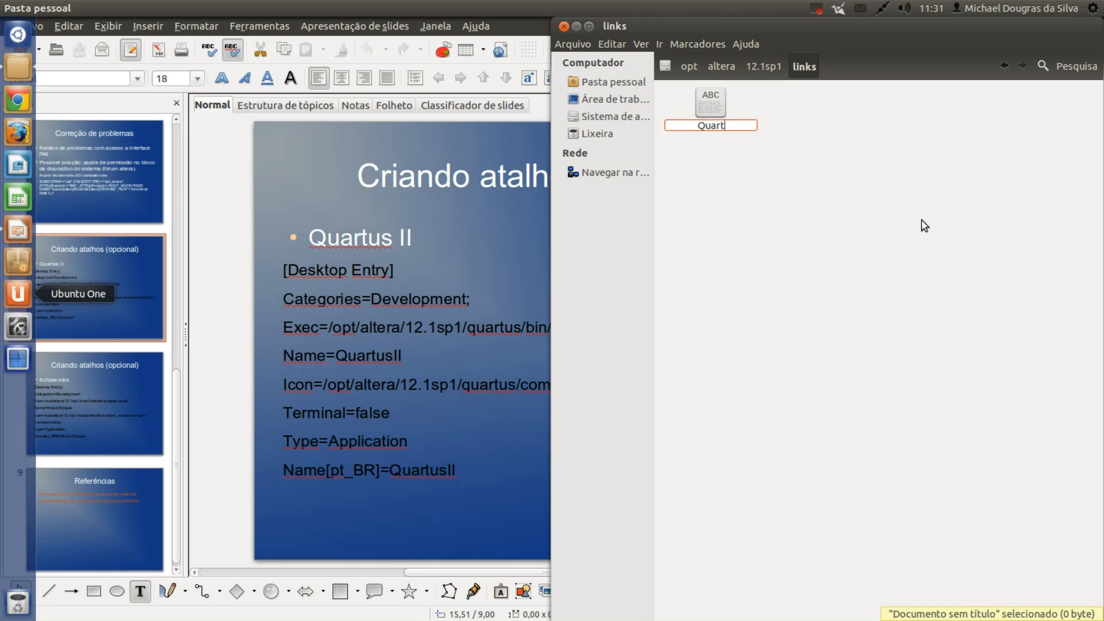
pyautogui.write('us2.txt')
pyautogui.press('Return')
# Create a second empty document named Eclipse-nios2.txt in the links folder.
pyautogui.rightClick(812, 235)
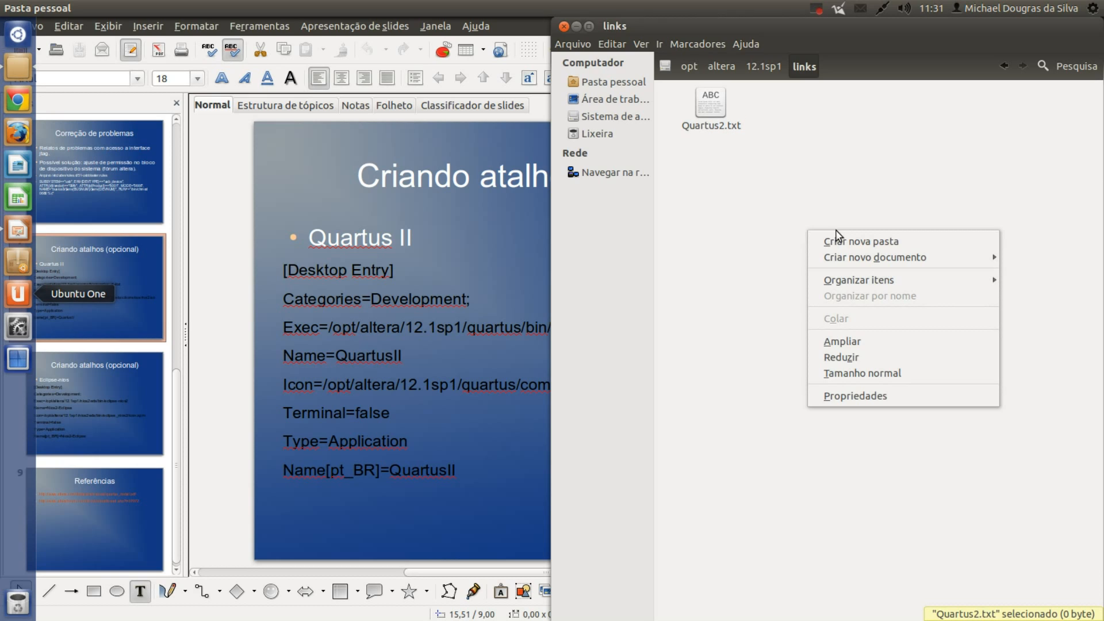
pyautogui.moveTo(845, 257)
pyautogui.click(698, 282)
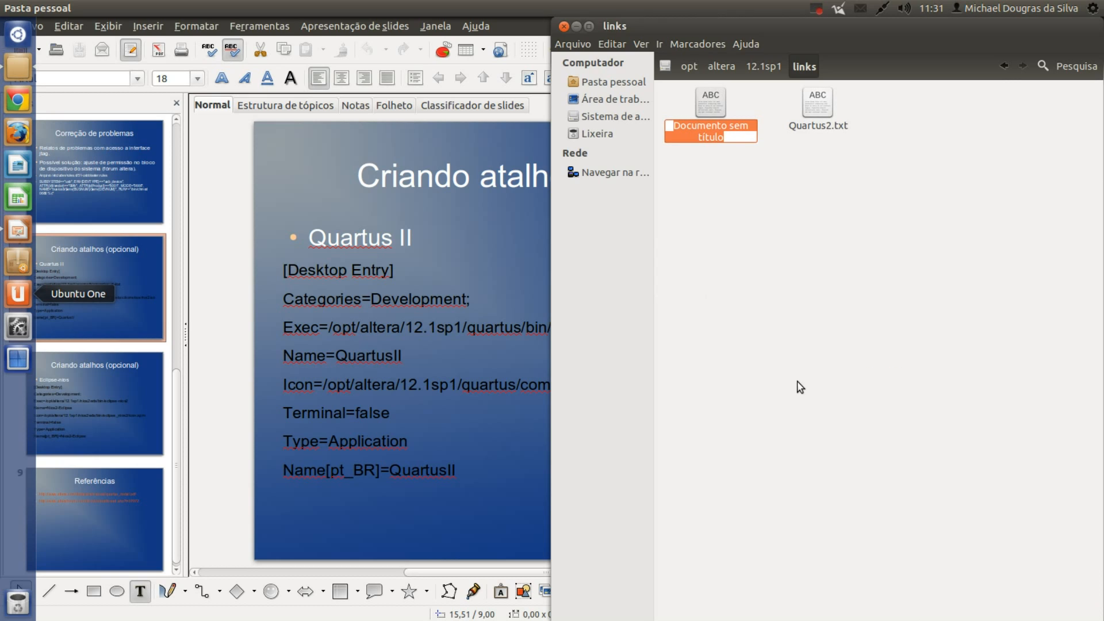
pyautogui.write('E')
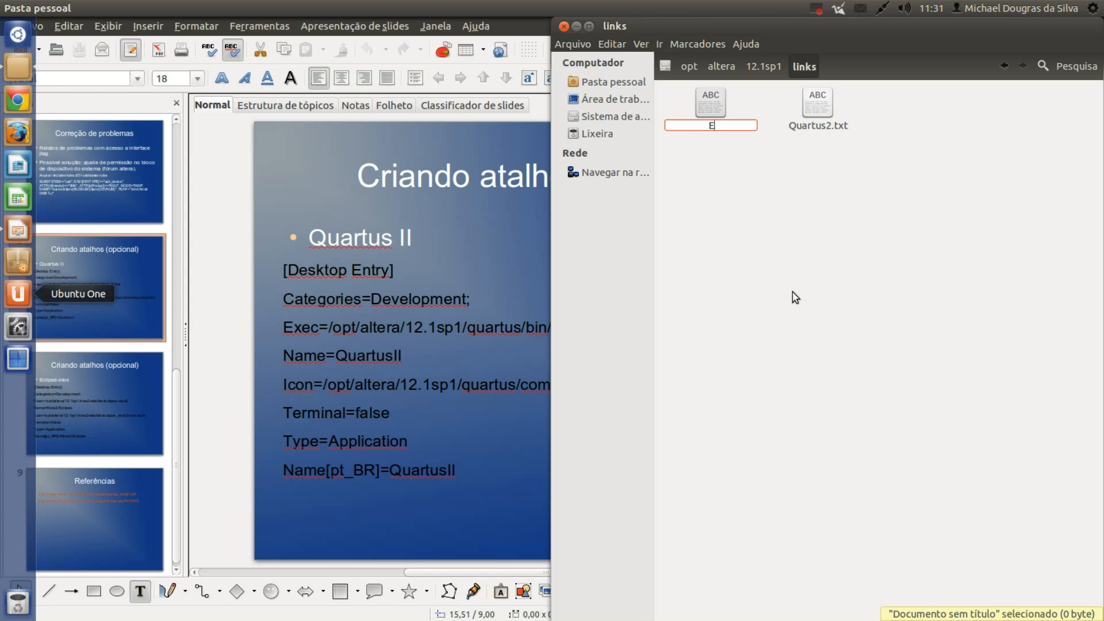
pyautogui.write('clipse-nios2.txt')
pyautogui.press('Return')
pyautogui.rightClick(771, 213)
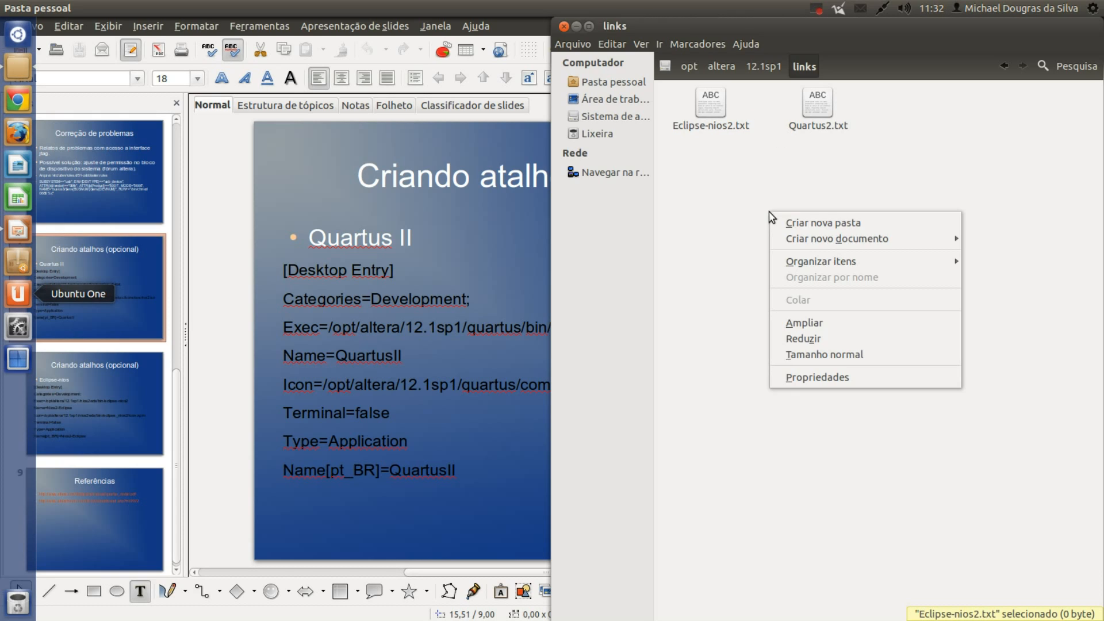
pyautogui.moveTo(819, 246)
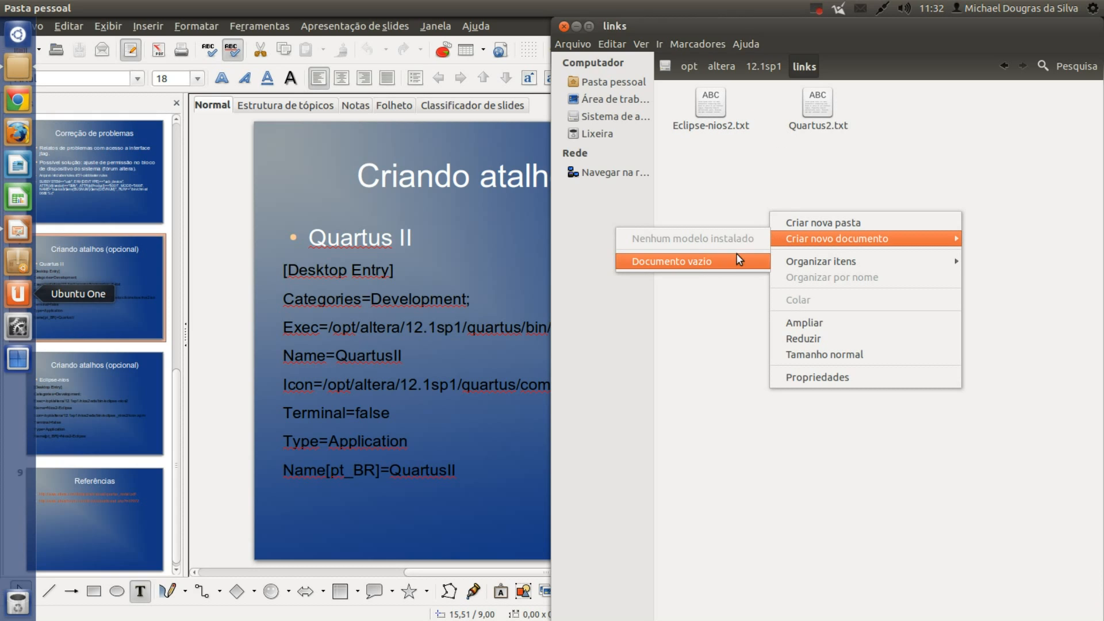
pyautogui.click(723, 167)
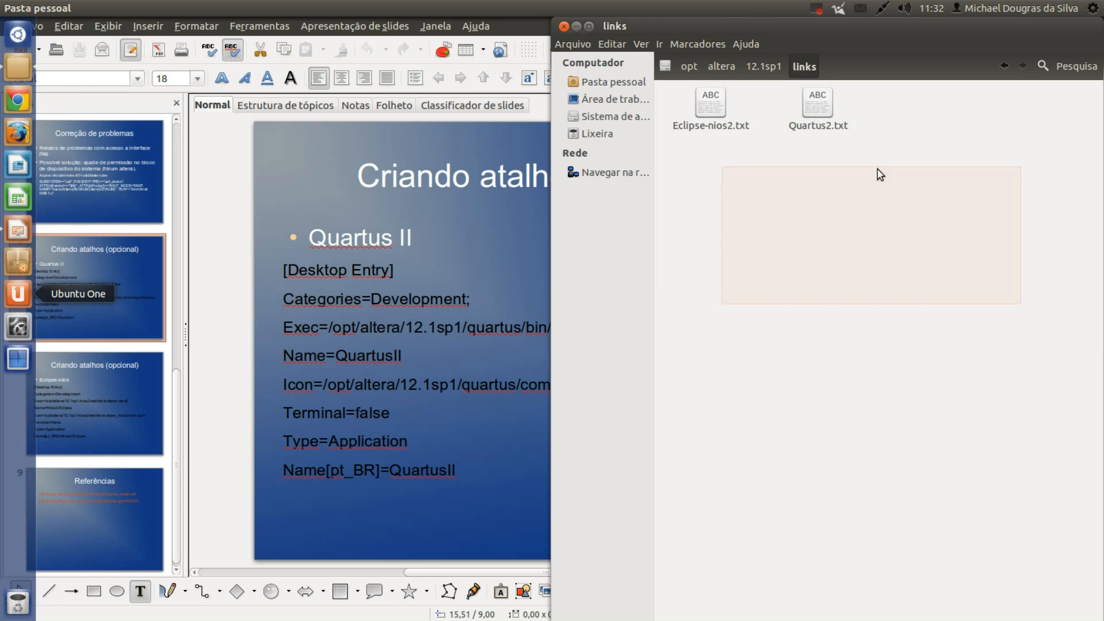
# Open Quartus2.txt and Eclipse-nios2.txt from the links folder in Geany, with its window maximized.
pyautogui.click(831, 131)
pyautogui.rightClick(830, 131)
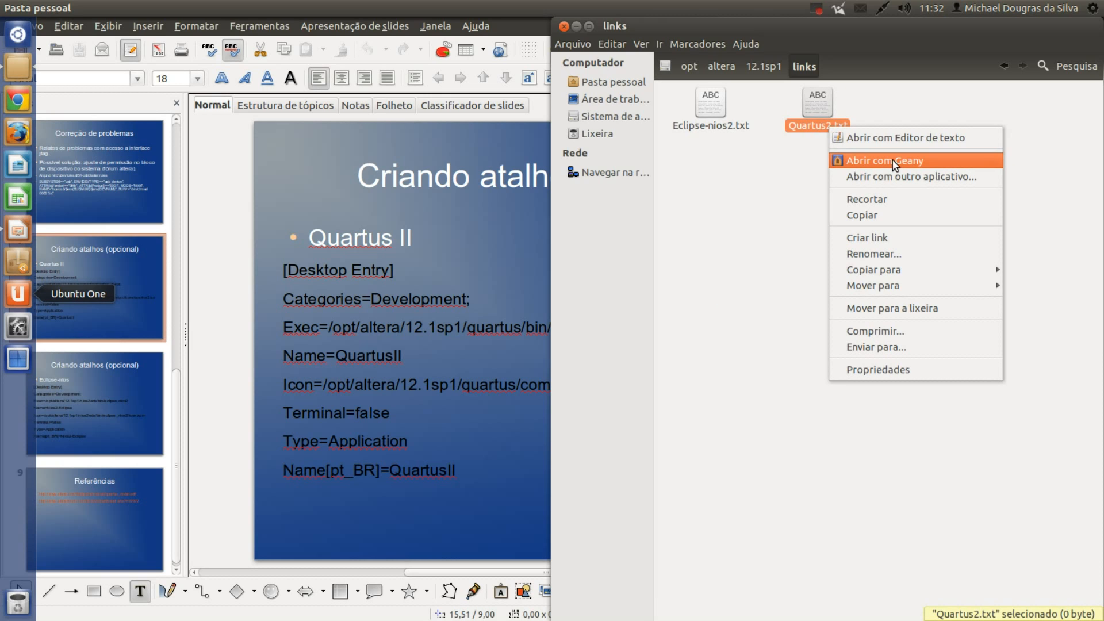
pyautogui.click(895, 162)
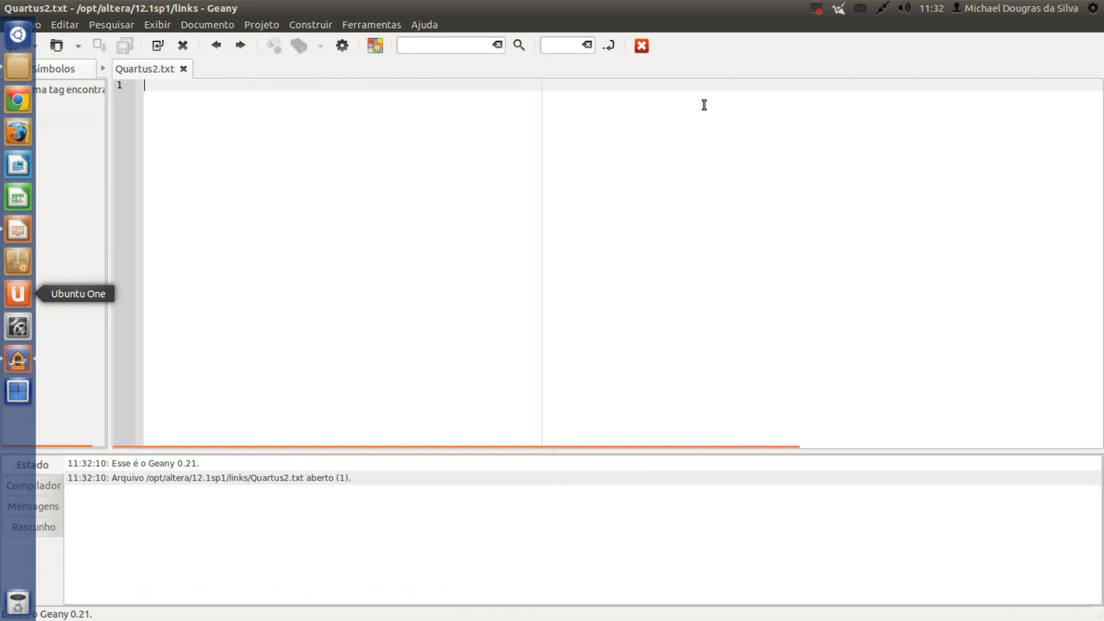
pyautogui.moveTo(616, 8); pyautogui.dragTo(602, 220)
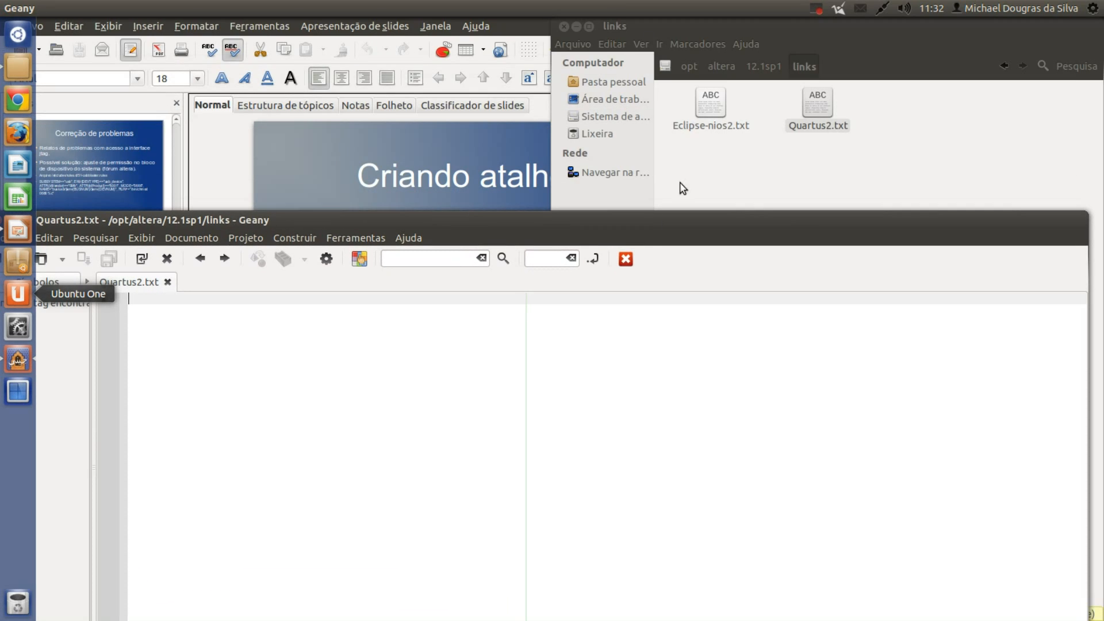
pyautogui.rightClick(712, 129)
pyautogui.click(748, 163)
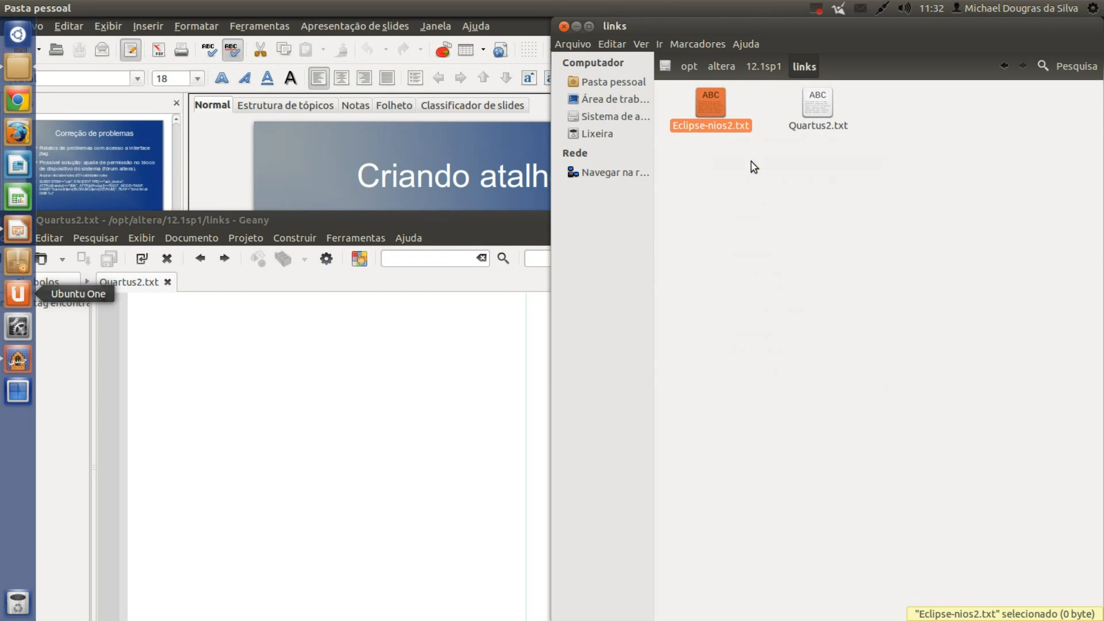
pyautogui.doubleClick(507, 219)
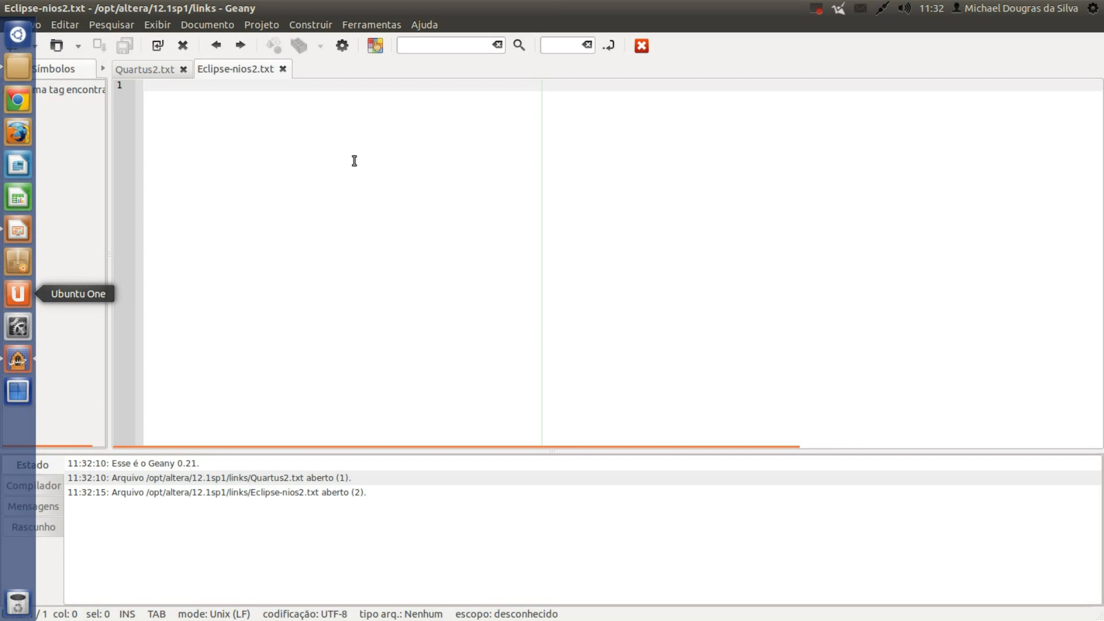
# Copy the lines from [Desktop Entry] to Name[pt_BR]=QuartusII on the Impress slide into Quartus2.txt in Geany, with enlarged editor text.
pyautogui.hotkey('alt', 'Tab')
pyautogui.hotkey('alt', 'Tab')
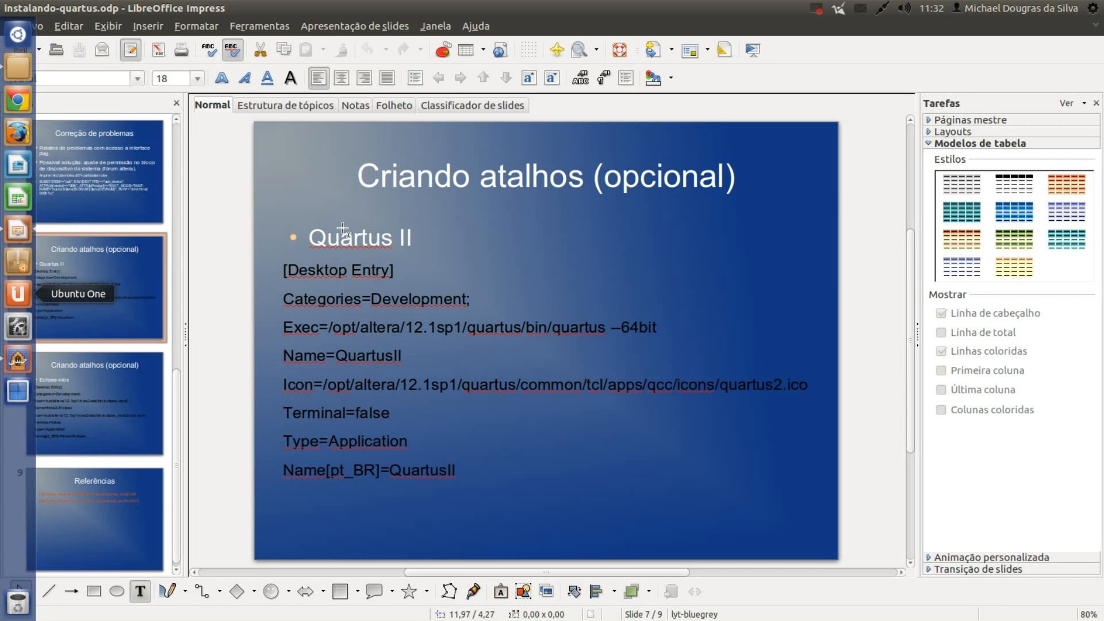
pyautogui.click(313, 273)
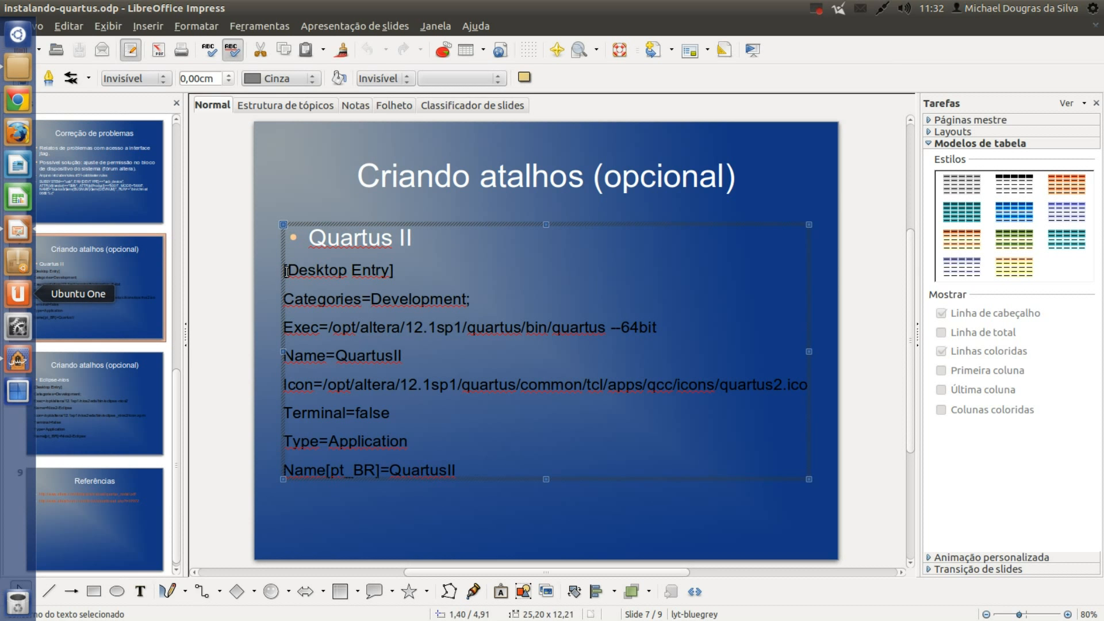
pyautogui.moveTo(286, 270); pyautogui.dragTo(488, 478)
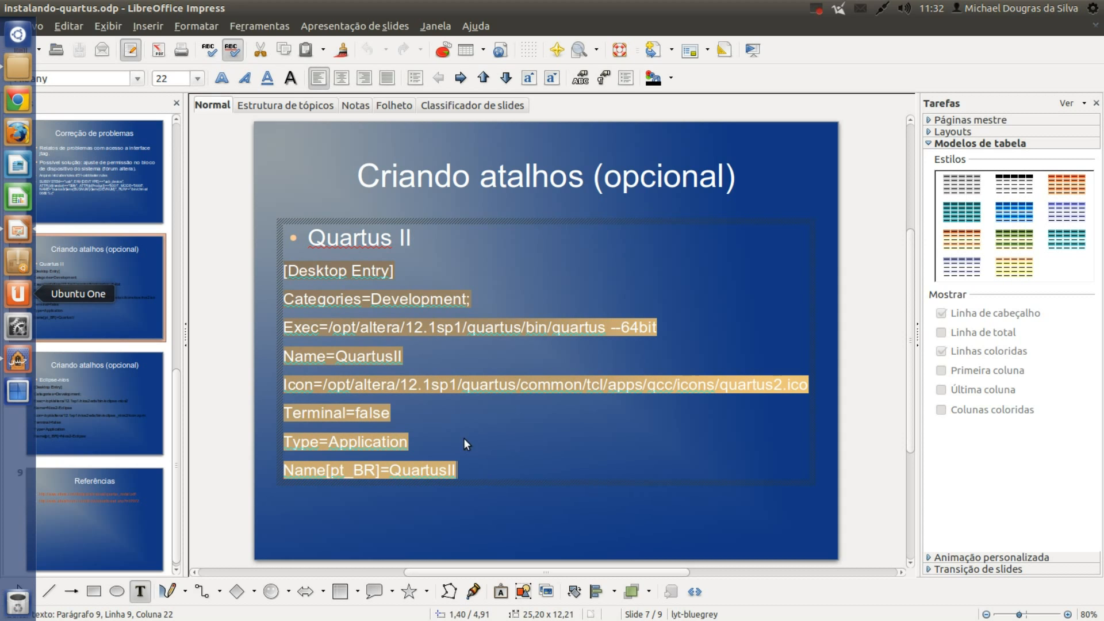
pyautogui.hotkey('alt', 'Tab')
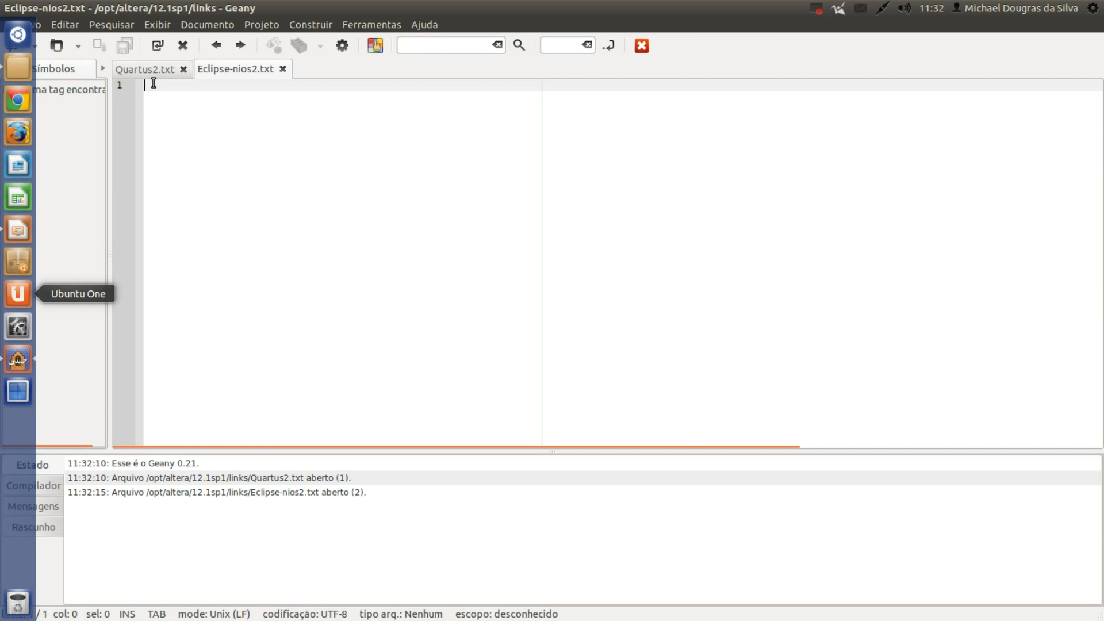
pyautogui.hotkey('ctrl', 'pageup')
pyautogui.keyDown('ctrl'); pyautogui.scroll(4, 331, 238); pyautogui.keyUp('ctrl')
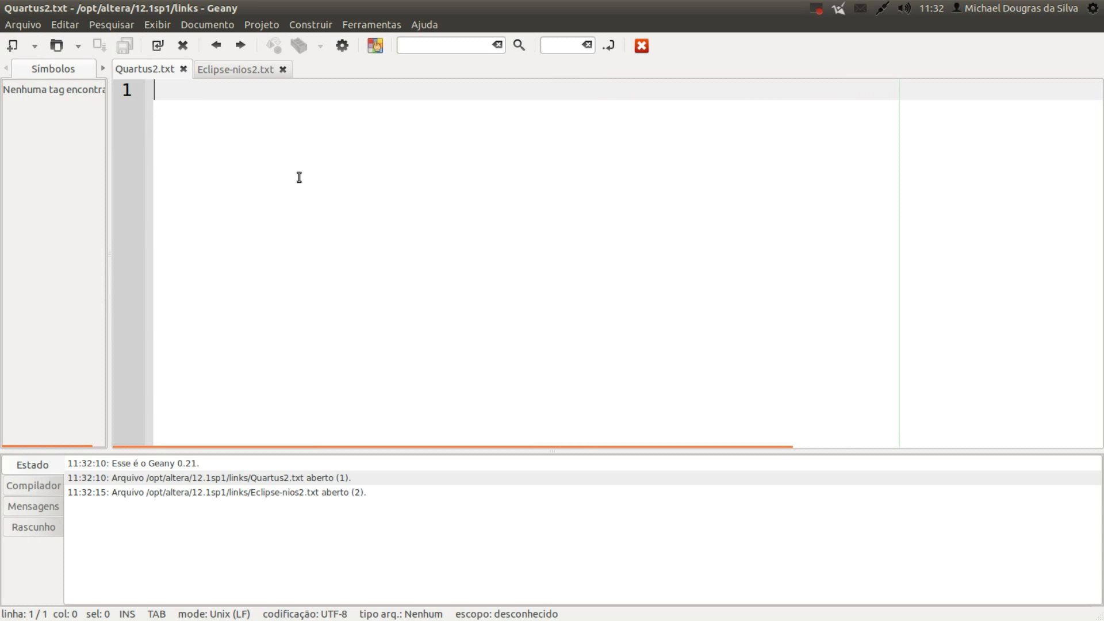
pyautogui.write('[Desktop Entry] Categories=Development; Exec=/opt/altera/12.1sp1/quartus/bin/quartus --64bit Name=QuartusII Icon=/opt/altera/12.1sp1/quartus/common/tcl/apps/qcc/icons/quartus2.ico Terminal=false Type=Application Name[pt_BR]=QuartusII')
# Examine the [Desktop Entry] header and the Categories=Development; line in Quartus2.txt.
pyautogui.hotkey('ctrl', 'Home')
pyautogui.press('Right')
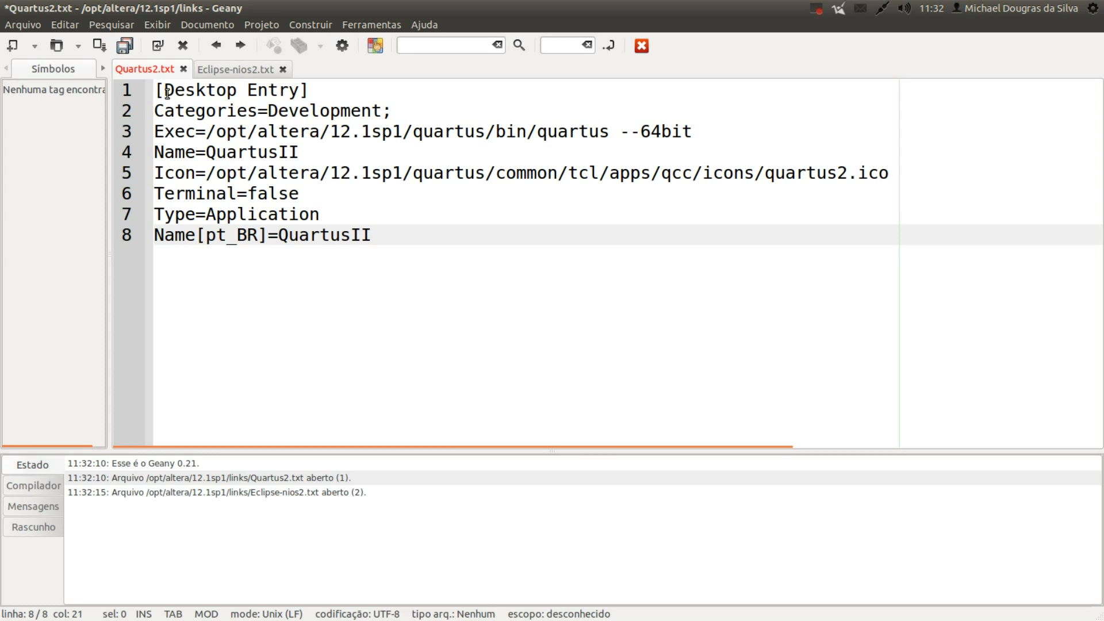
pyautogui.moveTo(318, 91)
pyautogui.mouseDown()
pyautogui.moveTo(157, 91)
pyautogui.moveTo(334, 93)
pyautogui.mouseUp()
pyautogui.click(436, 201)
pyautogui.click(405, 235)
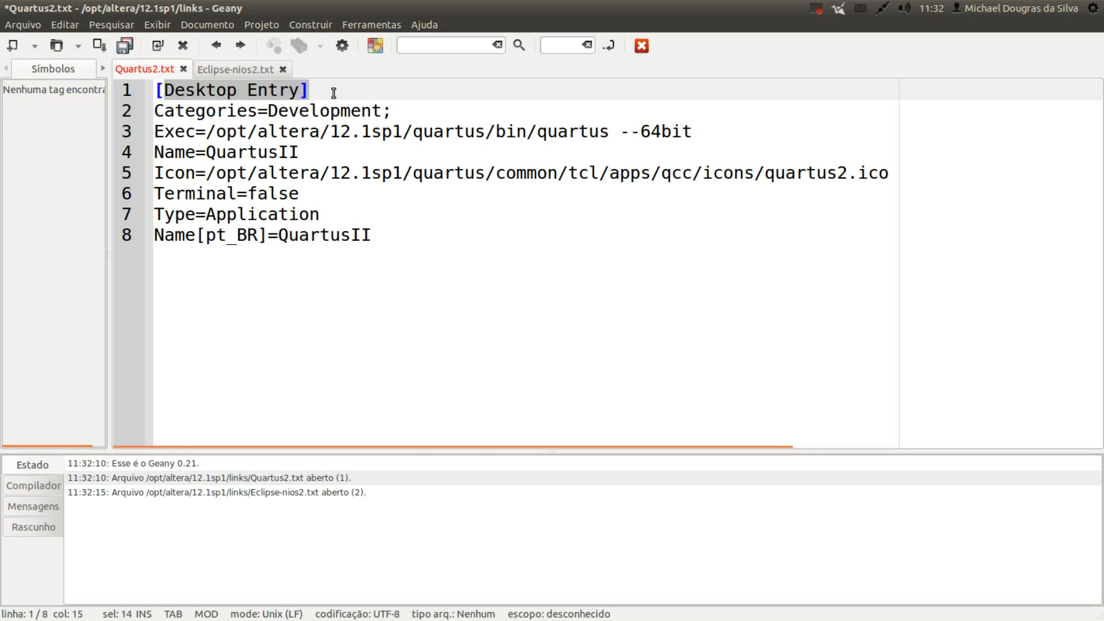
pyautogui.click(333, 93)
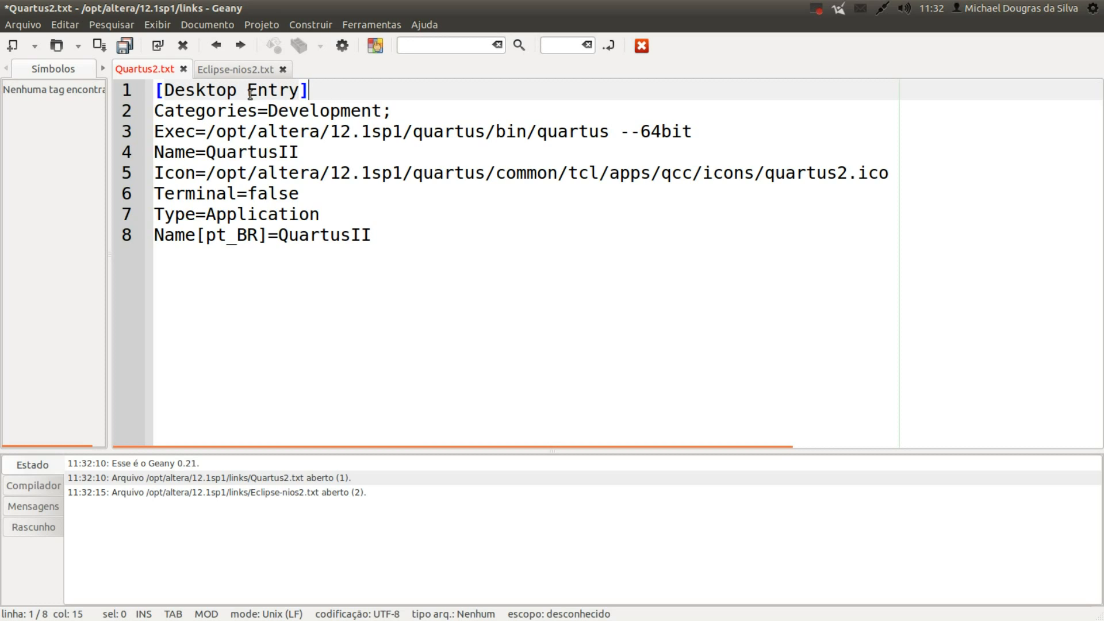
pyautogui.moveTo(311, 91); pyautogui.dragTo(360, 125)
pyautogui.click(226, 132)
pyautogui.click(391, 114)
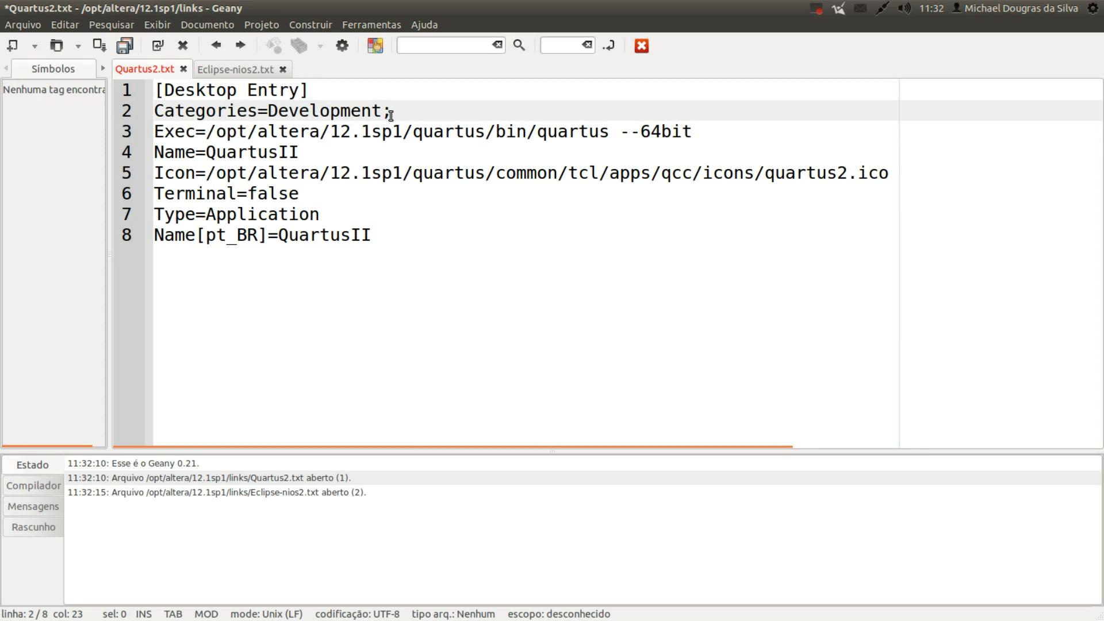
pyautogui.moveTo(278, 112); pyautogui.dragTo(360, 119)
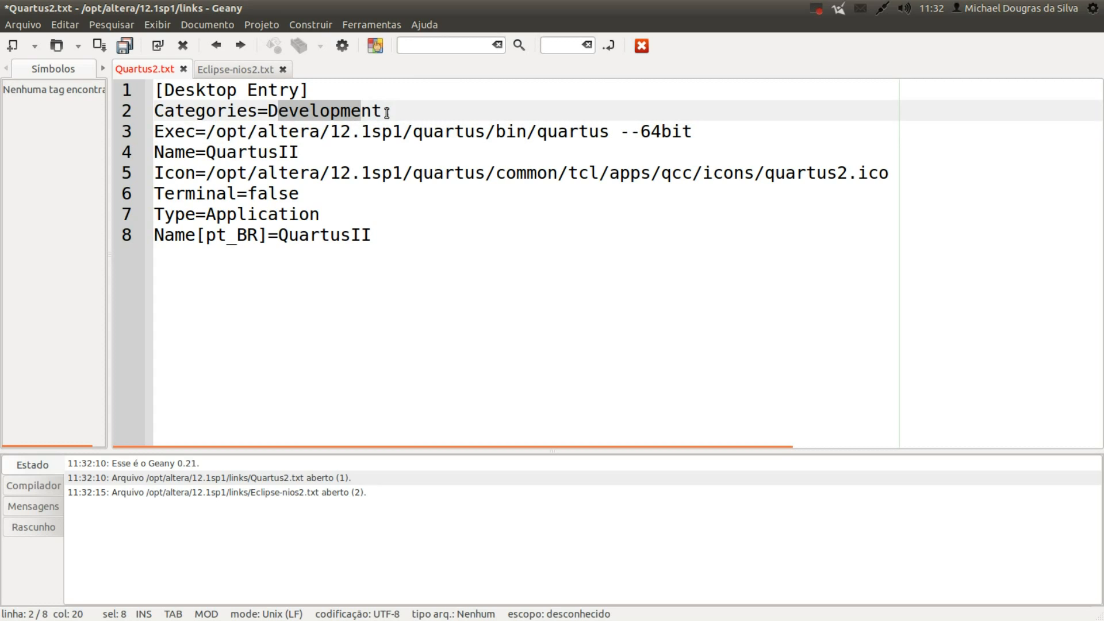
pyautogui.click(385, 113)
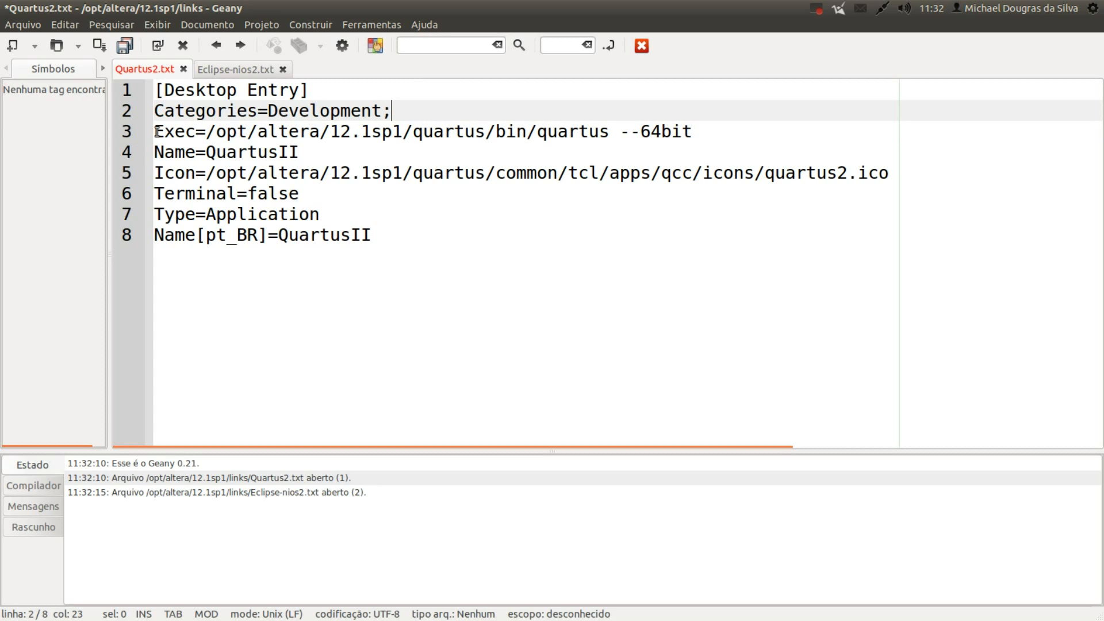
# Examine the Exec line in Quartus2.txt, including the executable path and the --64bit option.
pyautogui.moveTo(155, 133); pyautogui.dragTo(707, 140)
pyautogui.click(213, 133)
pyautogui.click(636, 132)
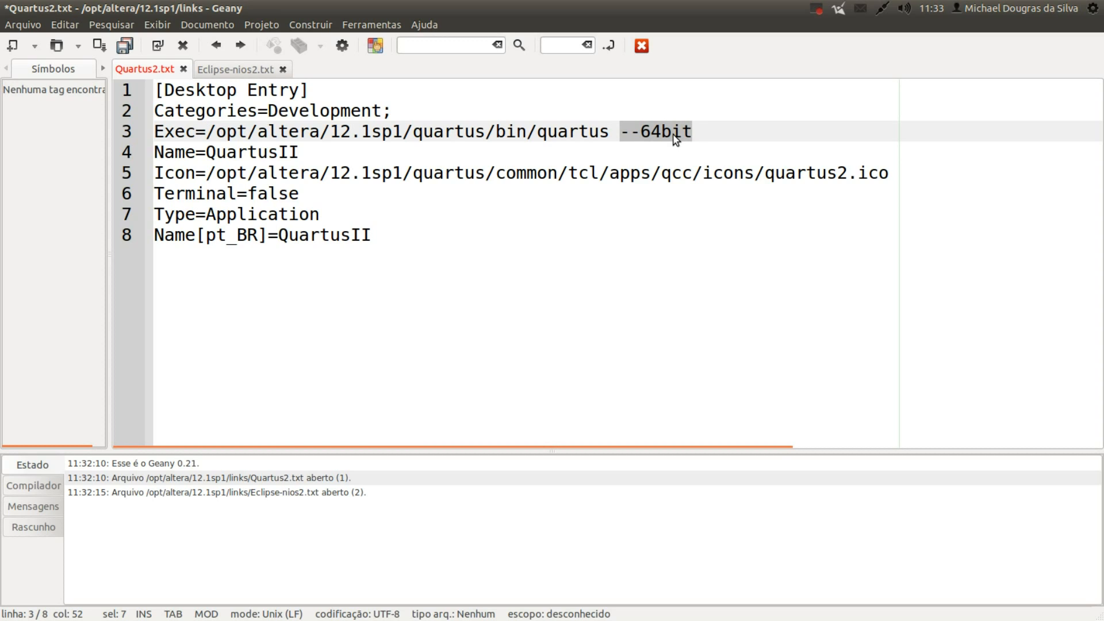
pyautogui.click(619, 132)
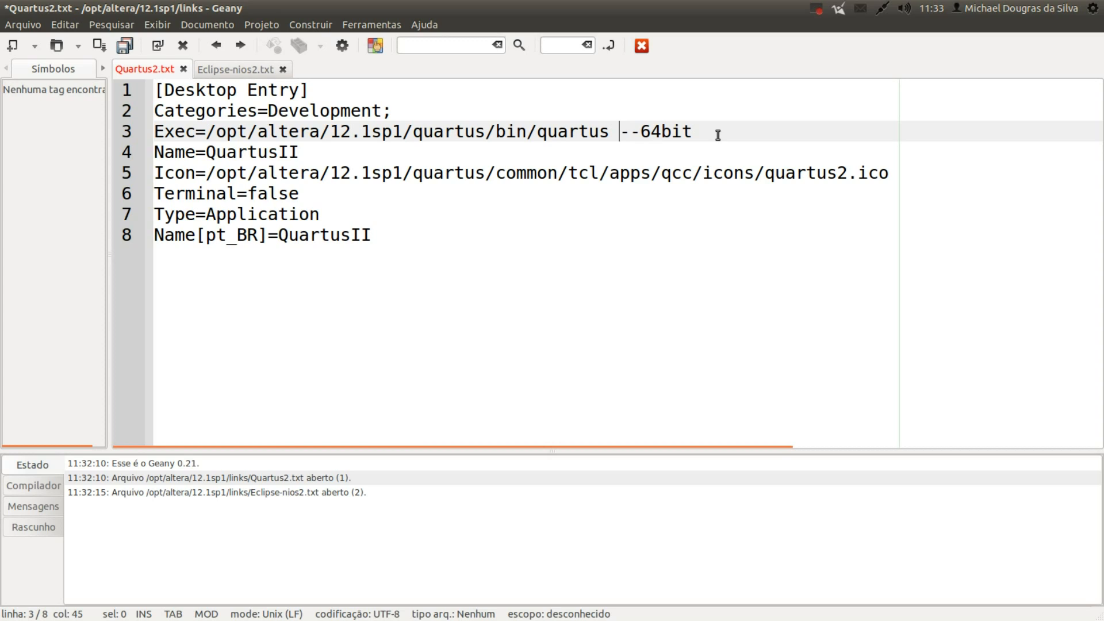
# Try removing the --64bit option from the Exec line, undo the deletion, and highlight the executable name quartus.
pyautogui.moveTo(718, 135); pyautogui.dragTo(609, 128)
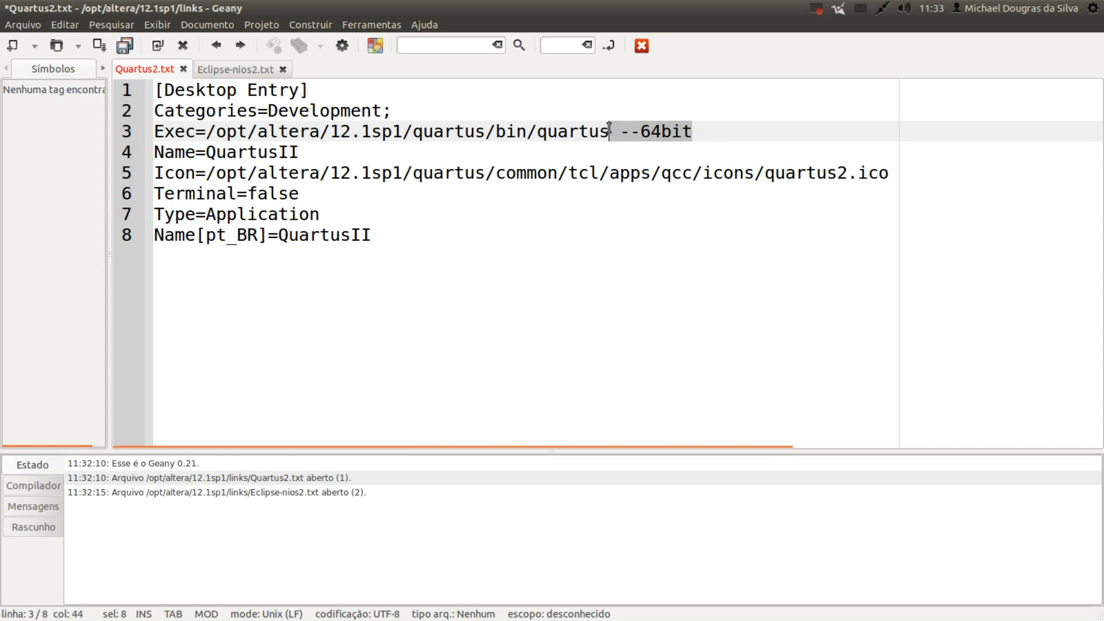
pyautogui.press('Delete')
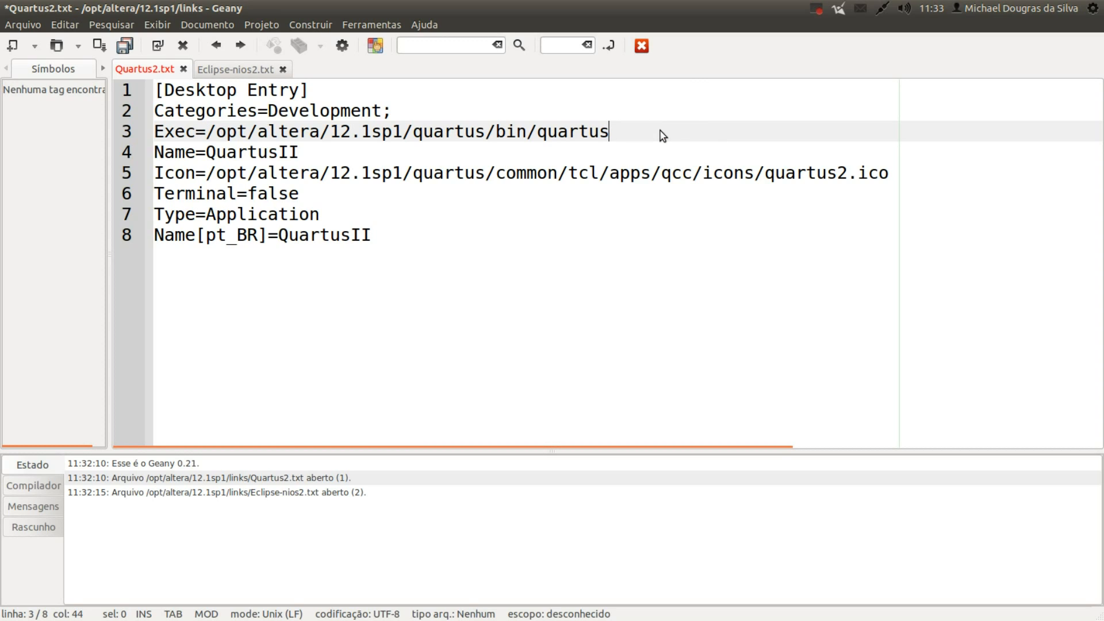
pyautogui.hotkey('ctrl', 'z')
pyautogui.moveTo(537, 133); pyautogui.dragTo(605, 134)
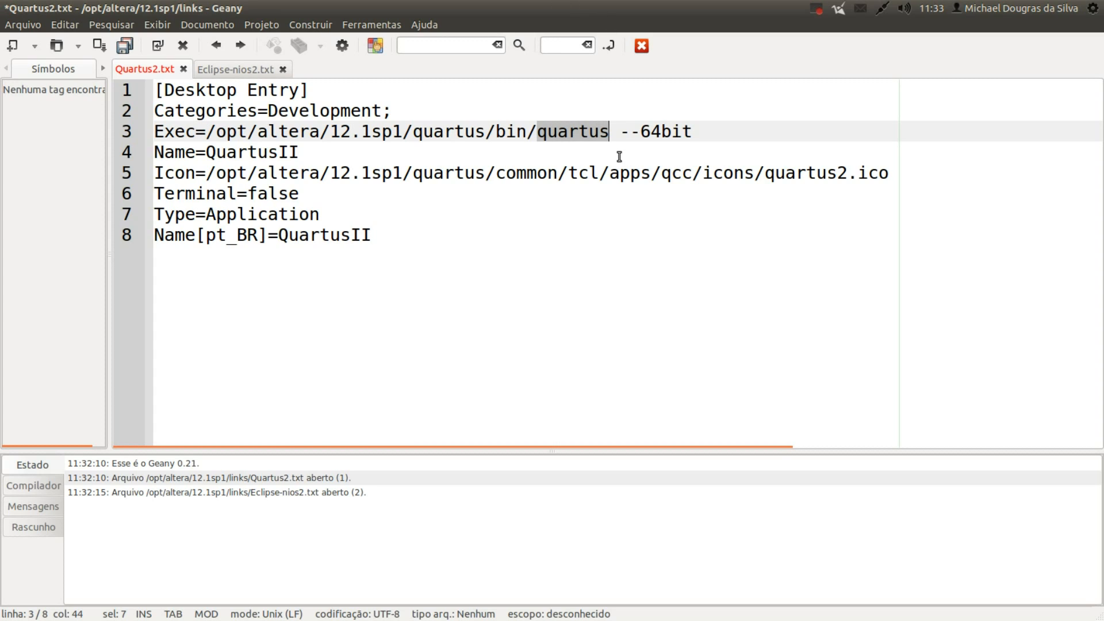
# Examine the --64bit option, the Name line and the full Icon path in Quartus2.txt.
pyautogui.click(636, 136)
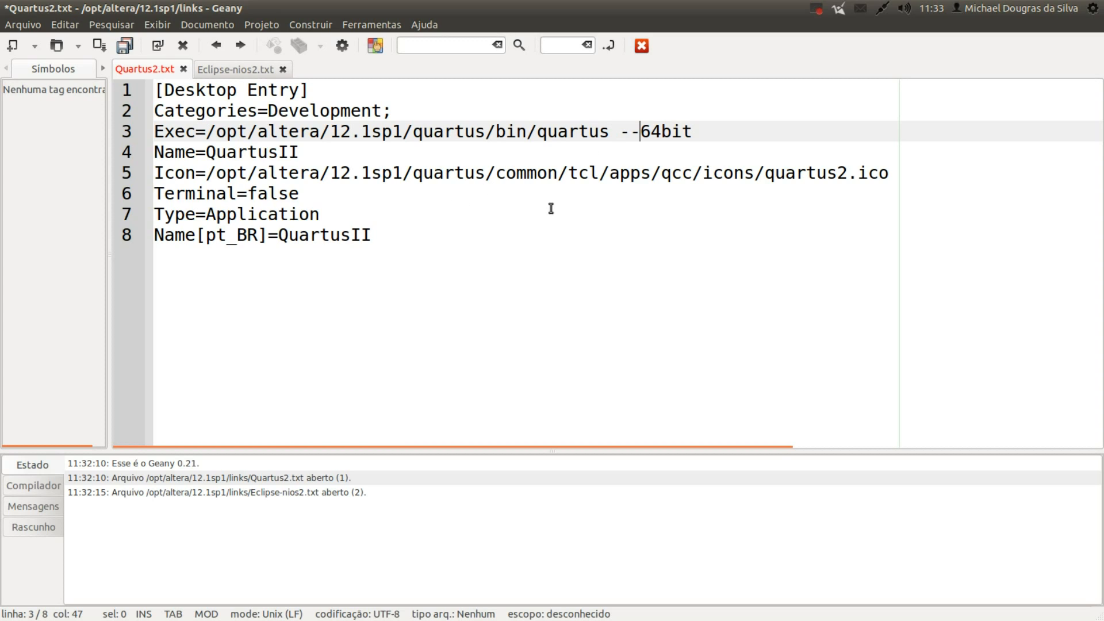
pyautogui.moveTo(619, 134); pyautogui.dragTo(685, 126)
pyautogui.click(708, 129)
pyautogui.doubleClick(169, 153)
pyautogui.click(254, 152)
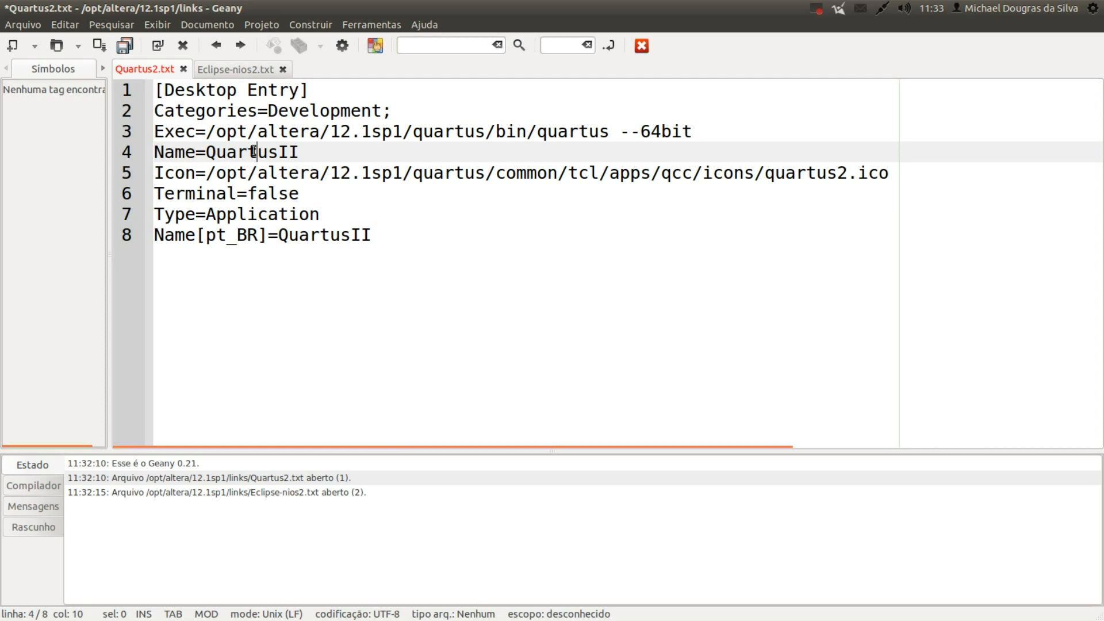
pyautogui.click(174, 175)
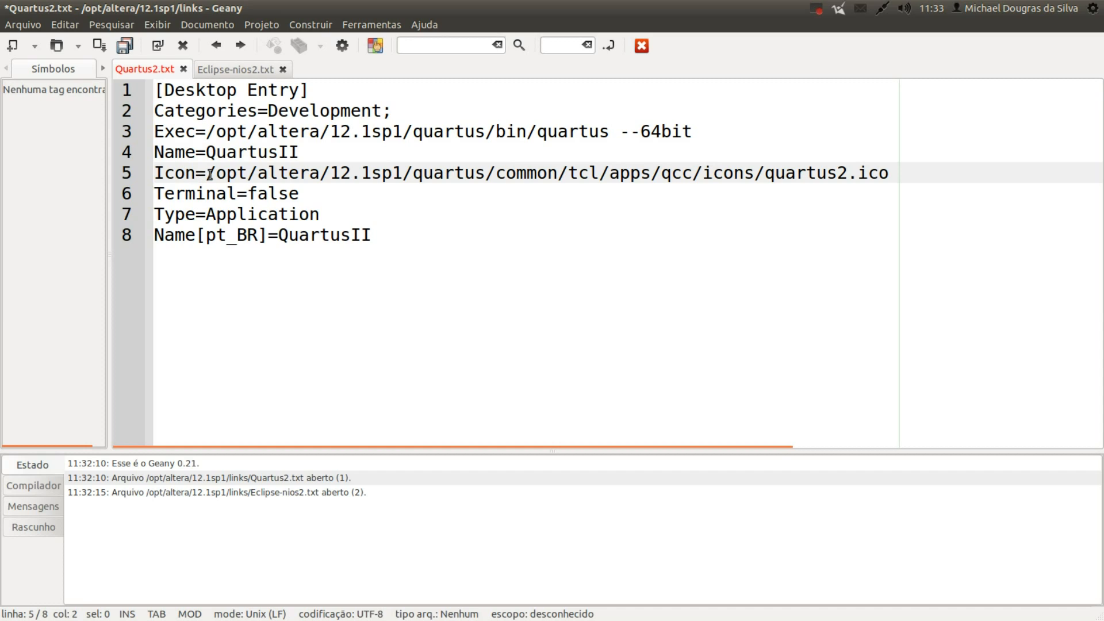
pyautogui.moveTo(210, 175); pyautogui.dragTo(897, 169)
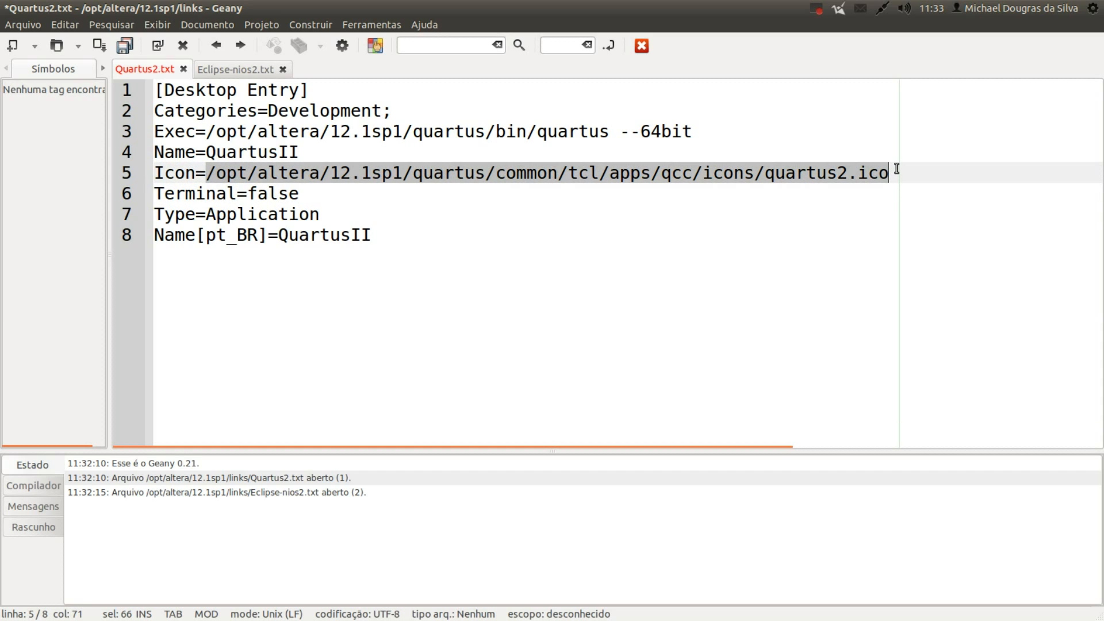
pyautogui.click(278, 174)
# Review the Terminal, Type and Name[pt_BR] lines in Quartus2.txt and save the file.
pyautogui.click(249, 190)
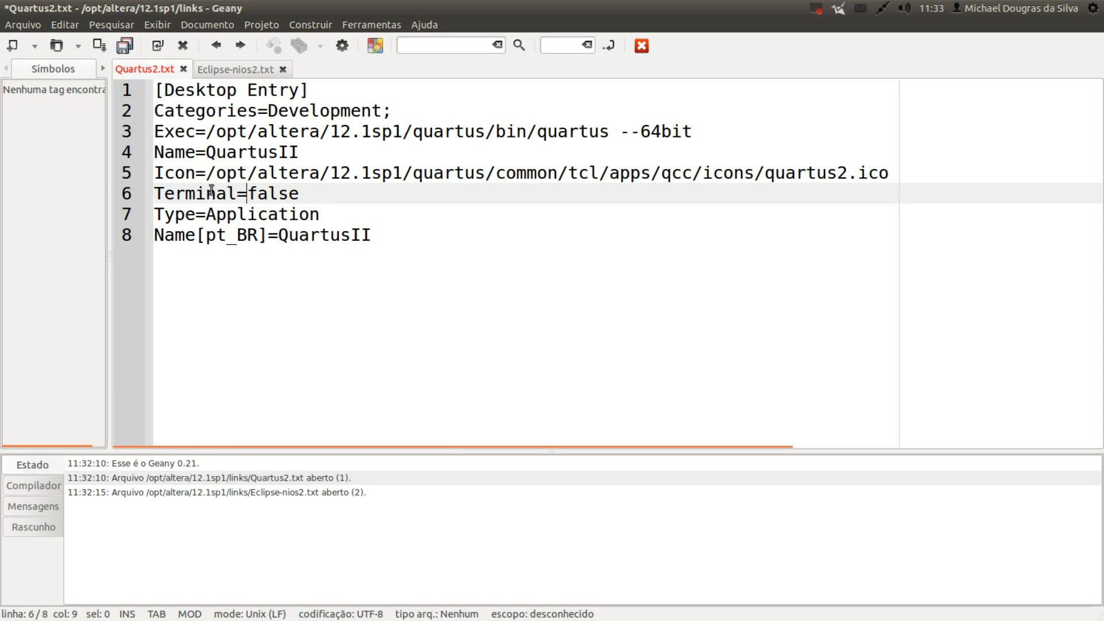
pyautogui.click(174, 194)
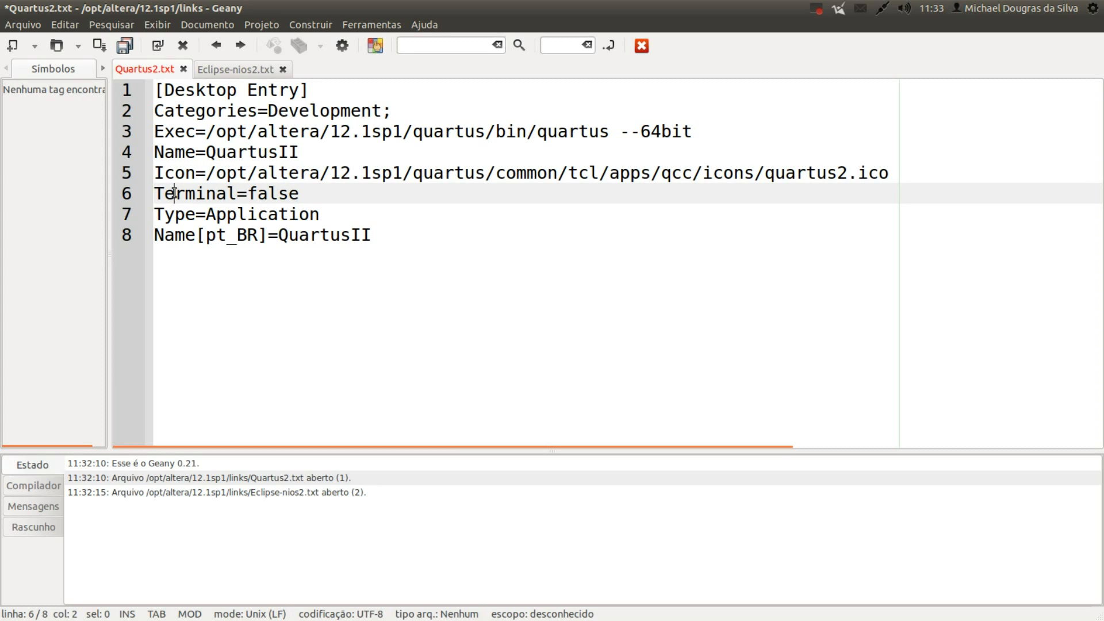
pyautogui.click(268, 194)
pyautogui.click(196, 193)
pyautogui.press('End')
pyautogui.click(176, 215)
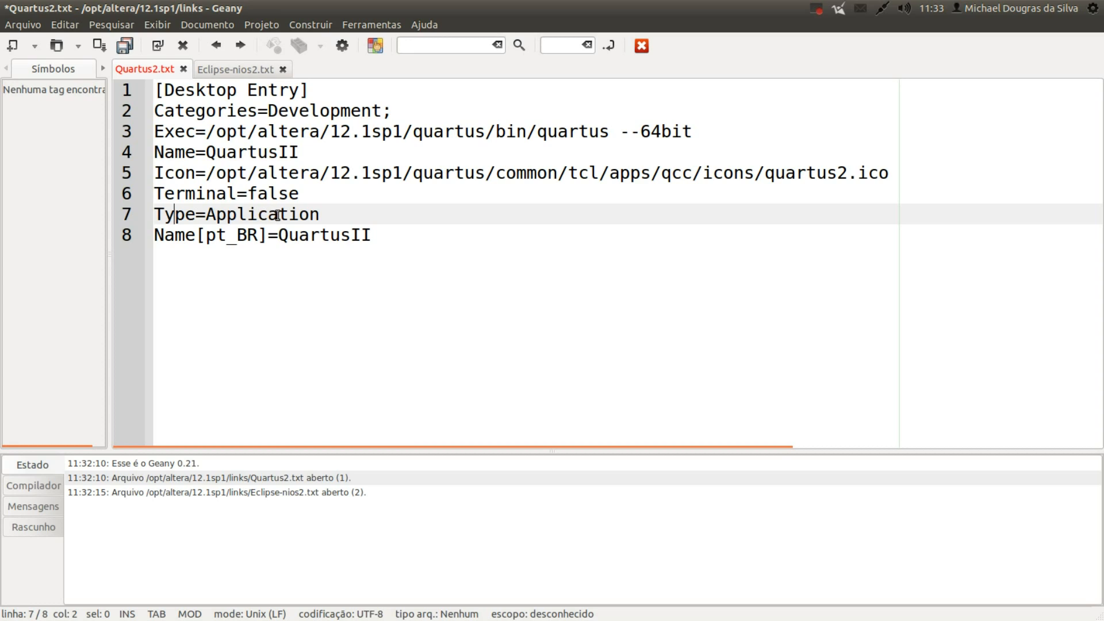
pyautogui.click(183, 237)
pyautogui.moveTo(217, 236); pyautogui.dragTo(243, 234)
pyautogui.click(282, 233)
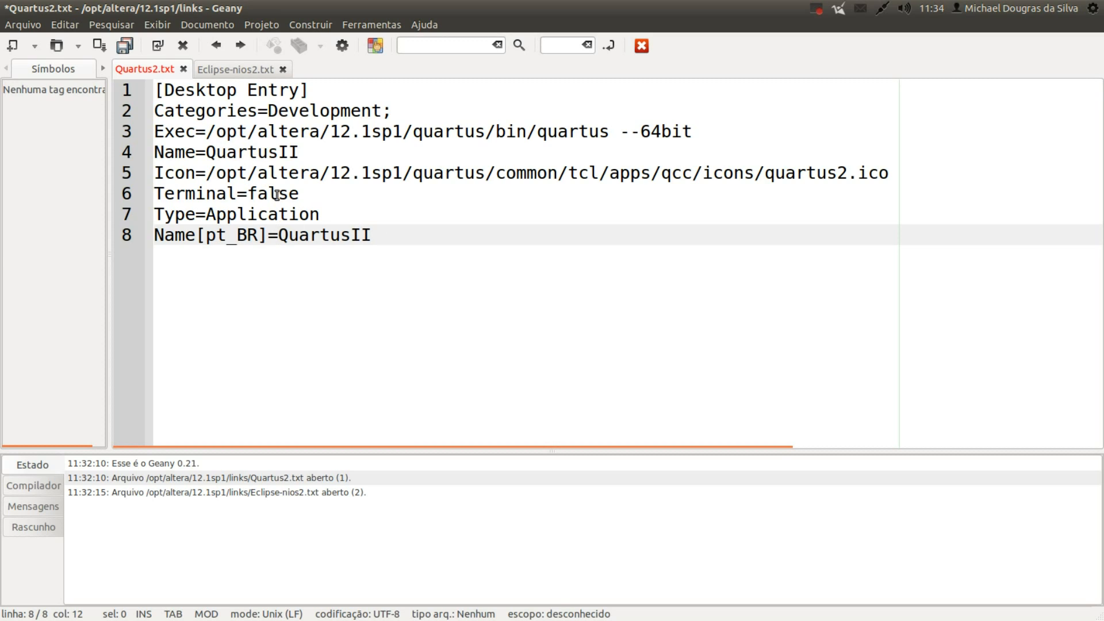
pyautogui.click(126, 46)
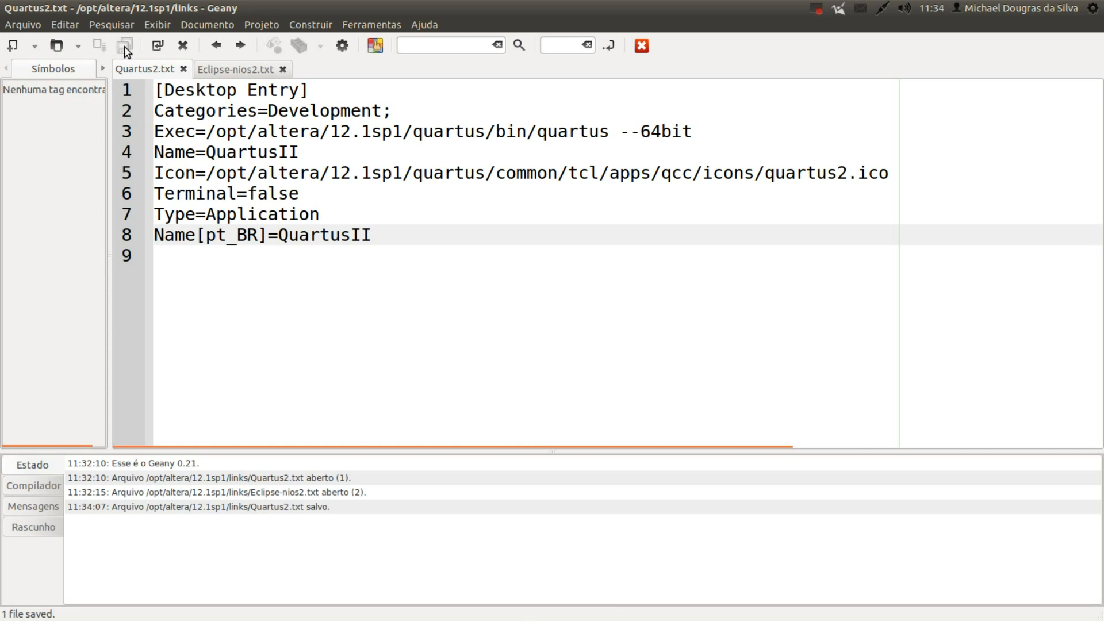
# Copy the lines from [Desktop Entry] to Name[pt_BR]=Nios2-Eclipse on the Impress Eclipse-nios slide into Eclipse-nios2.txt in Geany, with enlarged editor text.
pyautogui.click(236, 69)
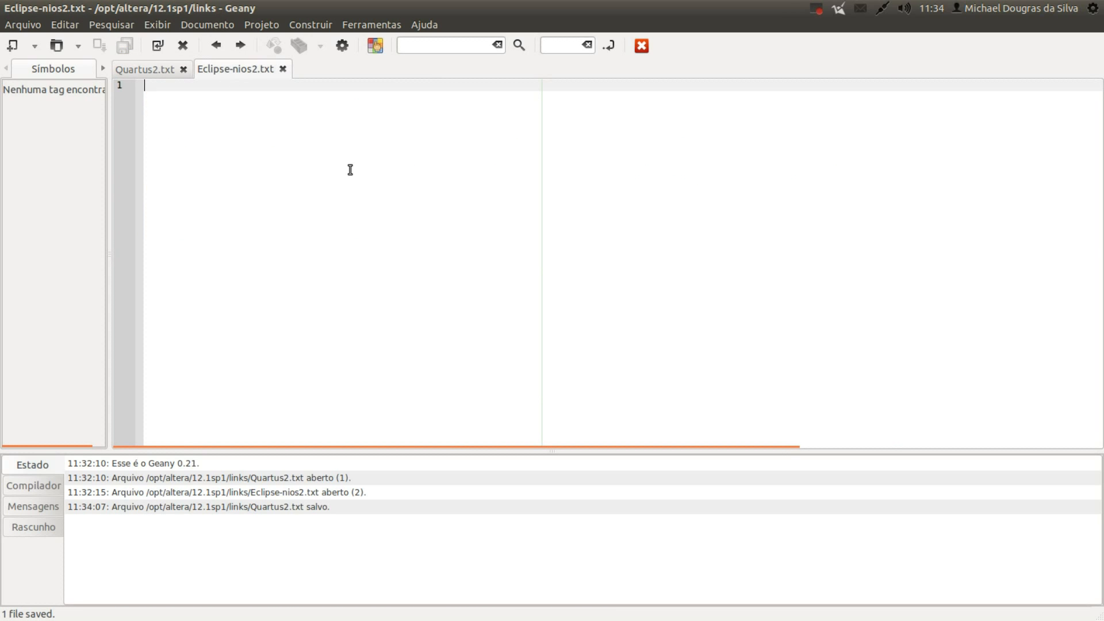
pyautogui.hotkey('alt', 'Tab')
pyautogui.hotkey('alt', 'Tab')
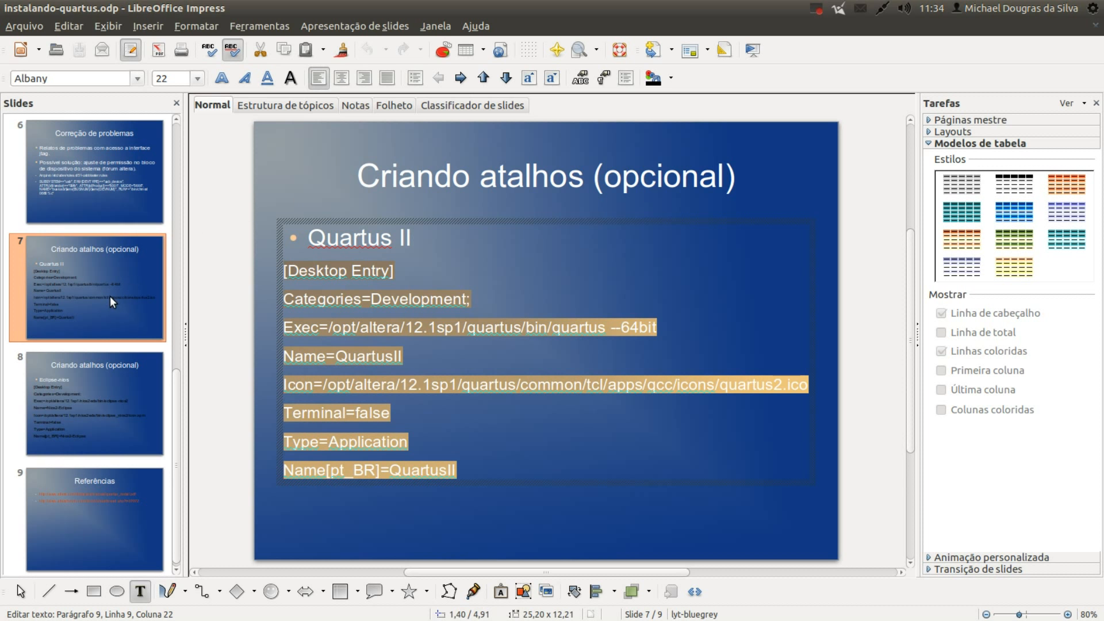
pyautogui.click(84, 389)
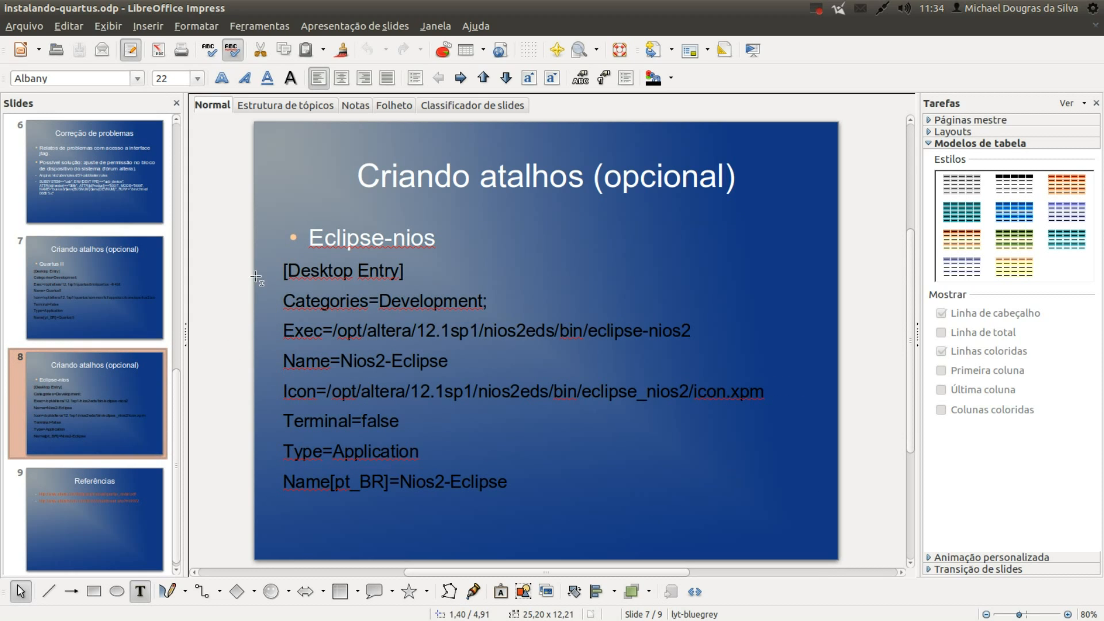
pyautogui.click(287, 272)
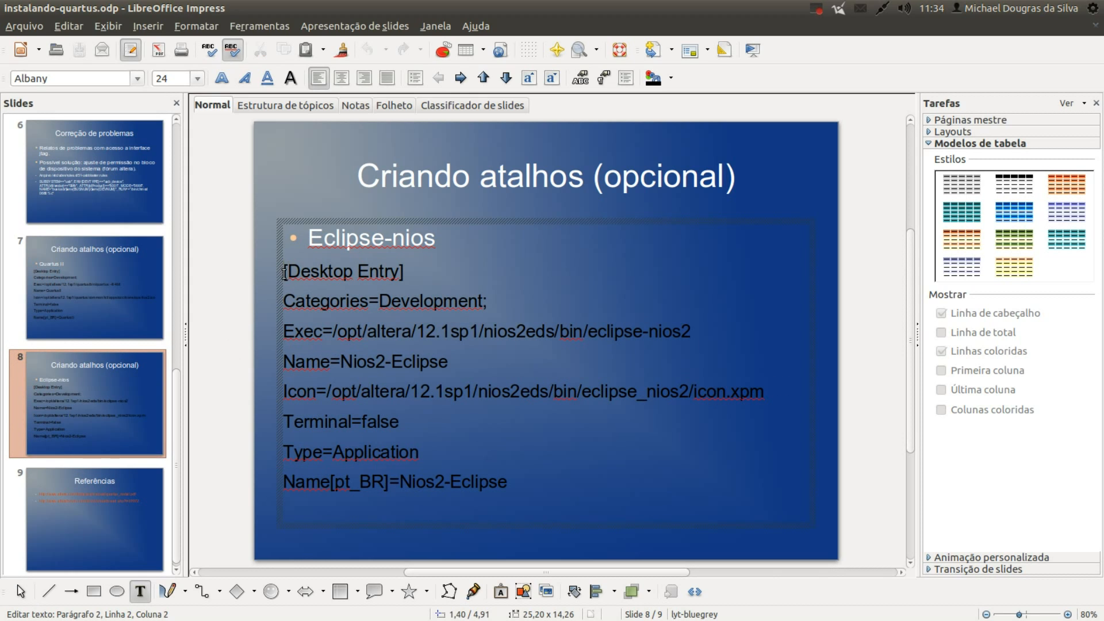
pyautogui.moveTo(284, 273); pyautogui.dragTo(521, 513)
pyautogui.hotkey('ctrl', 'c')
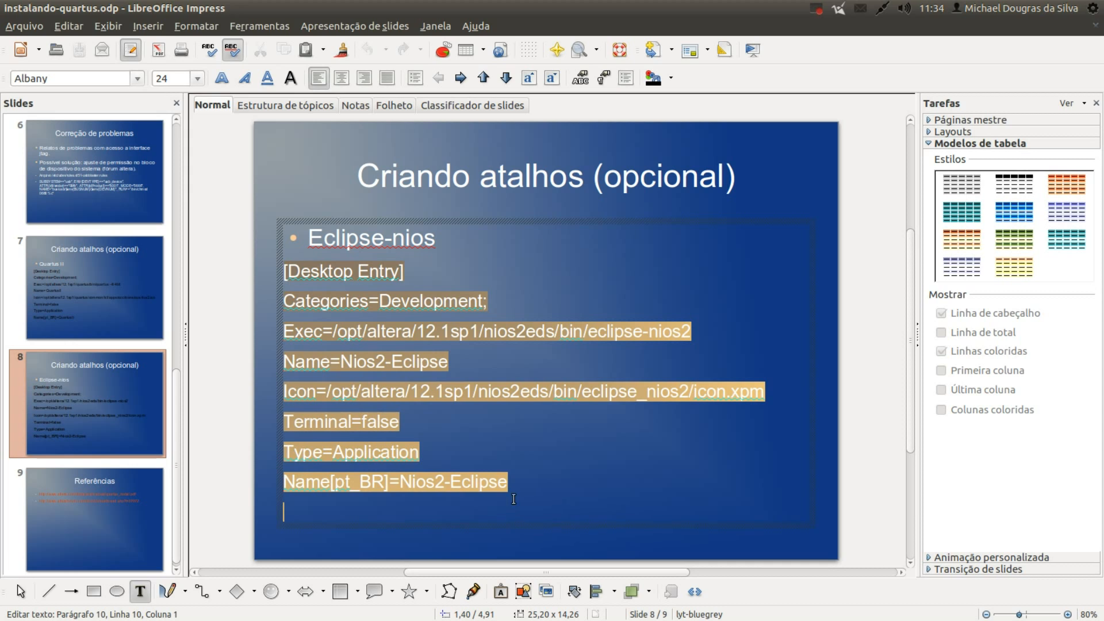
pyautogui.hotkey('alt', 'Tab')
pyautogui.rightClick(298, 211)
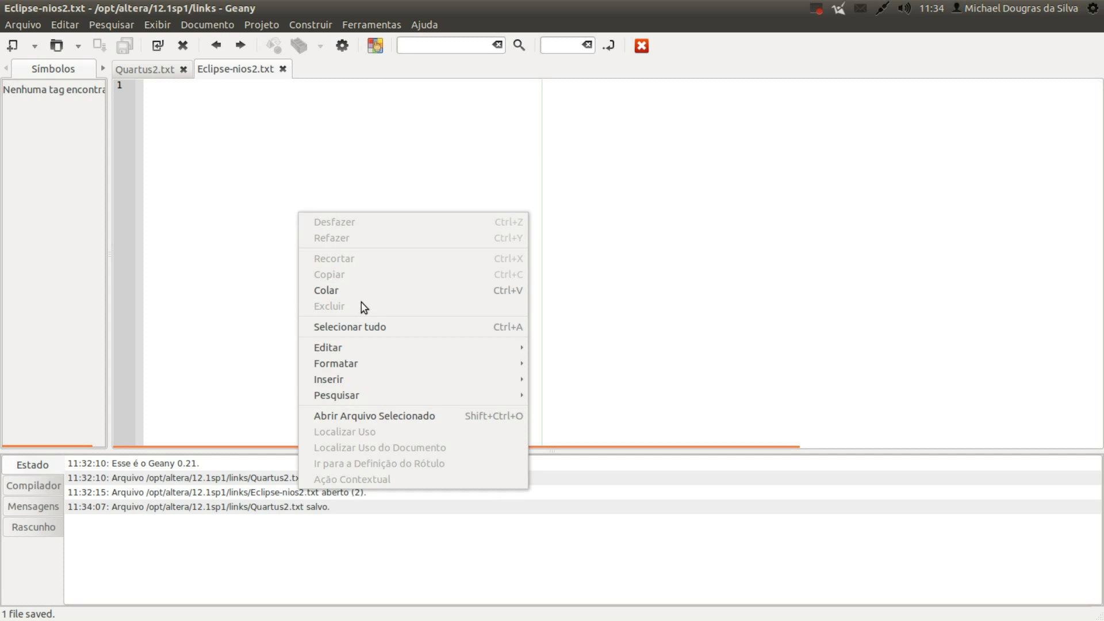
pyautogui.click(345, 290)
pyautogui.keyDown('ctrl'); pyautogui.scroll(4, 291, 259); pyautogui.keyUp('ctrl')
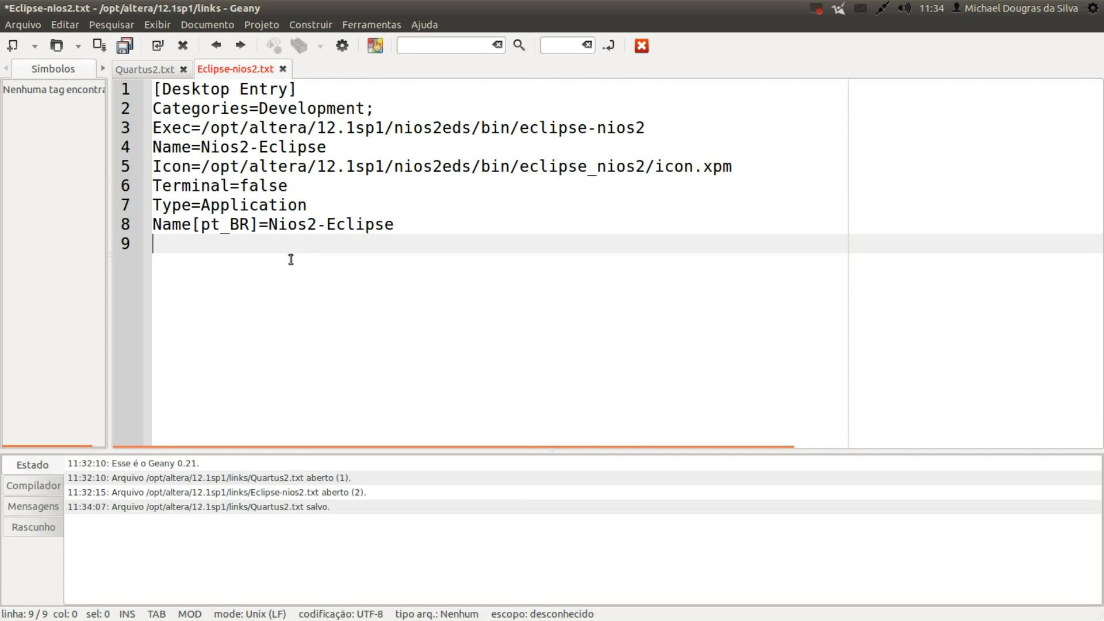
pyautogui.keyDown('ctrl'); pyautogui.scroll(1, 291, 259); pyautogui.keyUp('ctrl')
# Examine the Exec path, Name, Icon path and Name[pt_BR] entries in Eclipse-nios2.txt.
pyautogui.moveTo(202, 132); pyautogui.dragTo(669, 133)
pyautogui.click(685, 127)
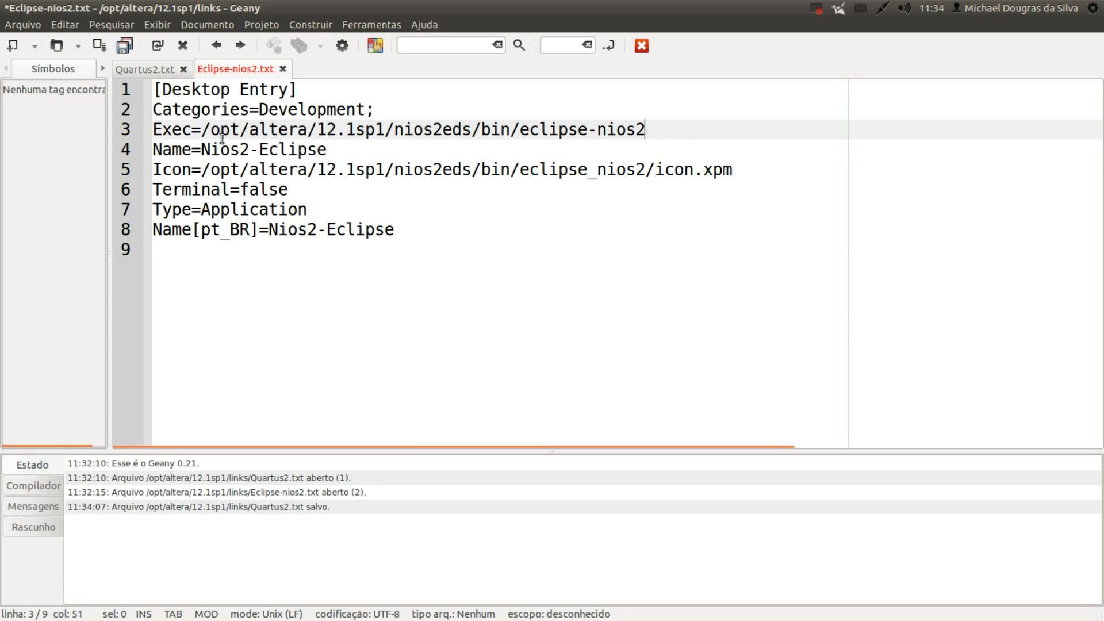
pyautogui.moveTo(201, 149); pyautogui.dragTo(356, 145)
pyautogui.click(397, 145)
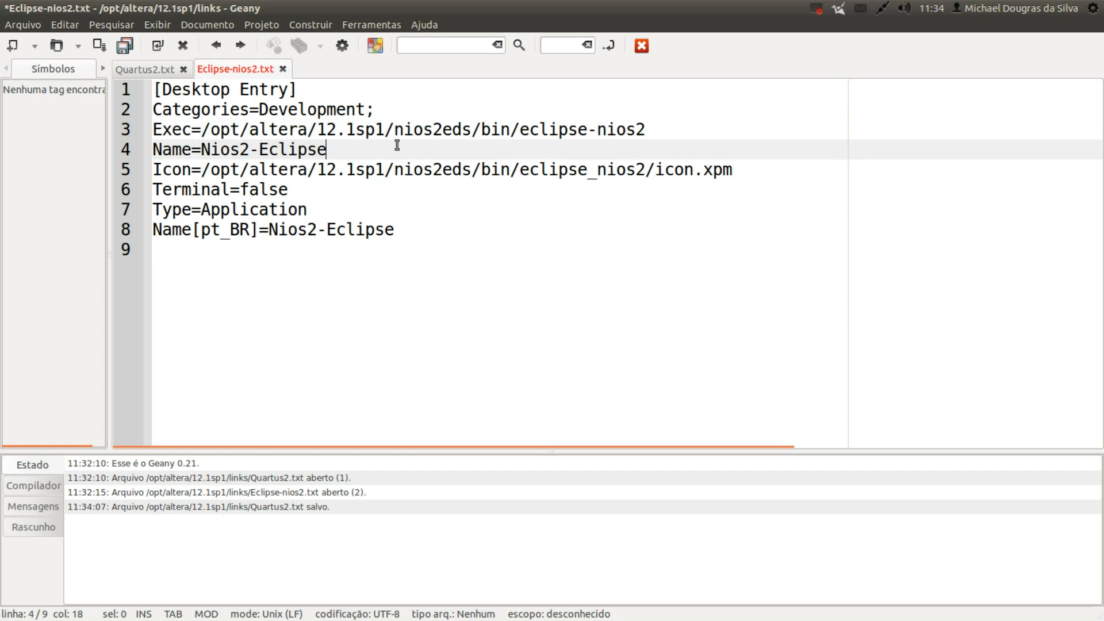
pyautogui.moveTo(212, 170); pyautogui.dragTo(762, 176)
pyautogui.click(271, 260)
pyautogui.click(301, 226)
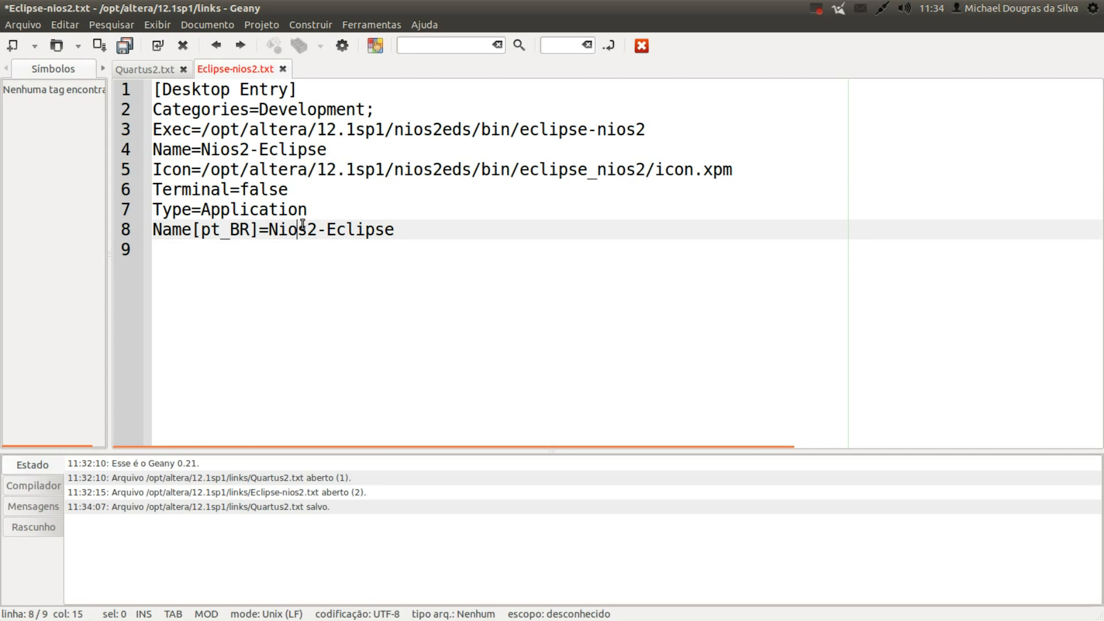
# Save Eclipse-nios2.txt, then close Geany and return to the links folder in the file manager.
pyautogui.click(127, 50)
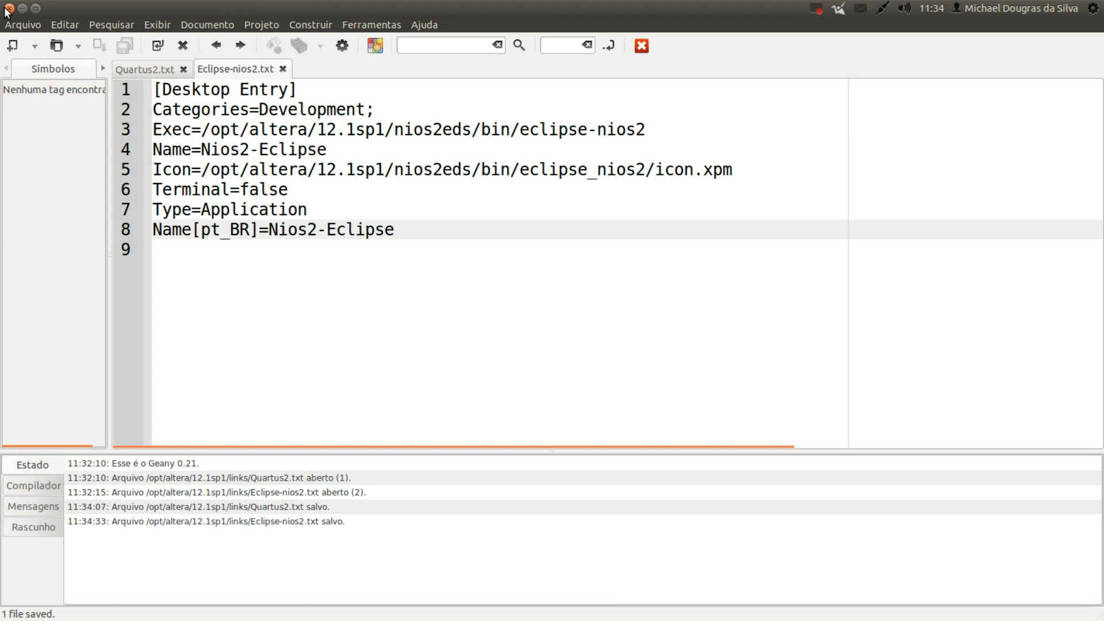
pyautogui.click(8, 9)
pyautogui.hotkey('alt', 'Tab')
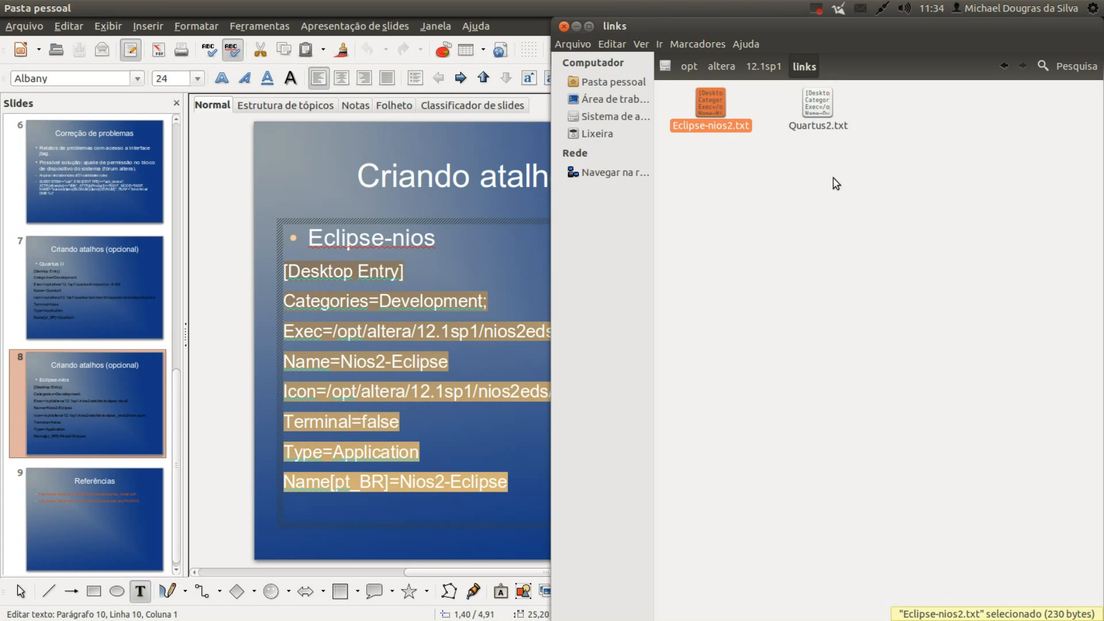
pyautogui.click(805, 196)
pyautogui.moveTo(715, 174); pyautogui.dragTo(865, 123)
pyautogui.click(826, 165)
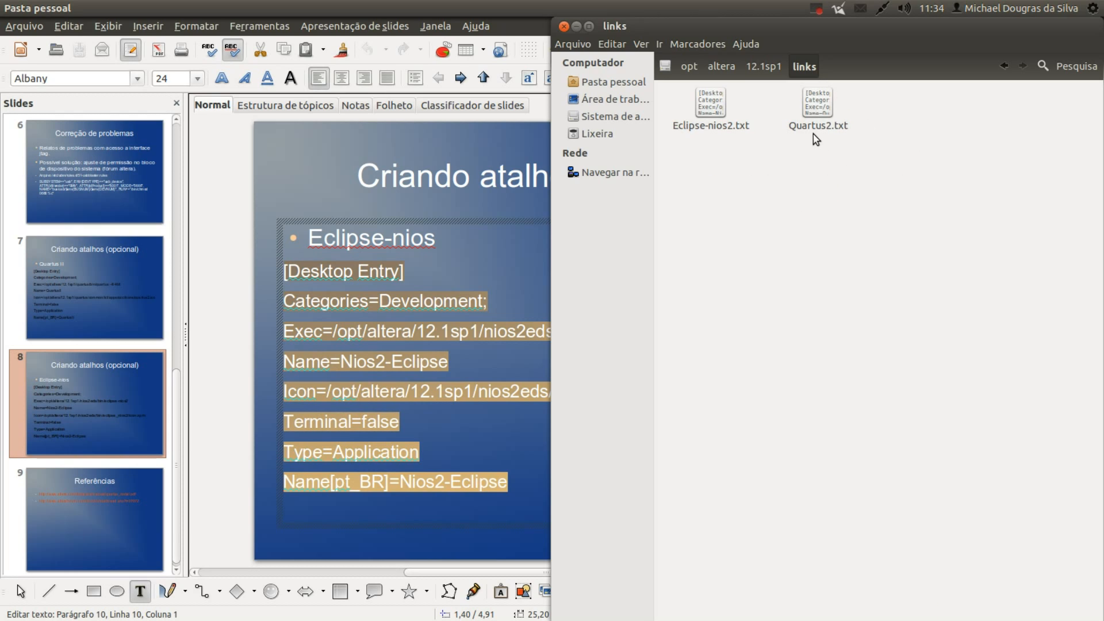
# Rename Eclipse-nios2.txt in the links folder as Eclipse-nios2.desktop.
pyautogui.click(723, 123)
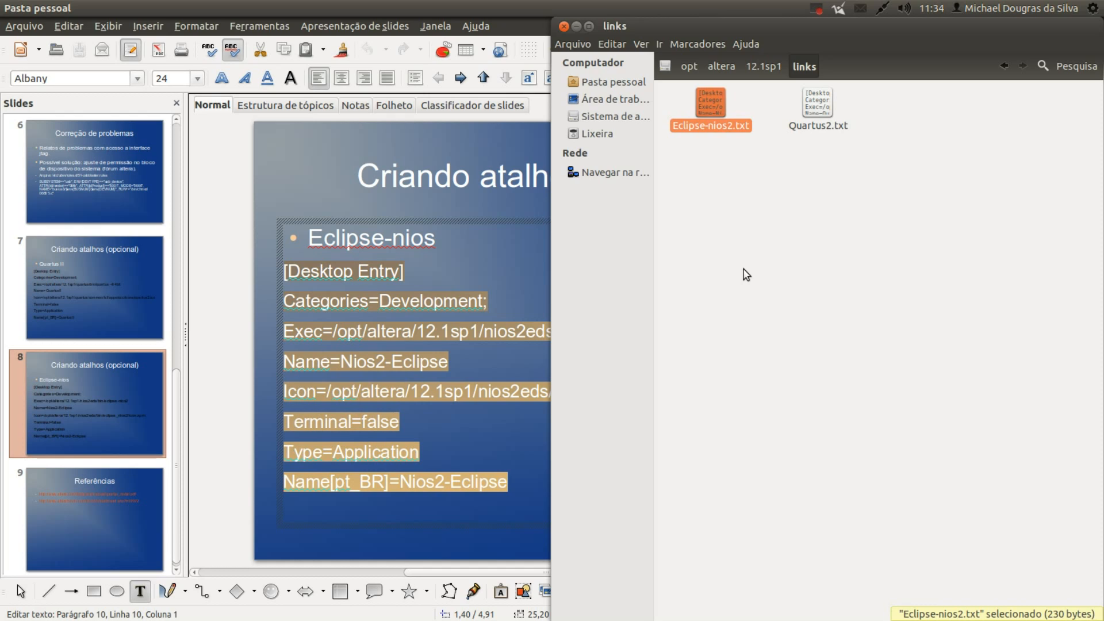
pyautogui.press('F2')
pyautogui.press('Right')
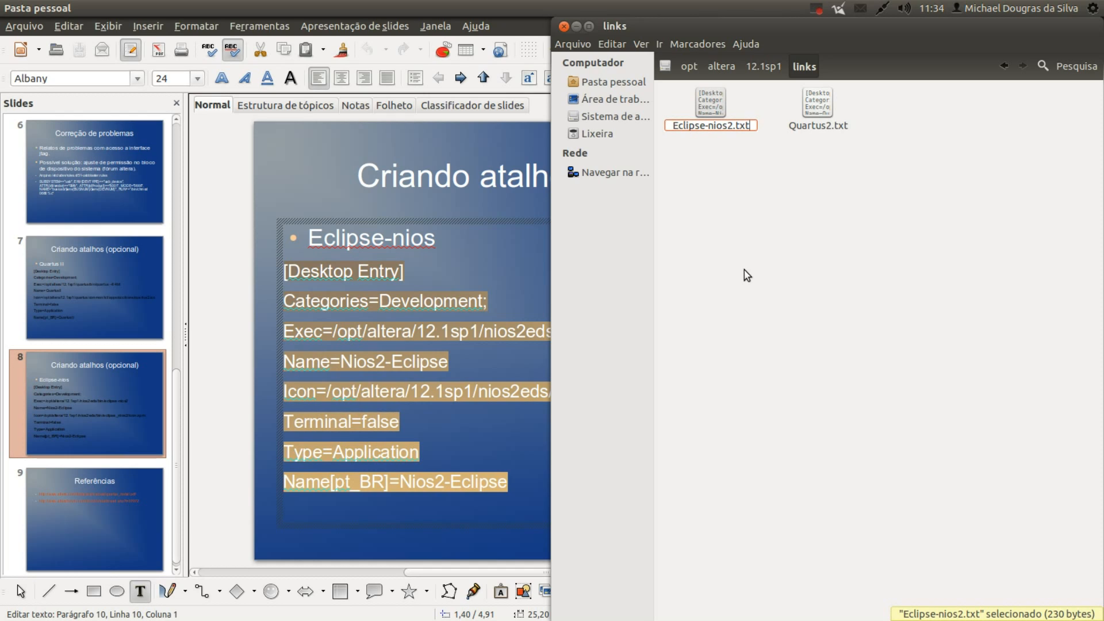
pyautogui.press('BackSpace')
pyautogui.press('BackSpace')
pyautogui.press('BackSpace')
pyautogui.write('desktop')
pyautogui.press('Return')
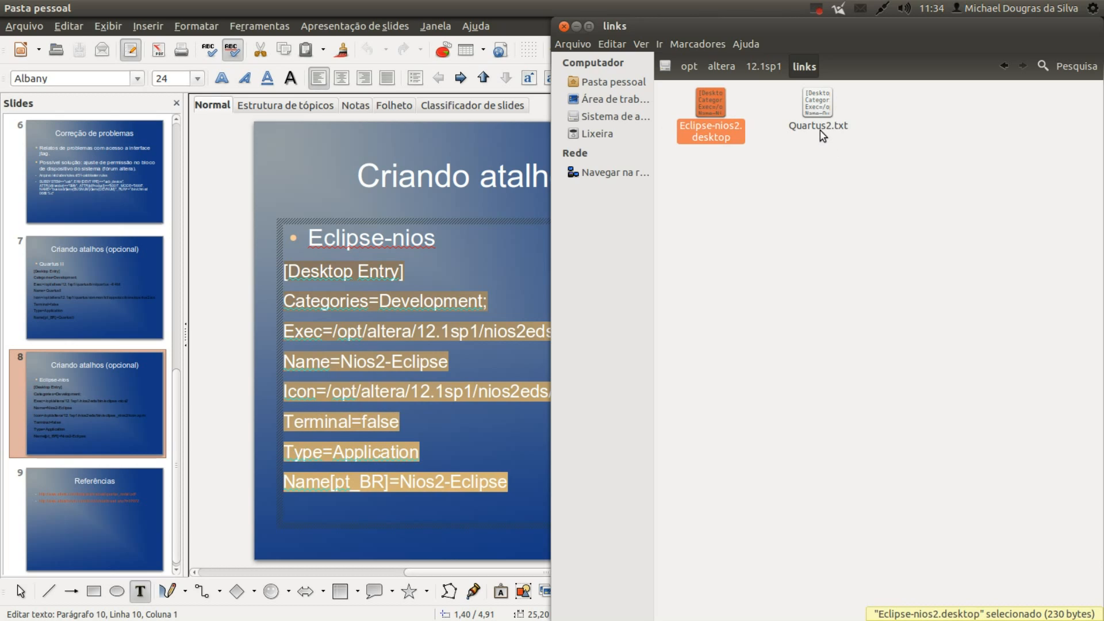
# Rename Quartus2.txt in the links folder as Quartus2.desktop.
pyautogui.click(819, 103)
pyautogui.press('F2')
pyautogui.press('Right')
pyautogui.press('Right')
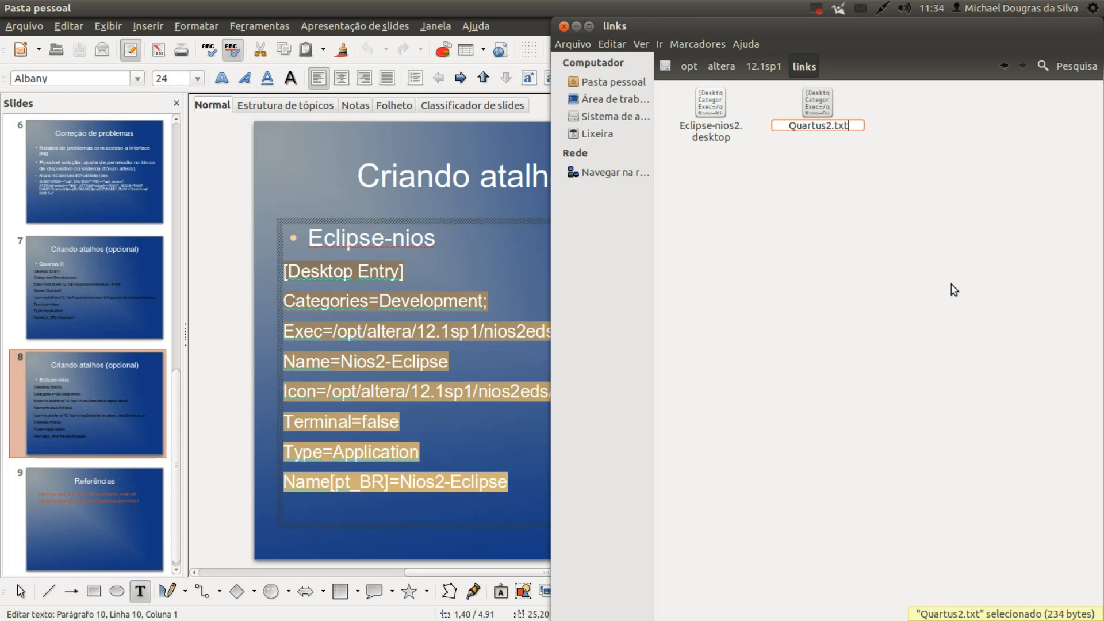
pyautogui.press('BackSpace')
pyautogui.press('BackSpace')
pyautogui.press('BackSpace')
pyautogui.write('desktop')
pyautogui.press('Return')
pyautogui.click(771, 402)
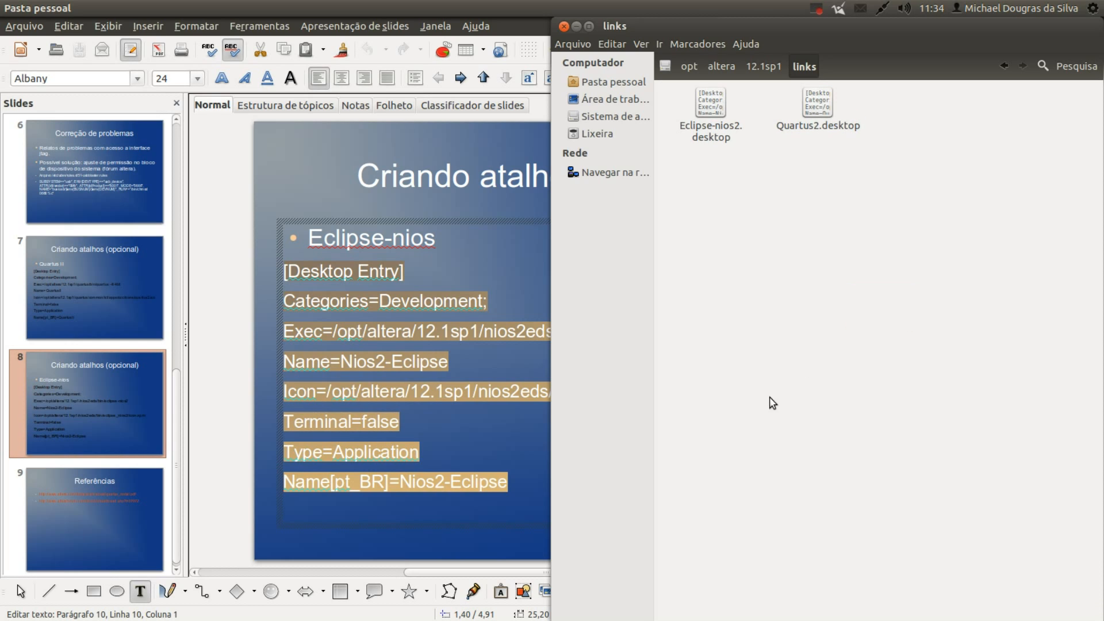
# Allow Eclipse-nios2.desktop to be executed as a program in its permissions and close its properties.
pyautogui.click(723, 111)
pyautogui.rightClick(723, 110)
pyautogui.click(794, 311)
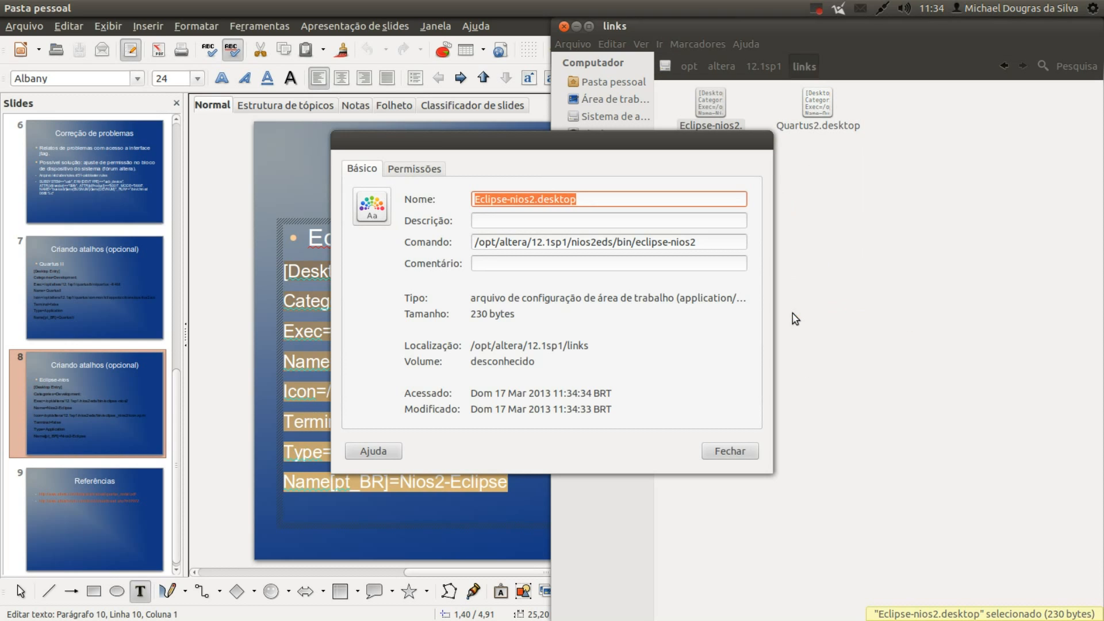
pyautogui.click(440, 172)
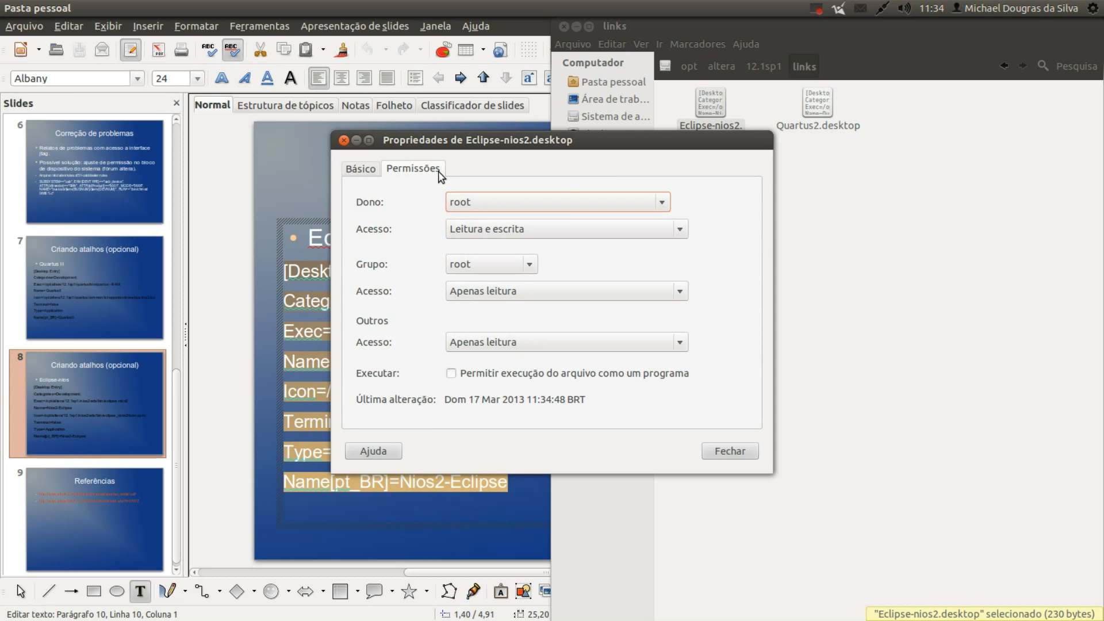
pyautogui.click(452, 374)
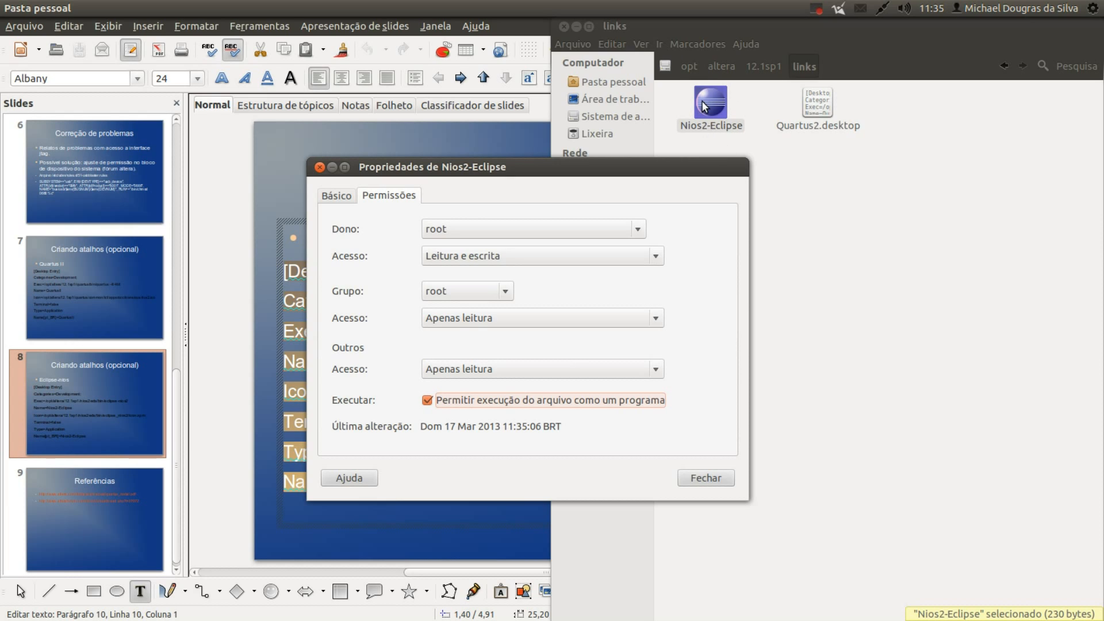
pyautogui.click(720, 478)
pyautogui.moveTo(769, 328); pyautogui.dragTo(843, 299)
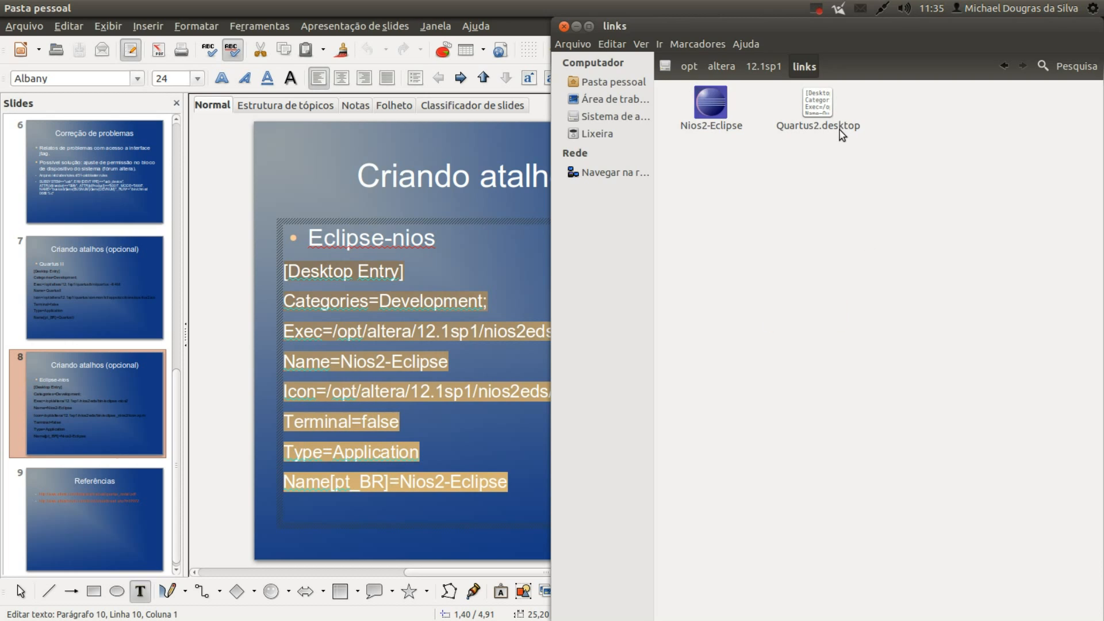
# Allow Quartus2.desktop to be executed as a program in its permissions and close its properties.
pyautogui.rightClick(841, 135)
pyautogui.click(898, 338)
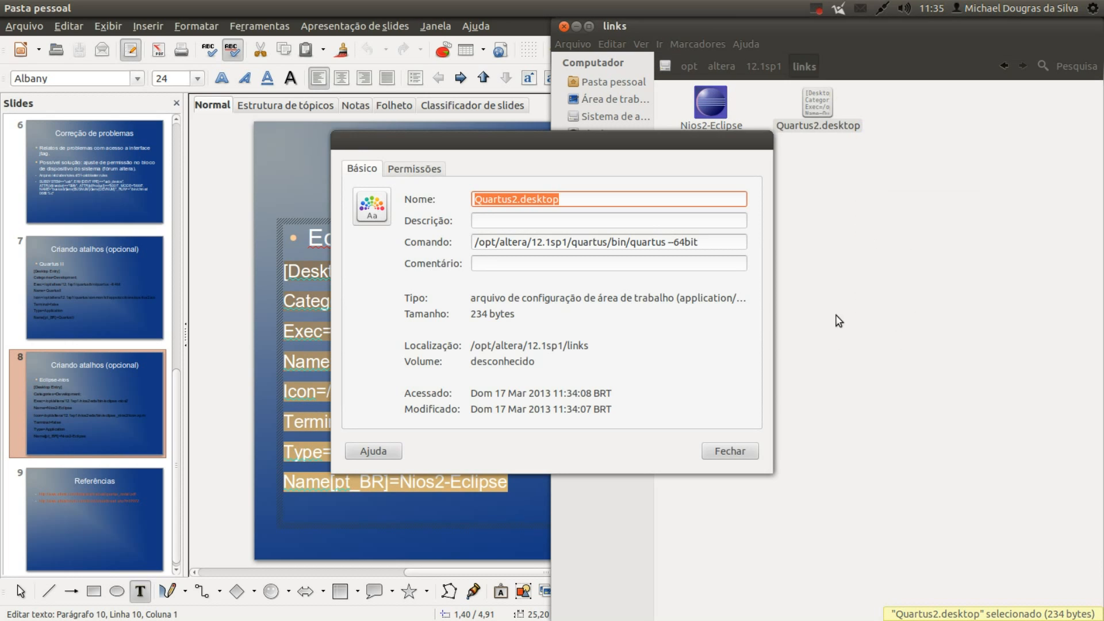
pyautogui.click(414, 258)
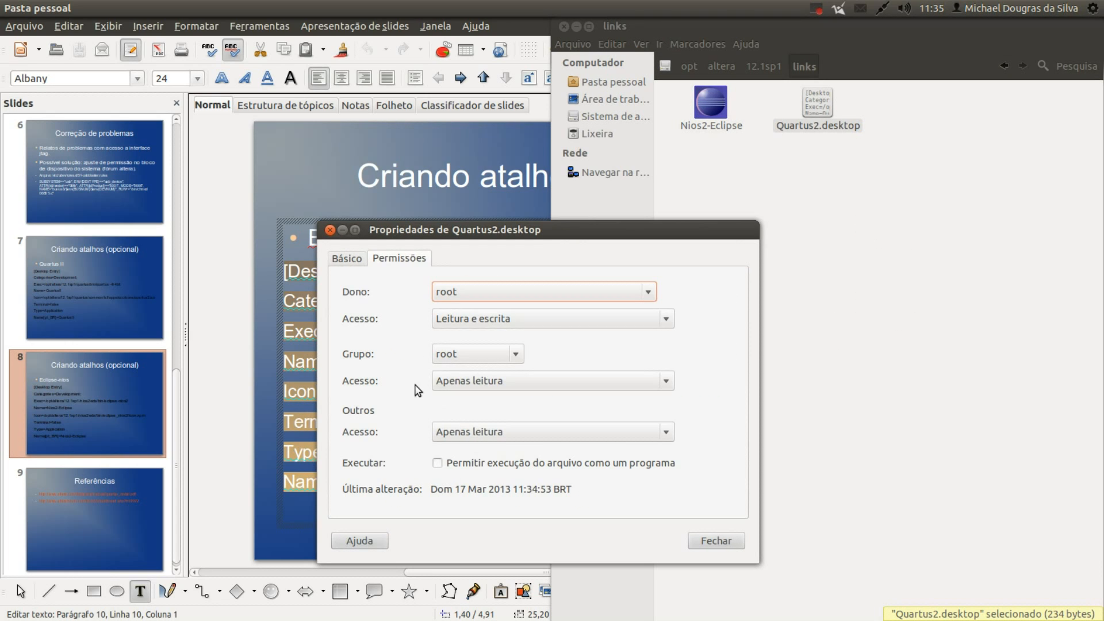
pyautogui.click(439, 464)
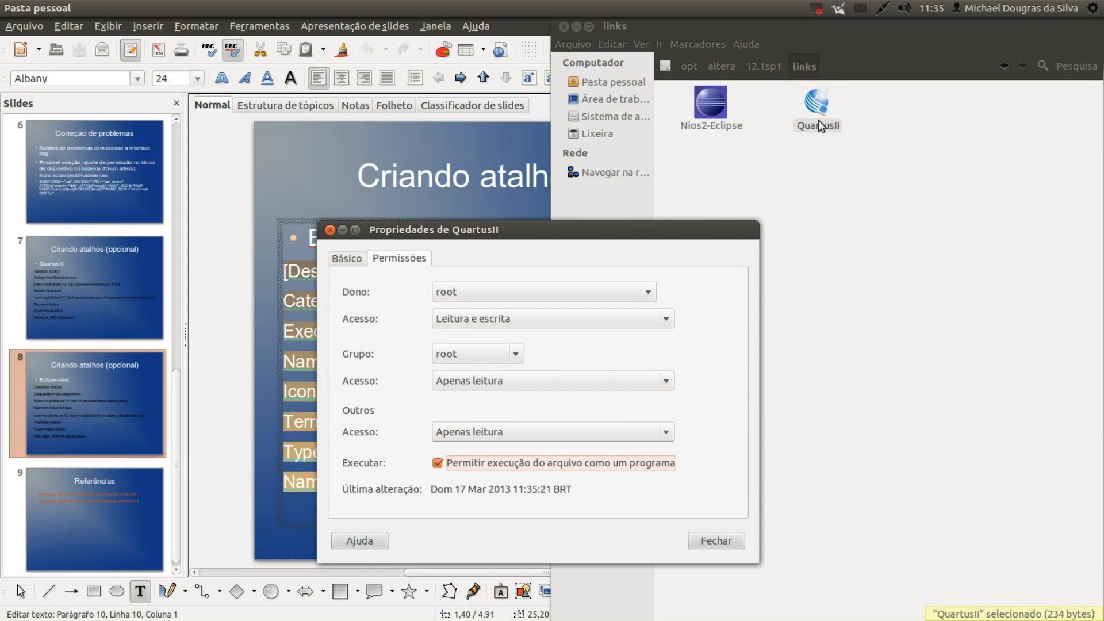
pyautogui.click(716, 540)
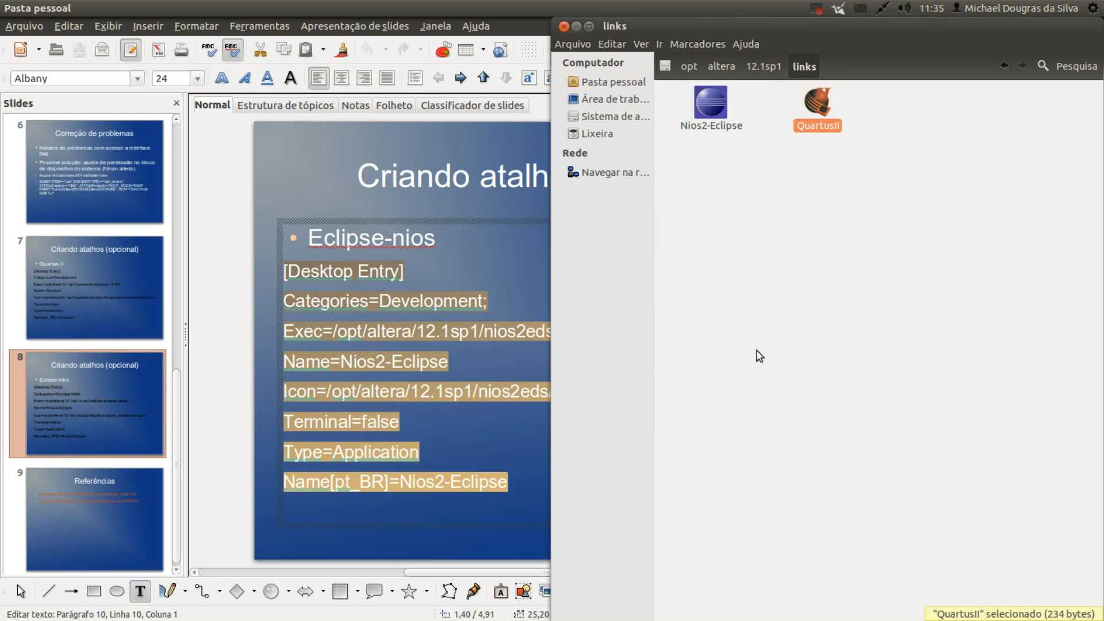
pyautogui.moveTo(780, 248); pyautogui.dragTo(921, 299)
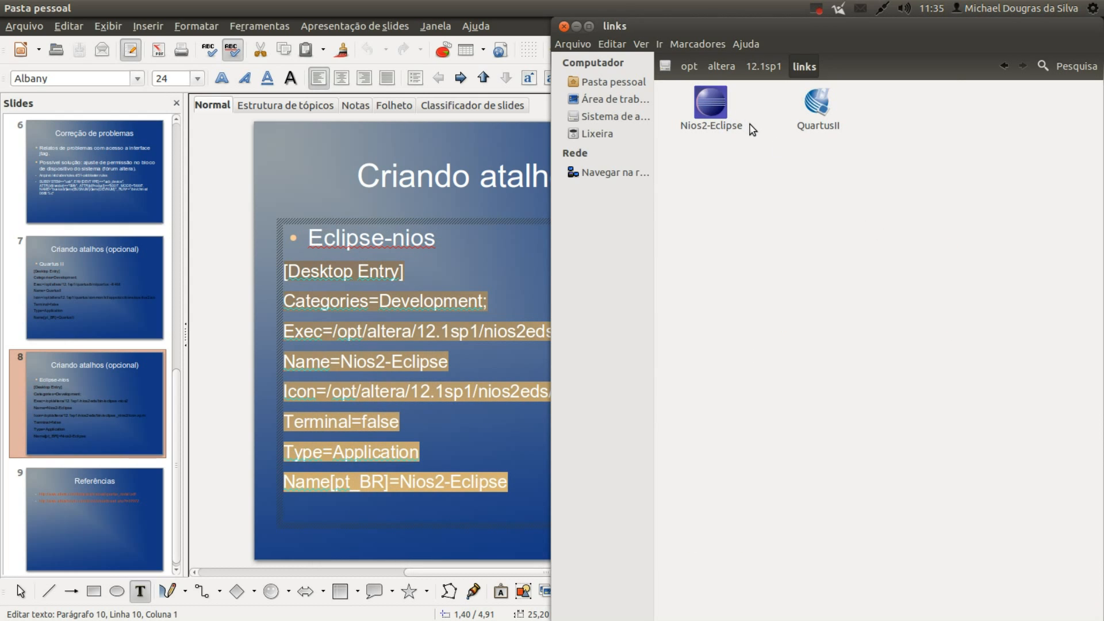
pyautogui.moveTo(811, 173); pyautogui.dragTo(880, 230)
pyautogui.moveTo(5, 167)
pyautogui.moveTo(683, 226); pyautogui.dragTo(946, 394)
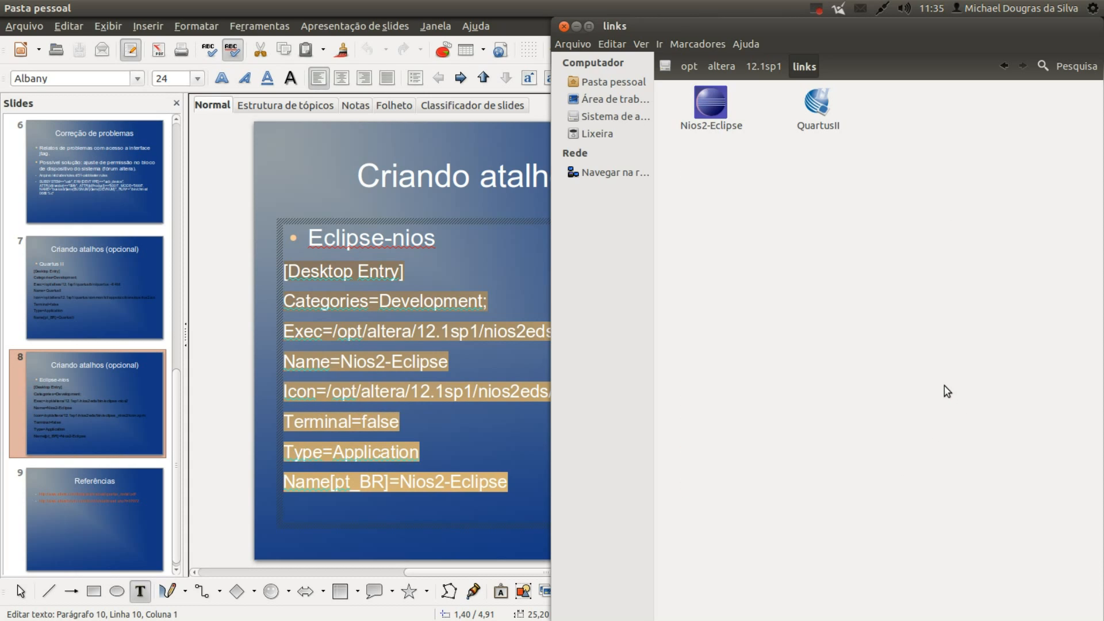
# Close the current links window and reopen the /opt/altera/12.1sp1/links folder in a maximized file manager window.
pyautogui.click(563, 27)
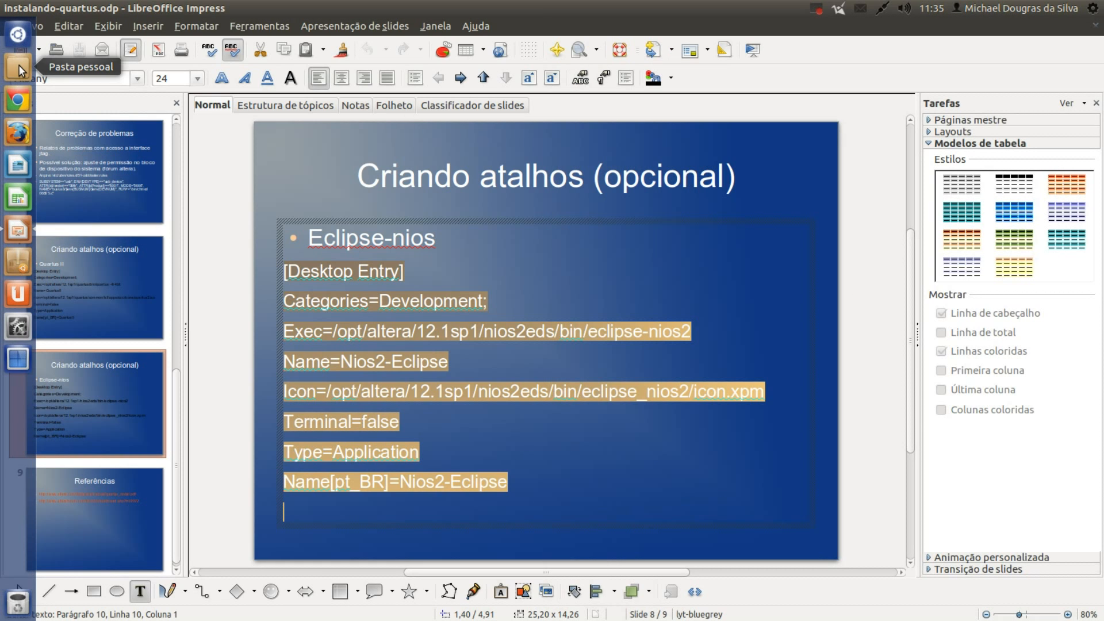
pyautogui.click(18, 65)
pyautogui.doubleClick(337, 21)
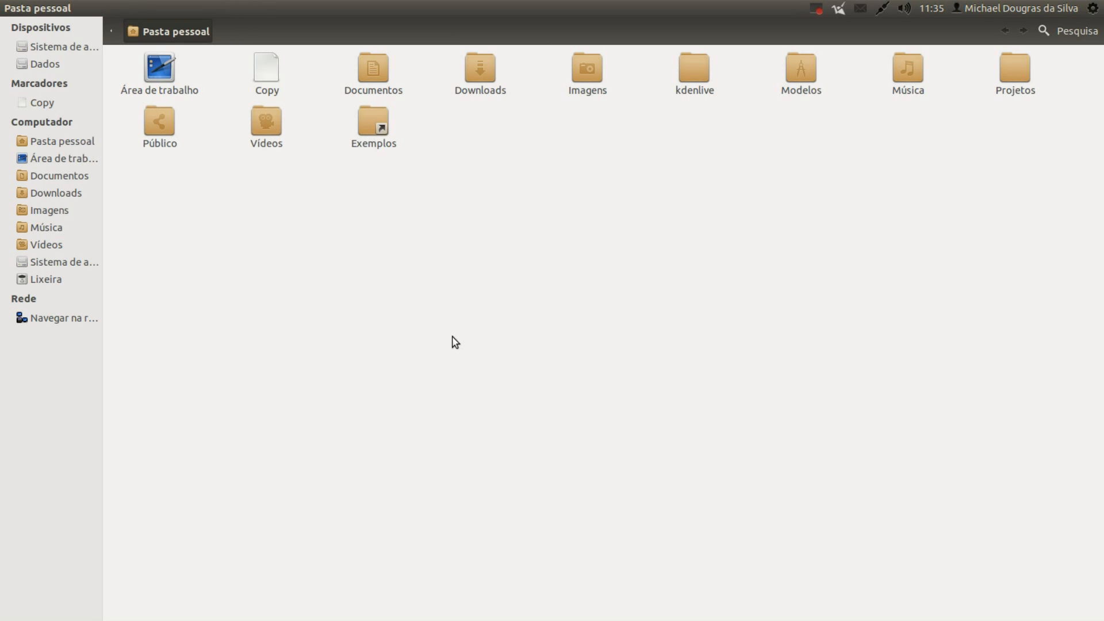
pyautogui.click(29, 263)
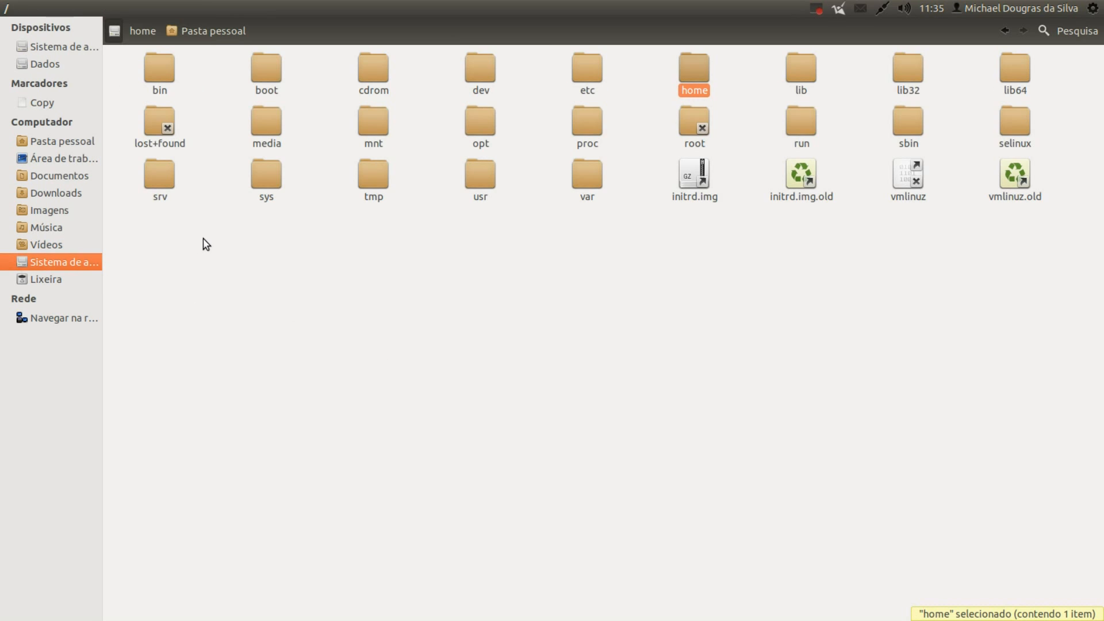
pyautogui.doubleClick(470, 118)
pyautogui.doubleClick(167, 74)
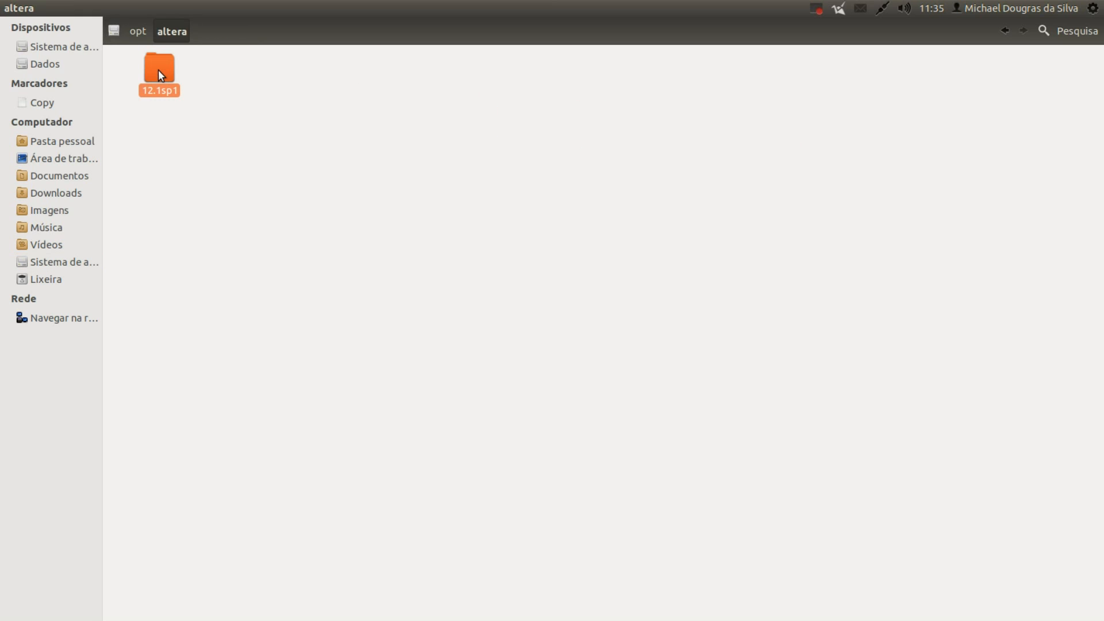
pyautogui.doubleClick(159, 72)
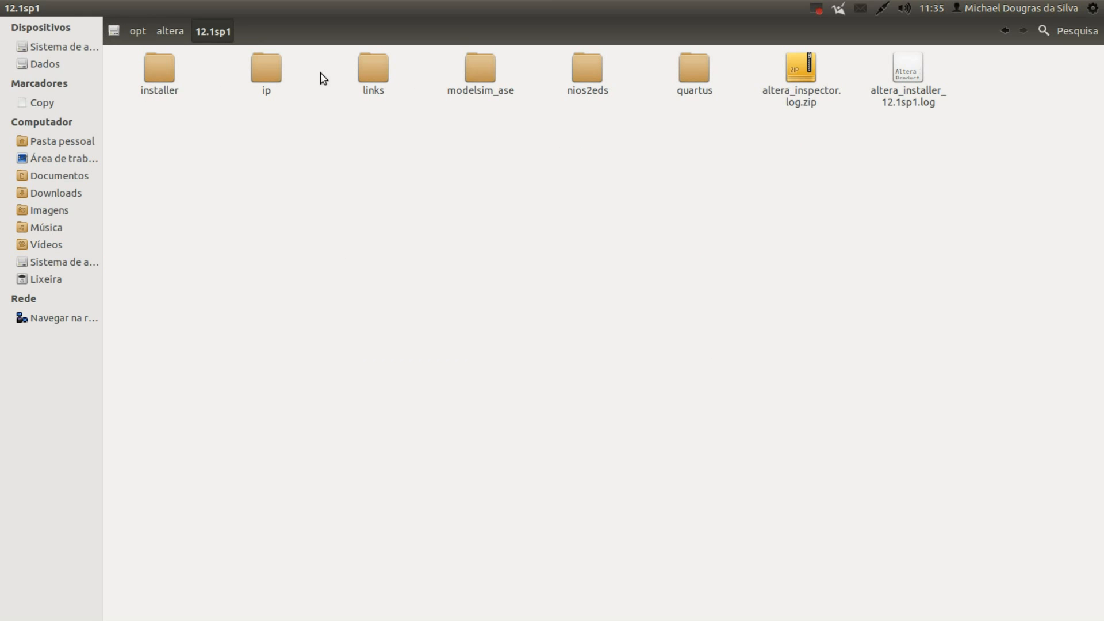
pyautogui.doubleClick(357, 63)
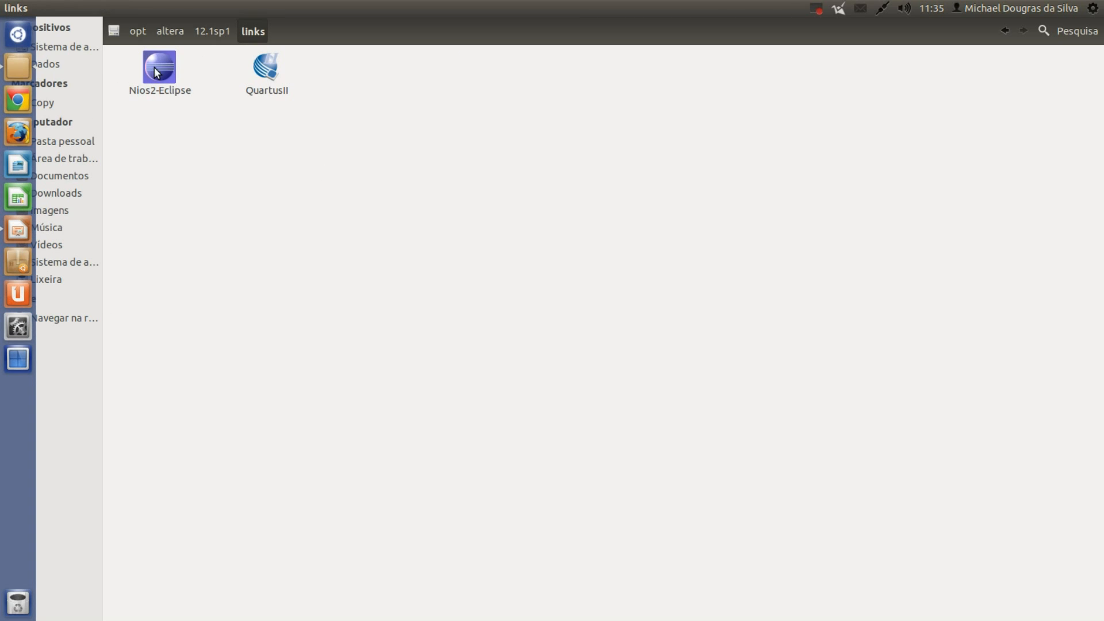
# Add the QuartusII and Nios2-Eclipse shortcuts to the launcher and place them just above the workspace switcher.
pyautogui.moveTo(268, 63); pyautogui.dragTo(6, 193)
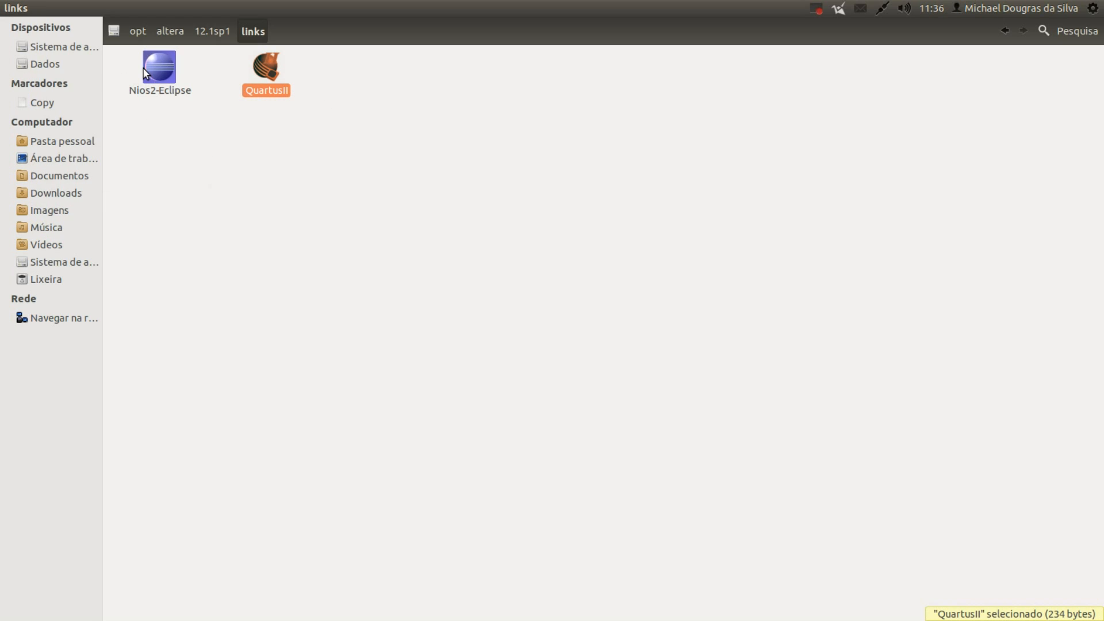
pyautogui.moveTo(145, 72); pyautogui.dragTo(8, 193)
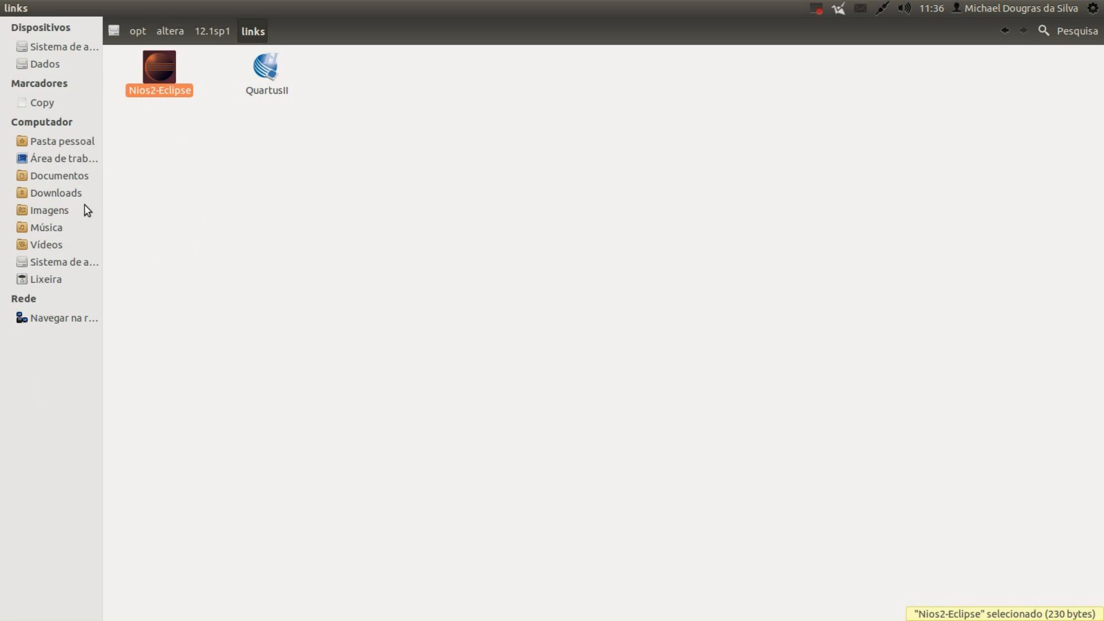
pyautogui.moveTo(5, 262)
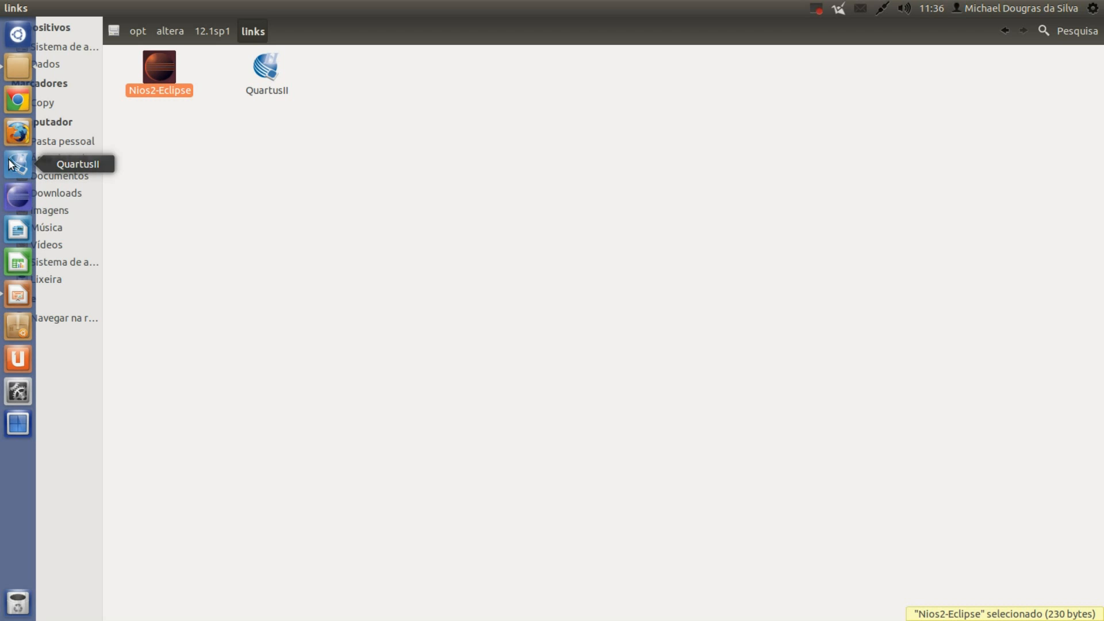
pyautogui.moveTo(19, 163); pyautogui.dragTo(21, 389)
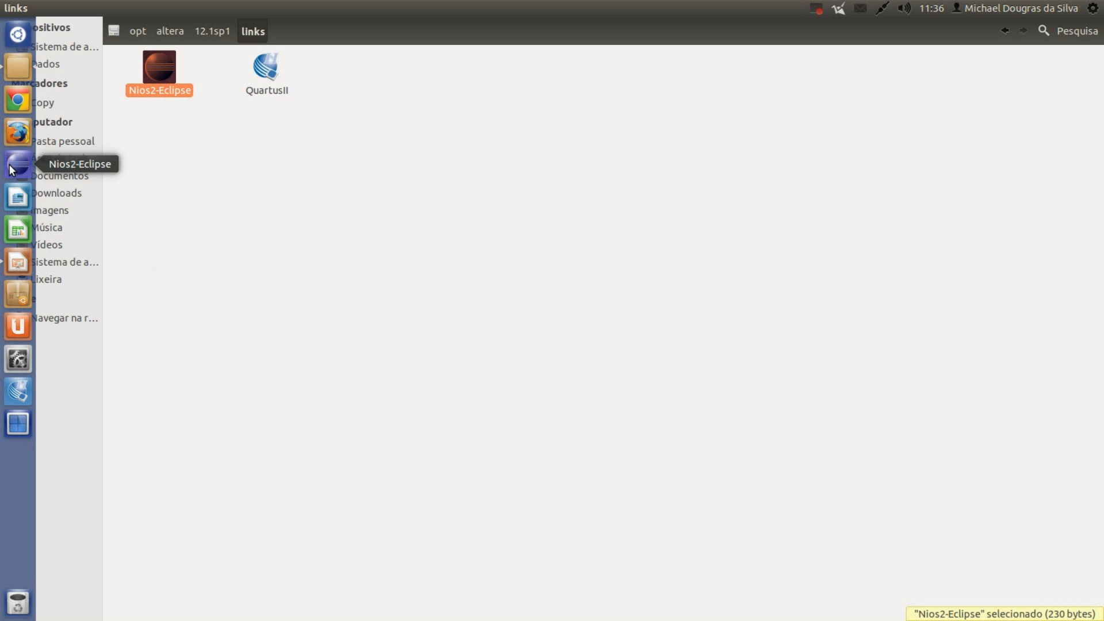
pyautogui.moveTo(10, 170); pyautogui.dragTo(19, 392)
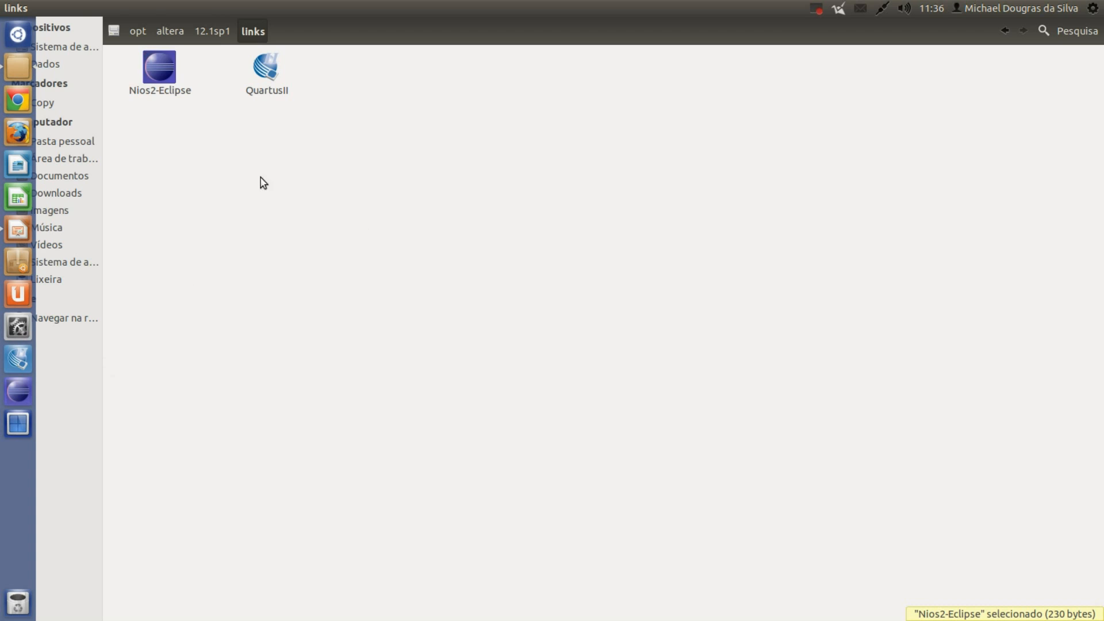
pyautogui.hotkey('alt', 'Tab')
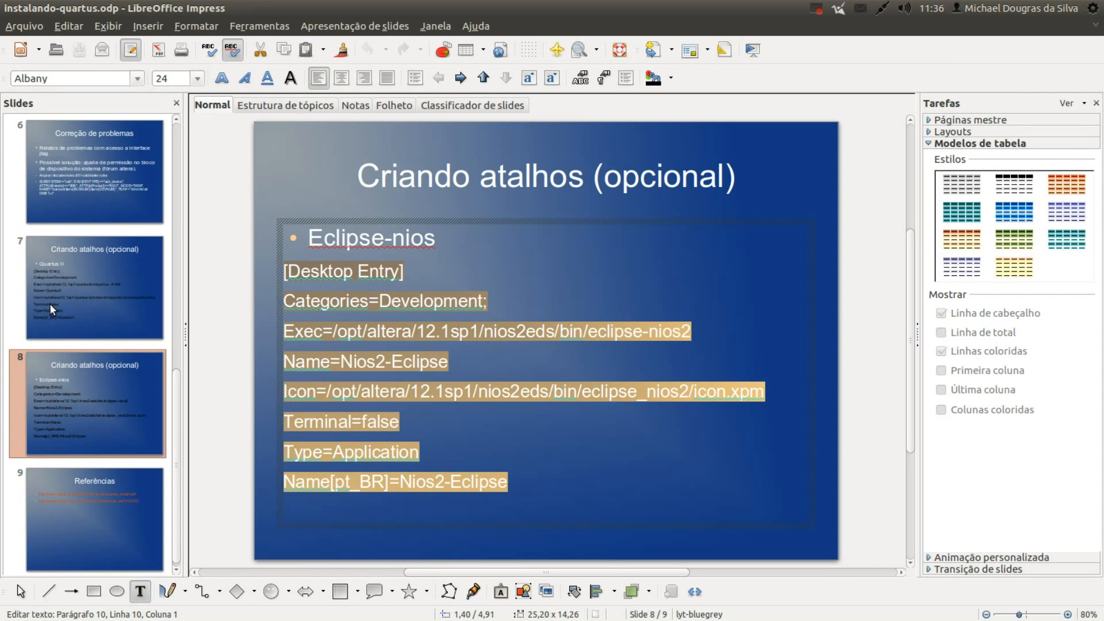
pyautogui.moveTo(7, 599)
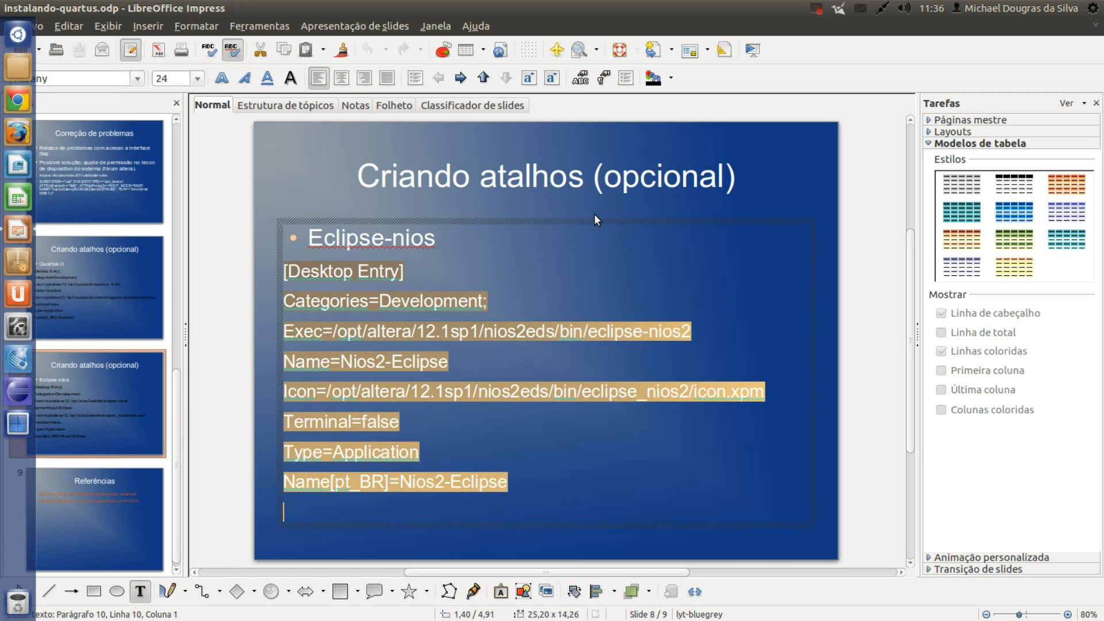
pyautogui.click(820, 12)
pyautogui.click(837, 39)
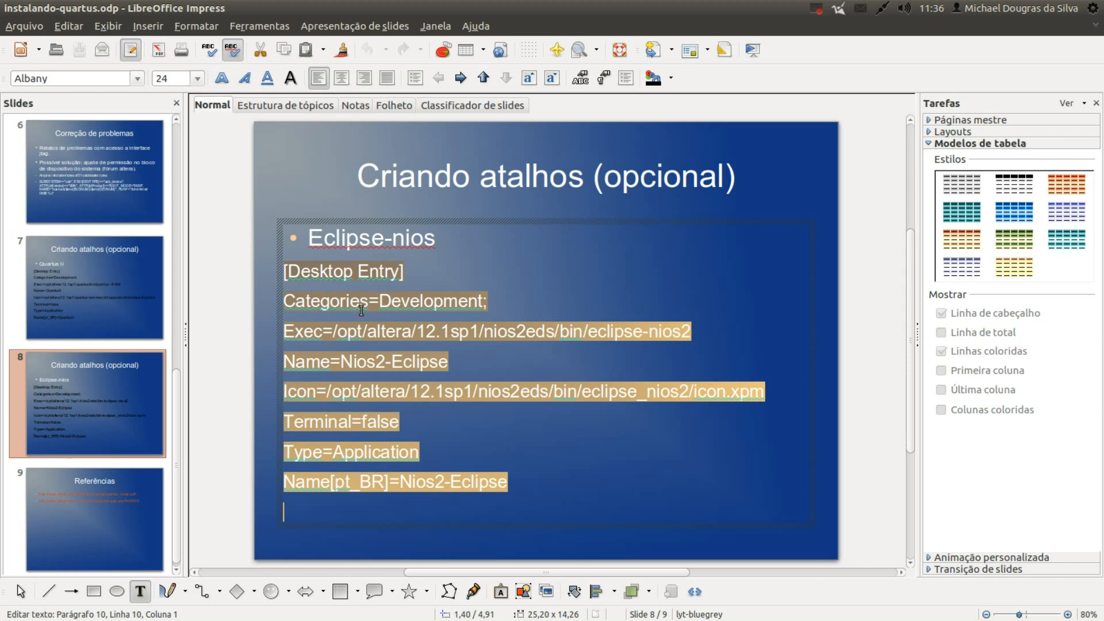
# Test the QuartusII launcher shortcut, dismissing the Getting Started screen and closing Quartus II.
pyautogui.moveTo(6, 266)
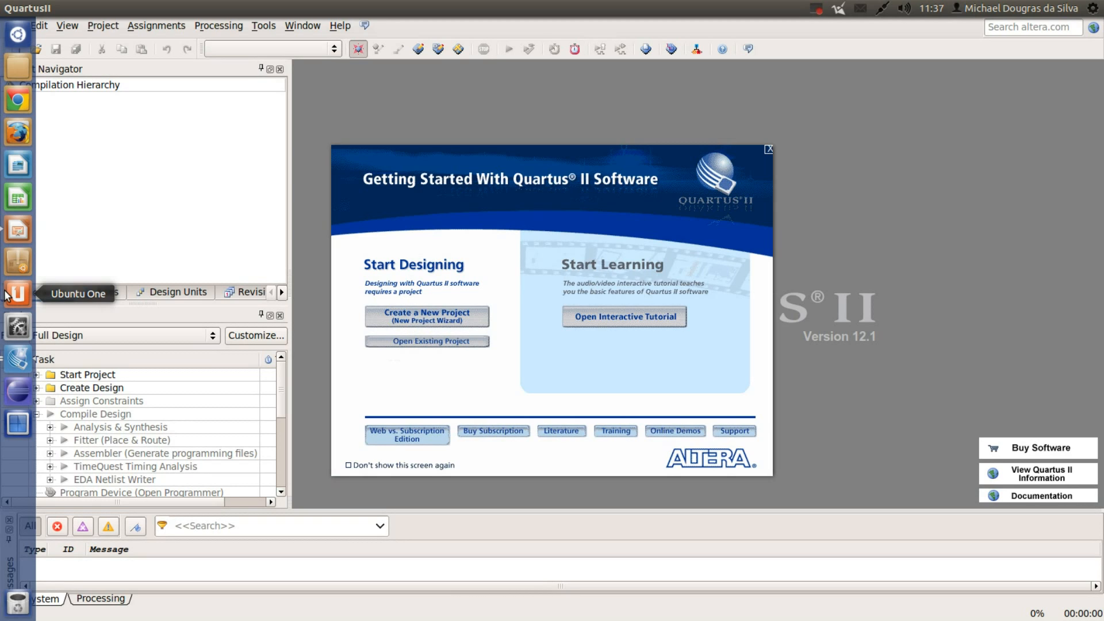
pyautogui.click(769, 150)
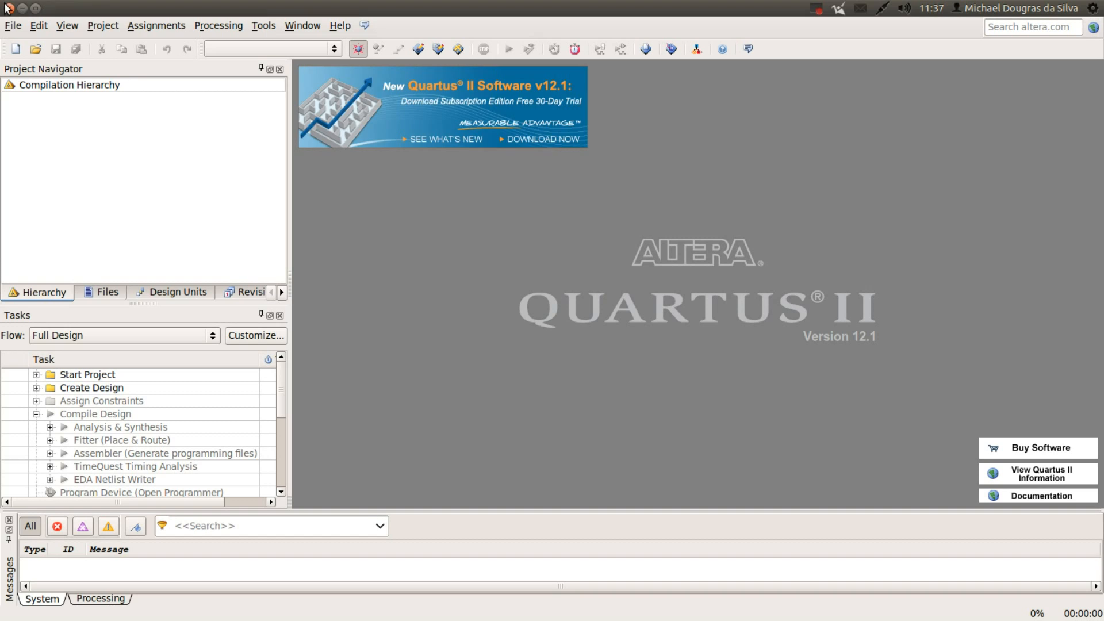
pyautogui.click(8, 8)
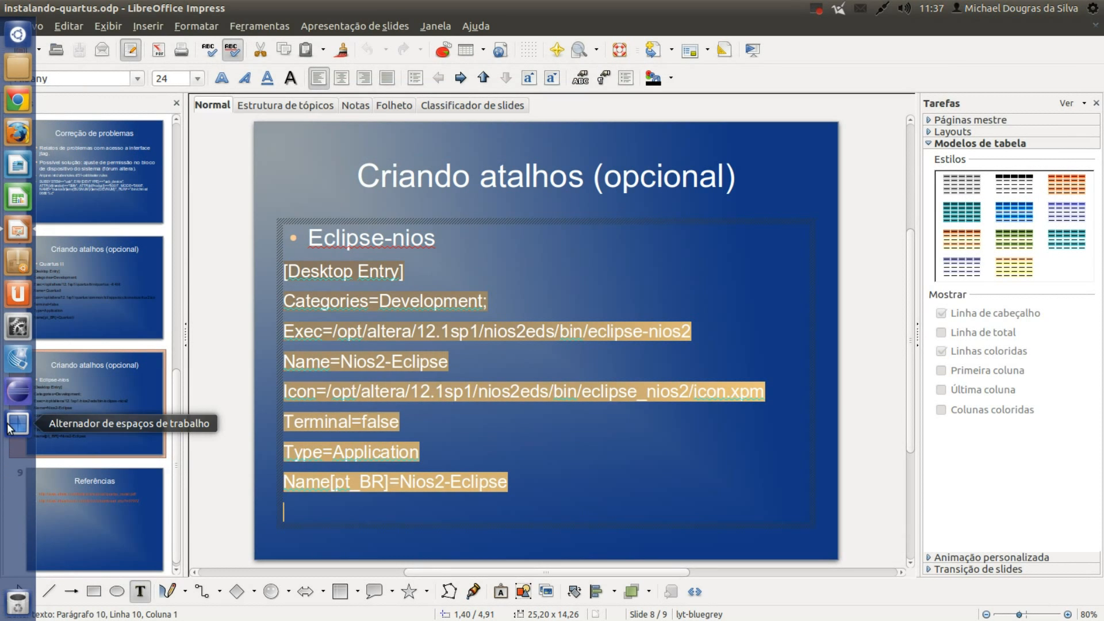
# Test the Nios2-Eclipse launcher shortcut, minimizing the Welcome view and exiting Eclipse.
pyautogui.click(15, 392)
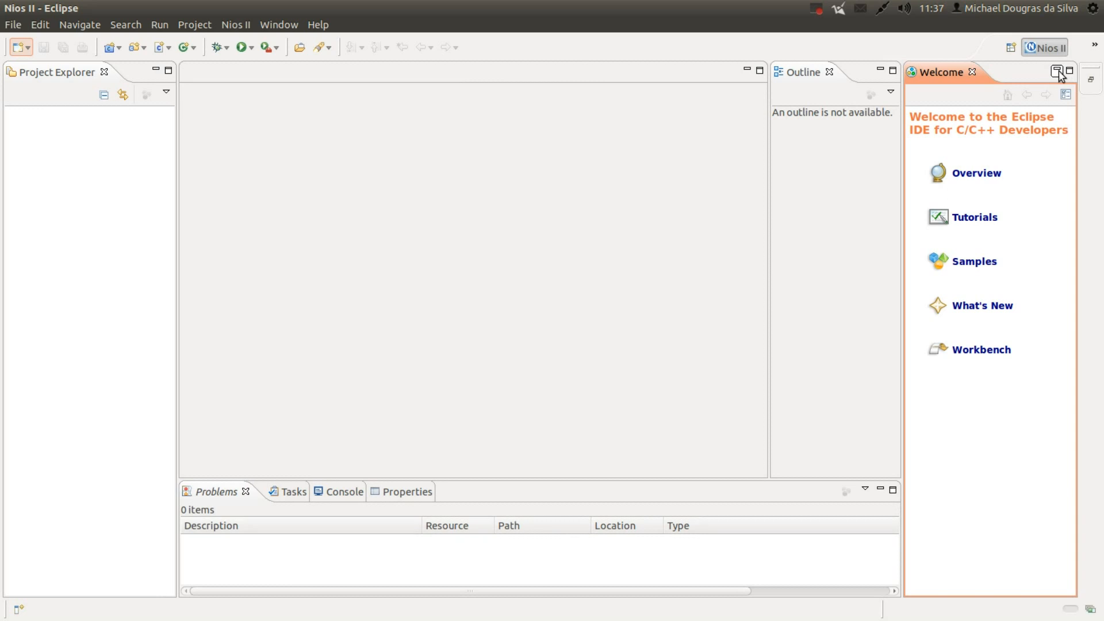
pyautogui.click(1058, 72)
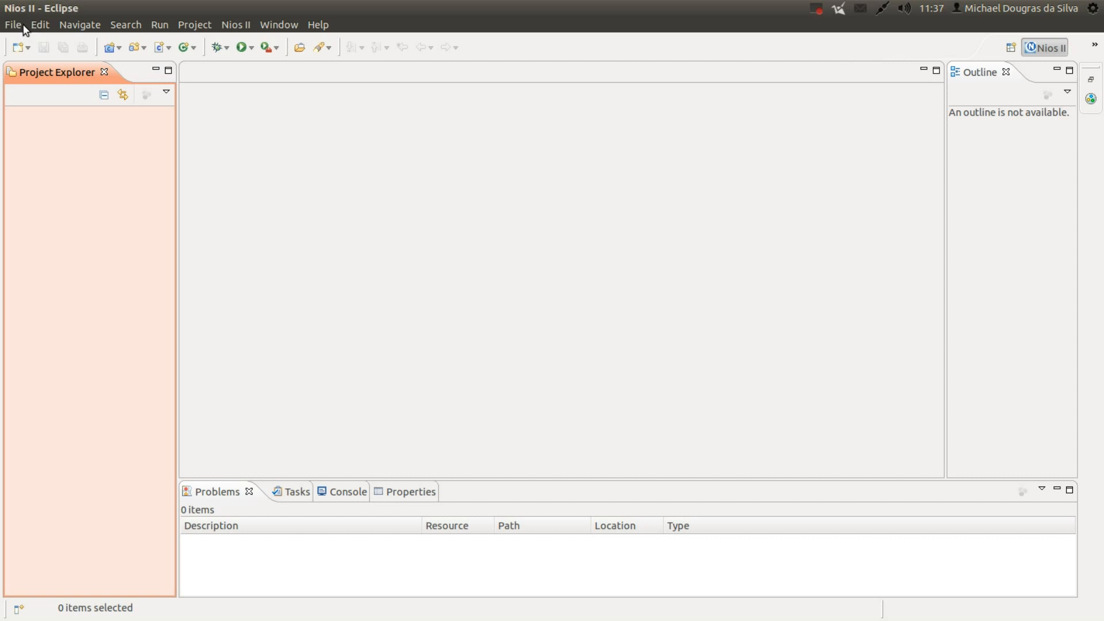
pyautogui.click(9, 8)
pyautogui.click(713, 352)
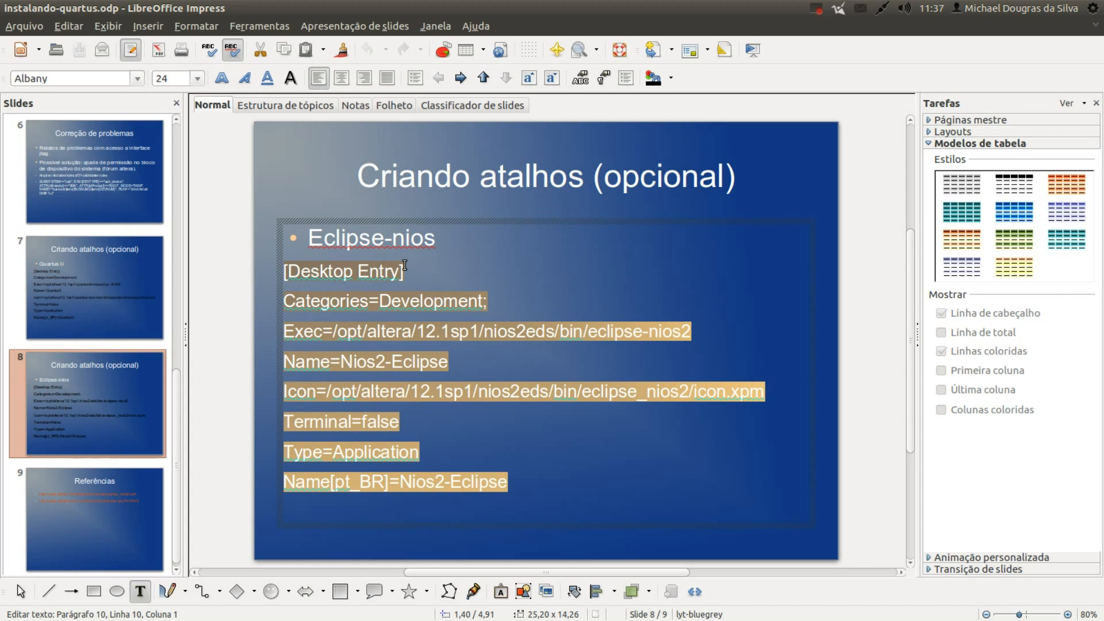
# Review the Quartus II and Eclipse-nios shortcut definitions on slides 7 and 8 of the presentation.
pyautogui.click(53, 265)
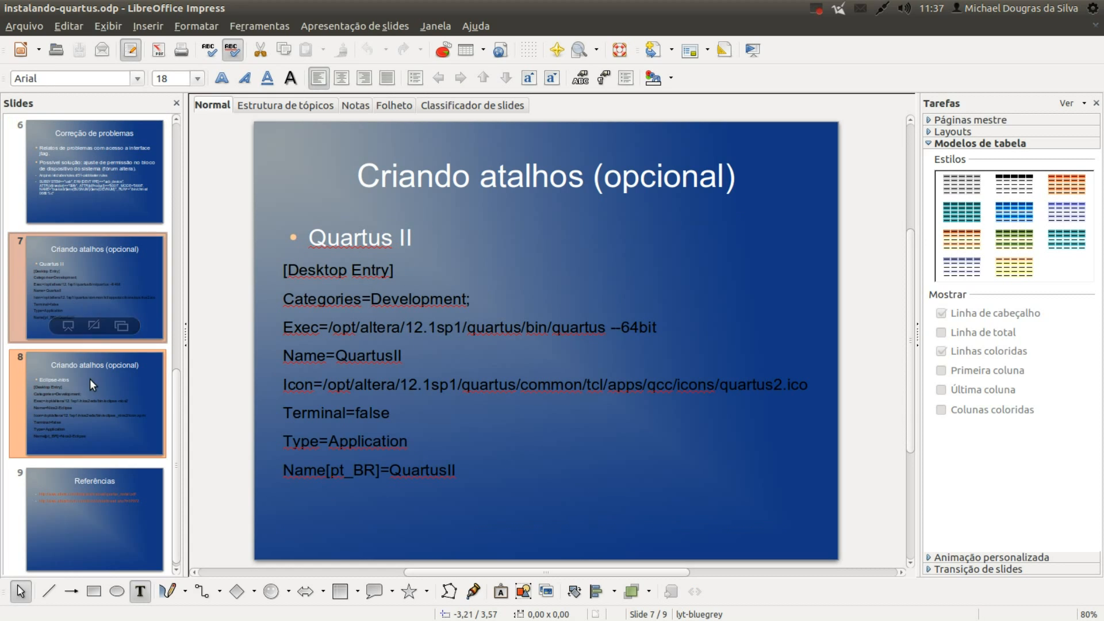
pyautogui.click(93, 394)
pyautogui.click(105, 249)
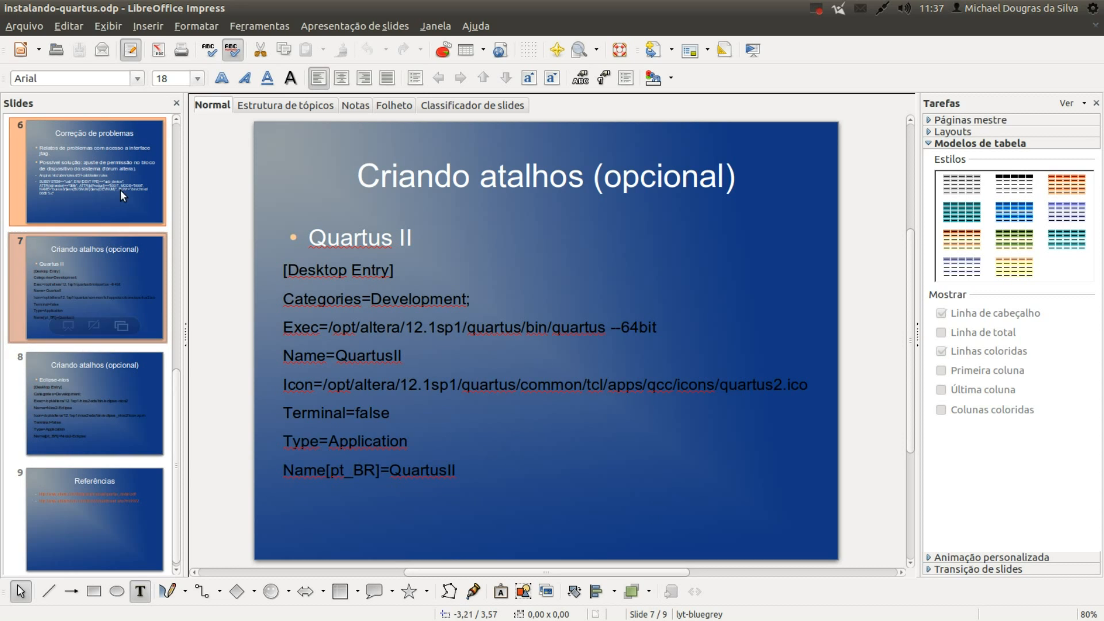
pyautogui.click(89, 397)
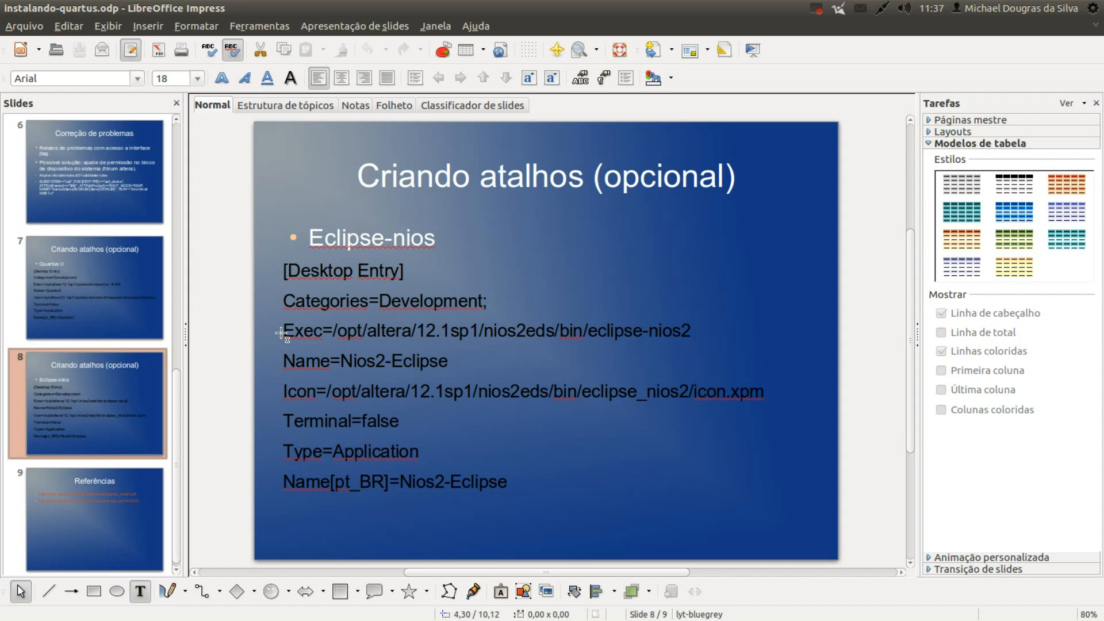
pyautogui.click(62, 277)
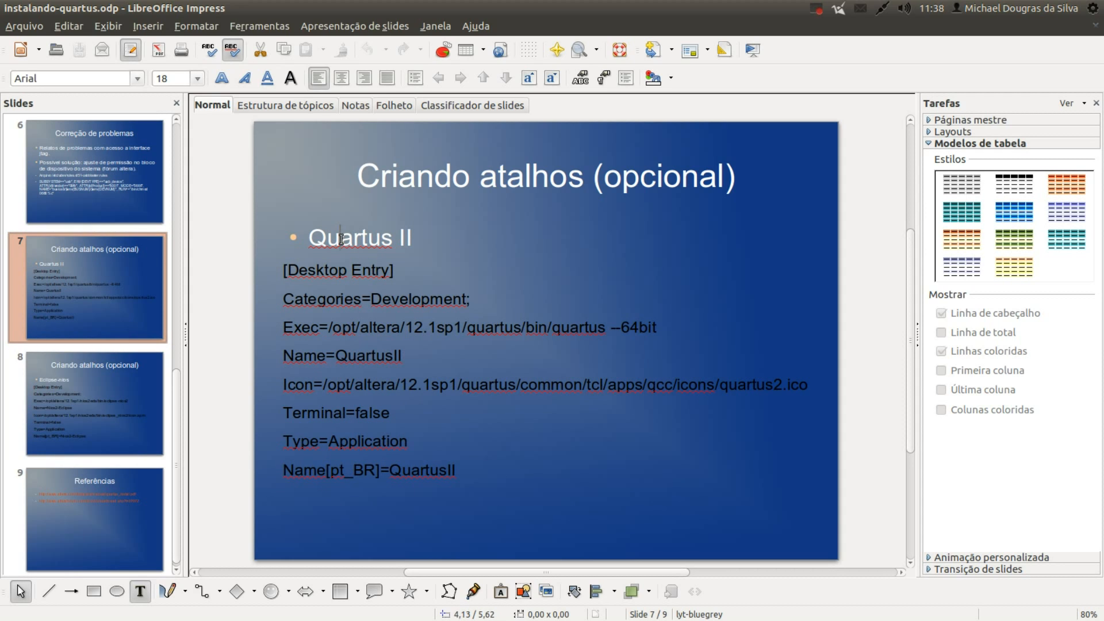
pyautogui.moveTo(340, 238); pyautogui.dragTo(472, 244)
pyautogui.click(230, 221)
# Browse to the /opt/altera/12.1sp1/modelsim_ase/linuxaloem folder to examine the ModelSim executables.
pyautogui.moveTo(5, 177)
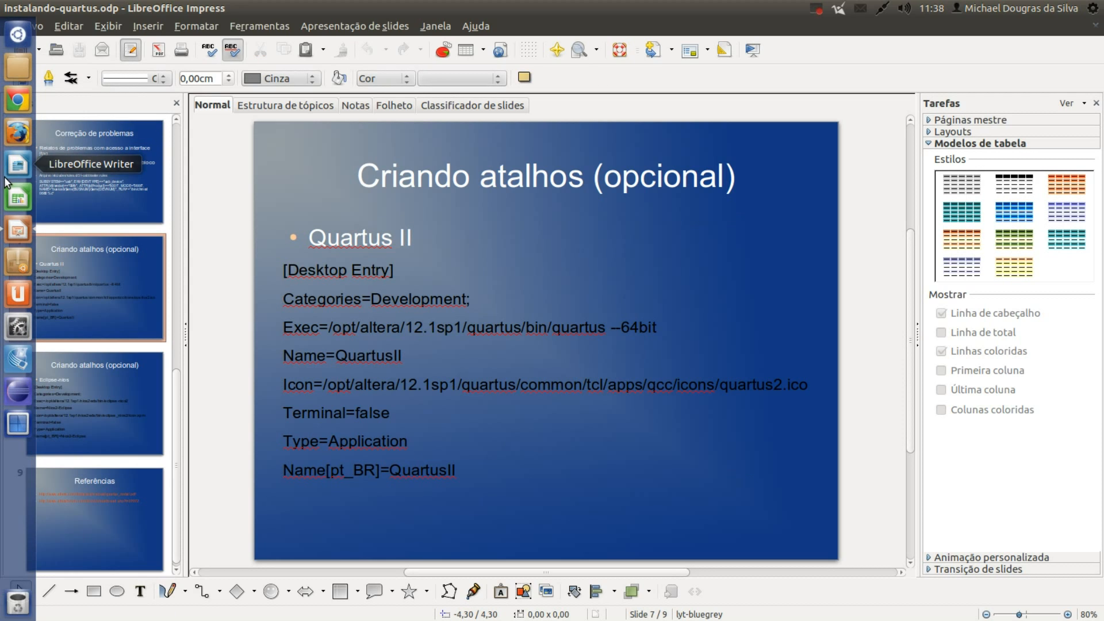
pyautogui.click(19, 67)
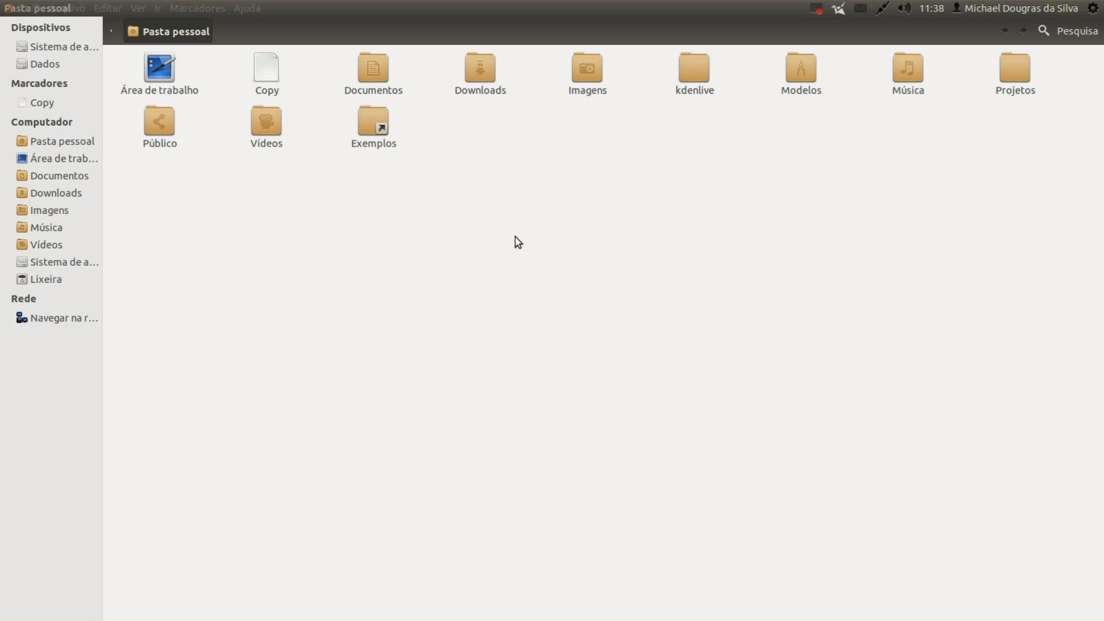
pyautogui.click(61, 262)
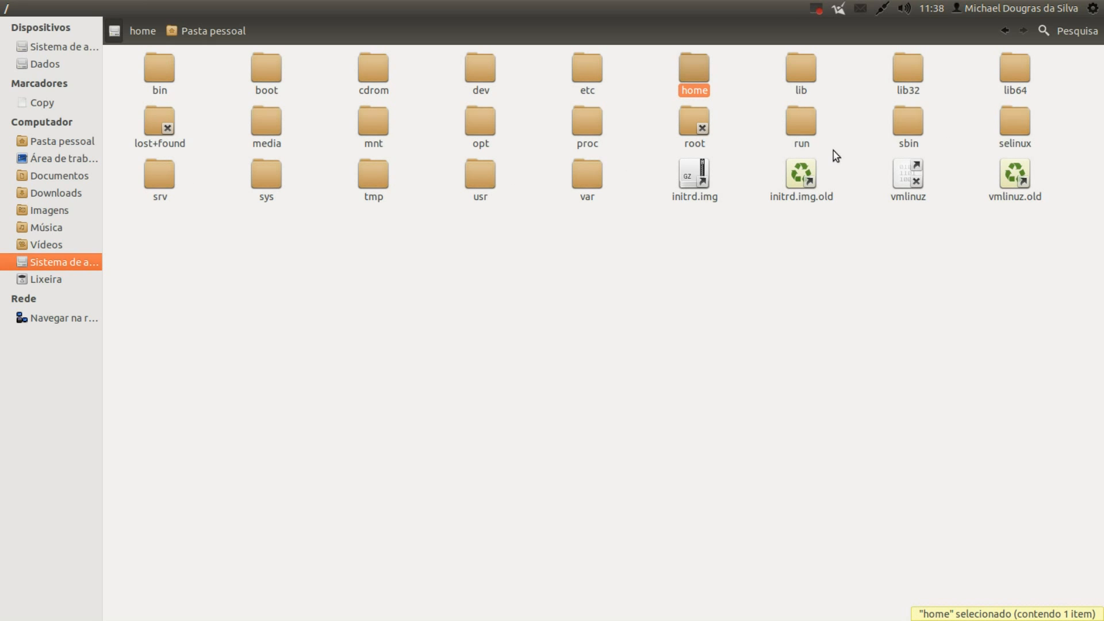
pyautogui.doubleClick(483, 138)
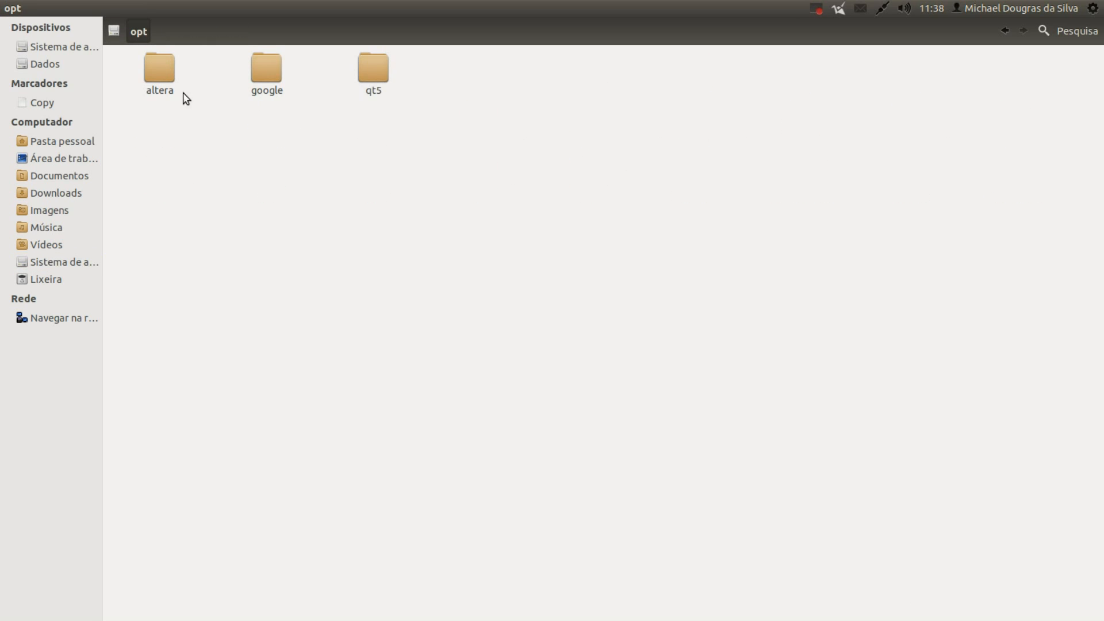
pyautogui.click(149, 85)
pyautogui.doubleClick(148, 85)
pyautogui.doubleClick(150, 86)
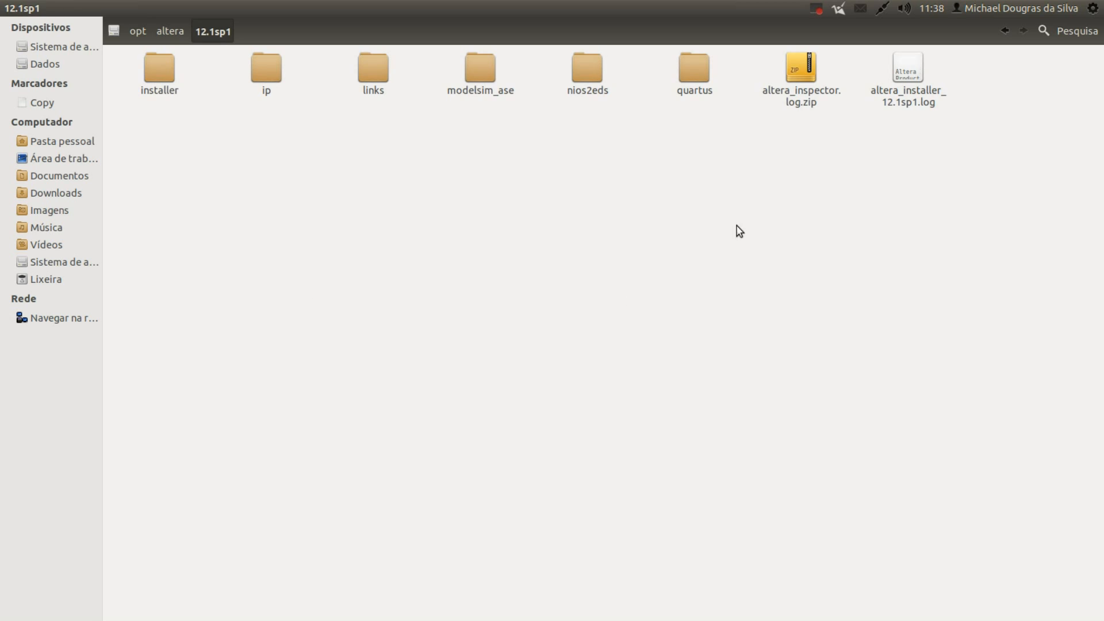
pyautogui.doubleClick(490, 81)
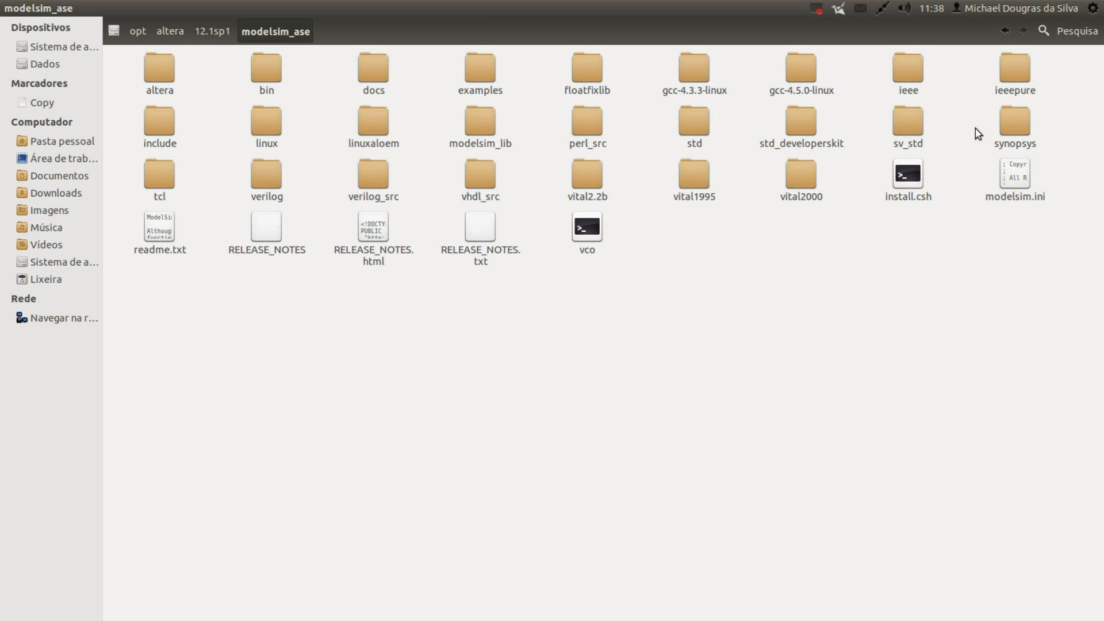
pyautogui.doubleClick(371, 131)
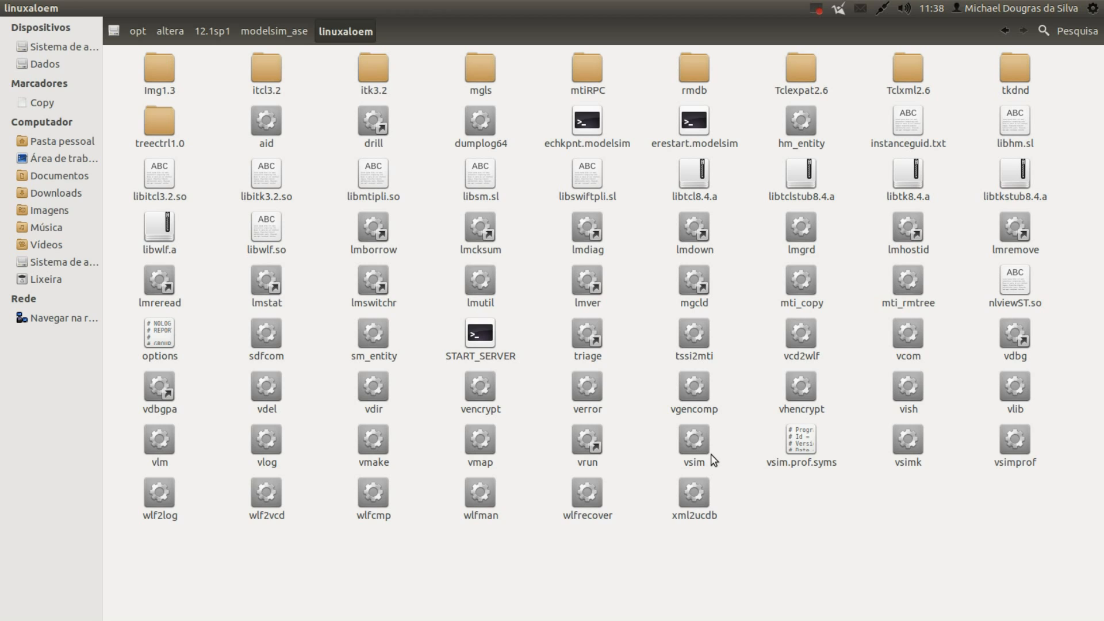
# Return to the presentation and show the reference links on the Referências slide enlarged to 110%.
pyautogui.hotkey('alt', 'Tab')
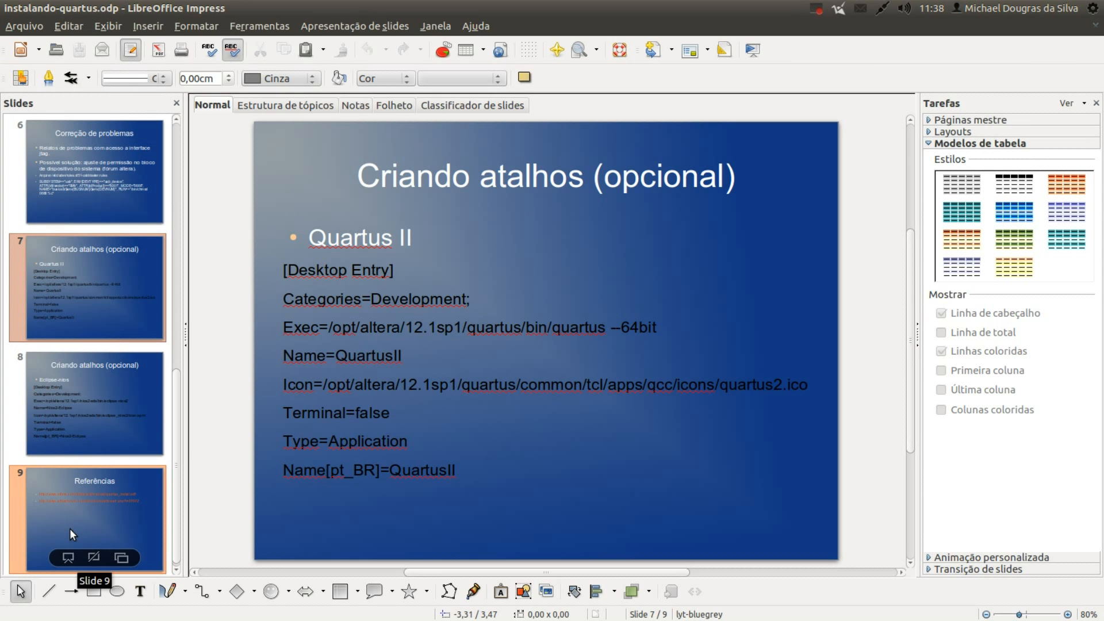
pyautogui.click(61, 516)
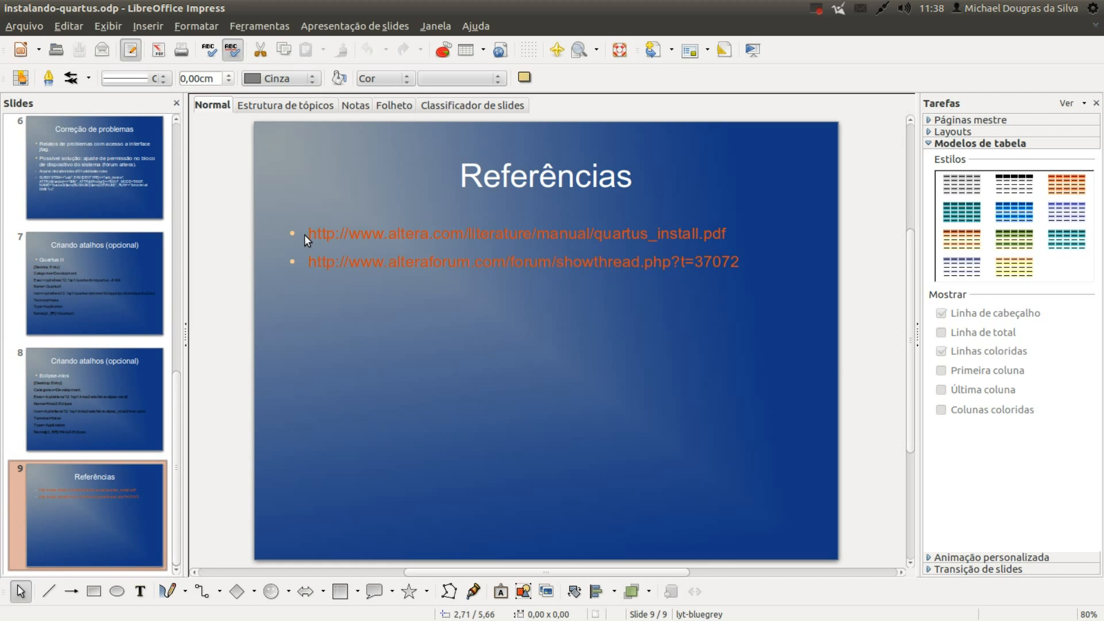
pyautogui.moveTo(305, 235); pyautogui.dragTo(374, 232)
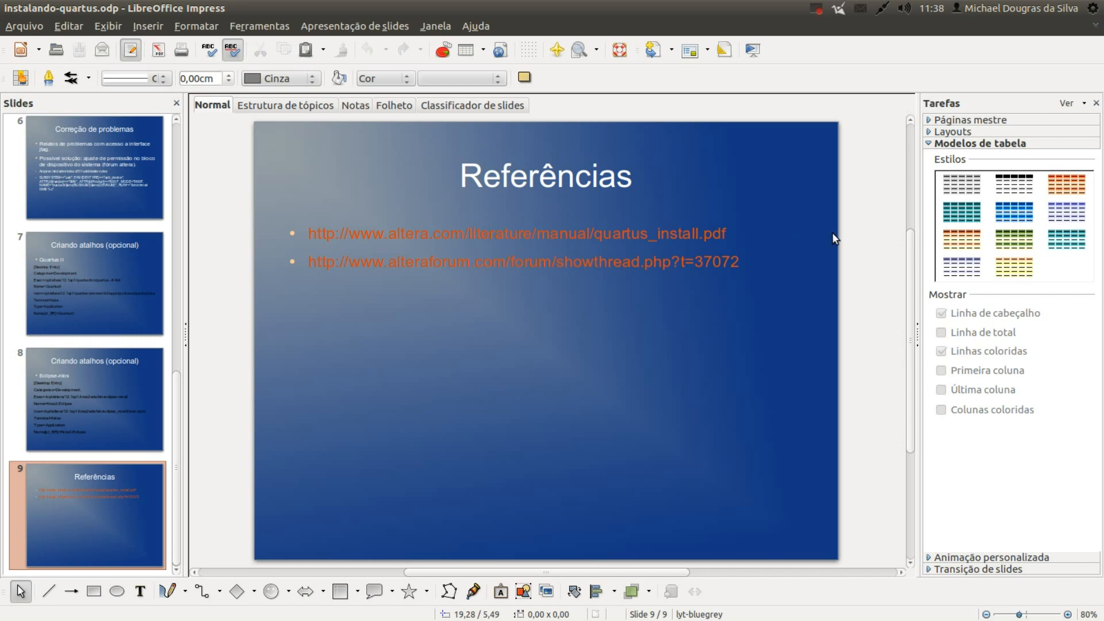
pyautogui.click(732, 231)
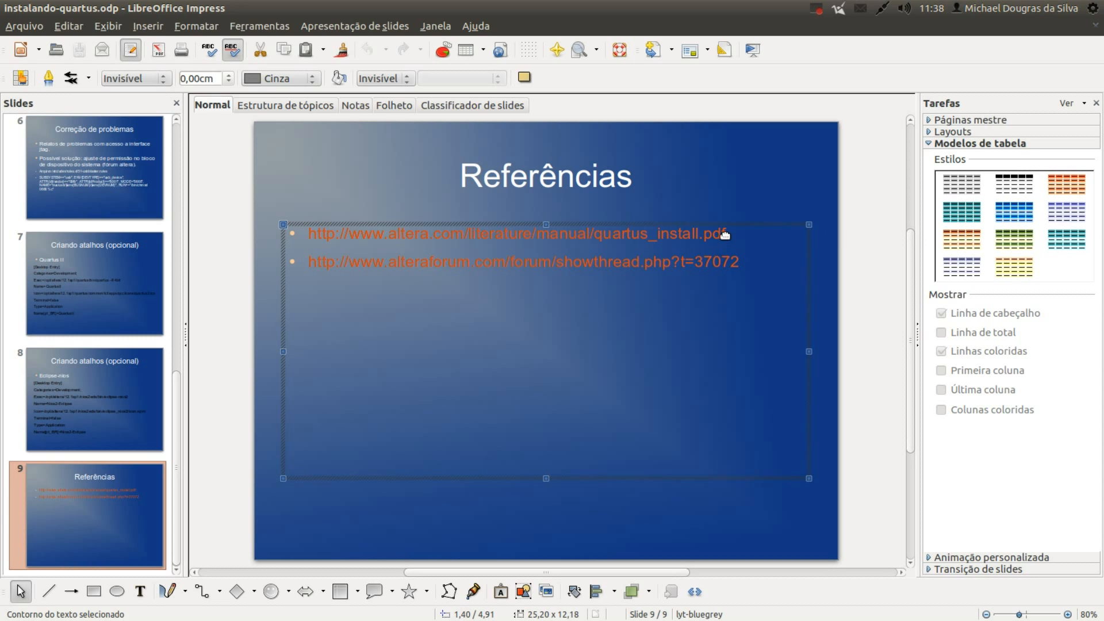
pyautogui.moveTo(732, 234); pyautogui.dragTo(524, 230)
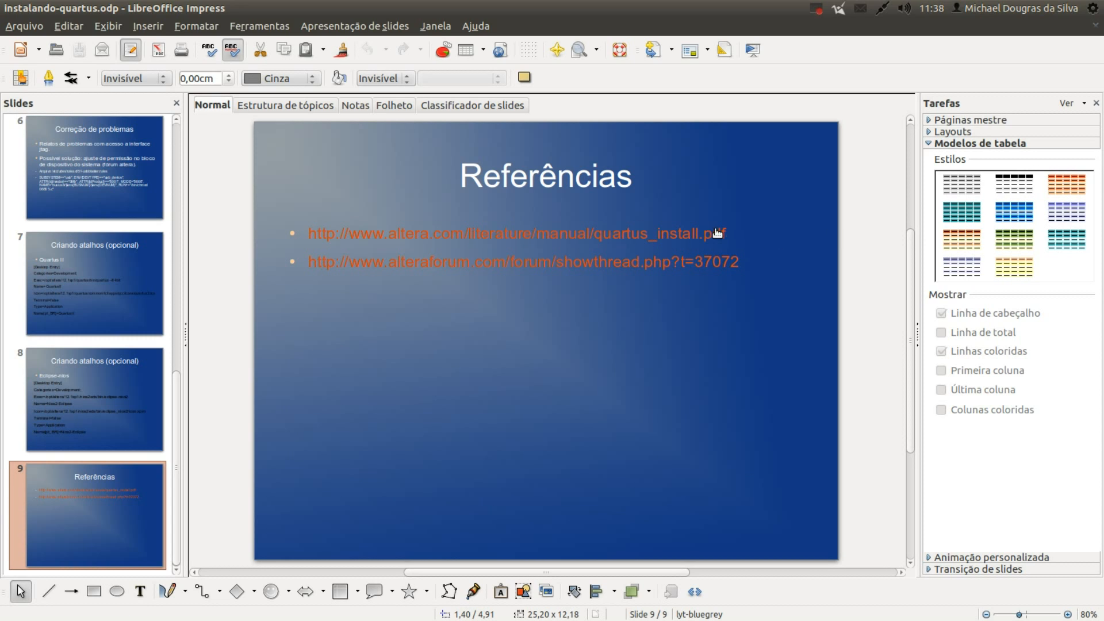
pyautogui.keyDown('ctrl'); pyautogui.scroll(3, 633, 300); pyautogui.keyUp('ctrl')
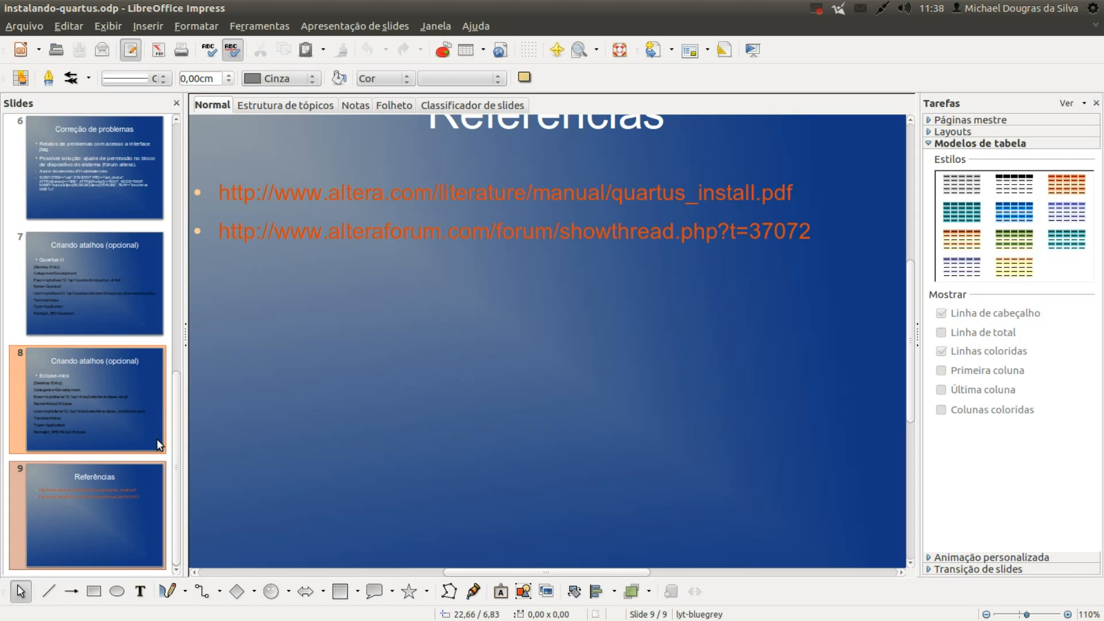
# Go to slide 6, Correção de problemas, in the presentation.
pyautogui.moveTo(174, 432); pyautogui.dragTo(174, 352)
pyautogui.click(146, 363)
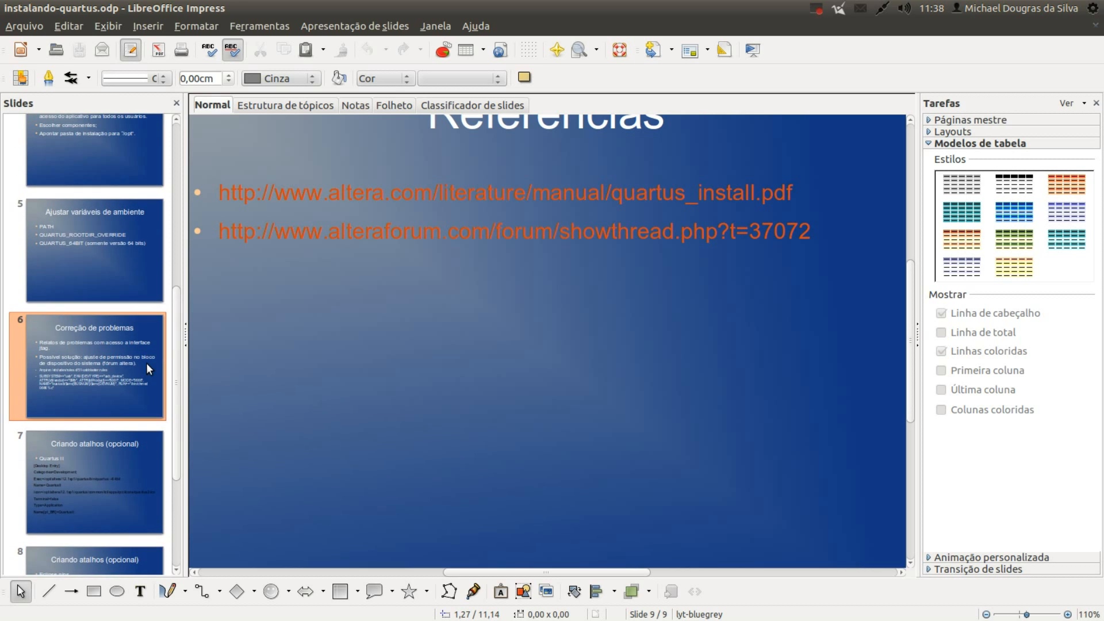